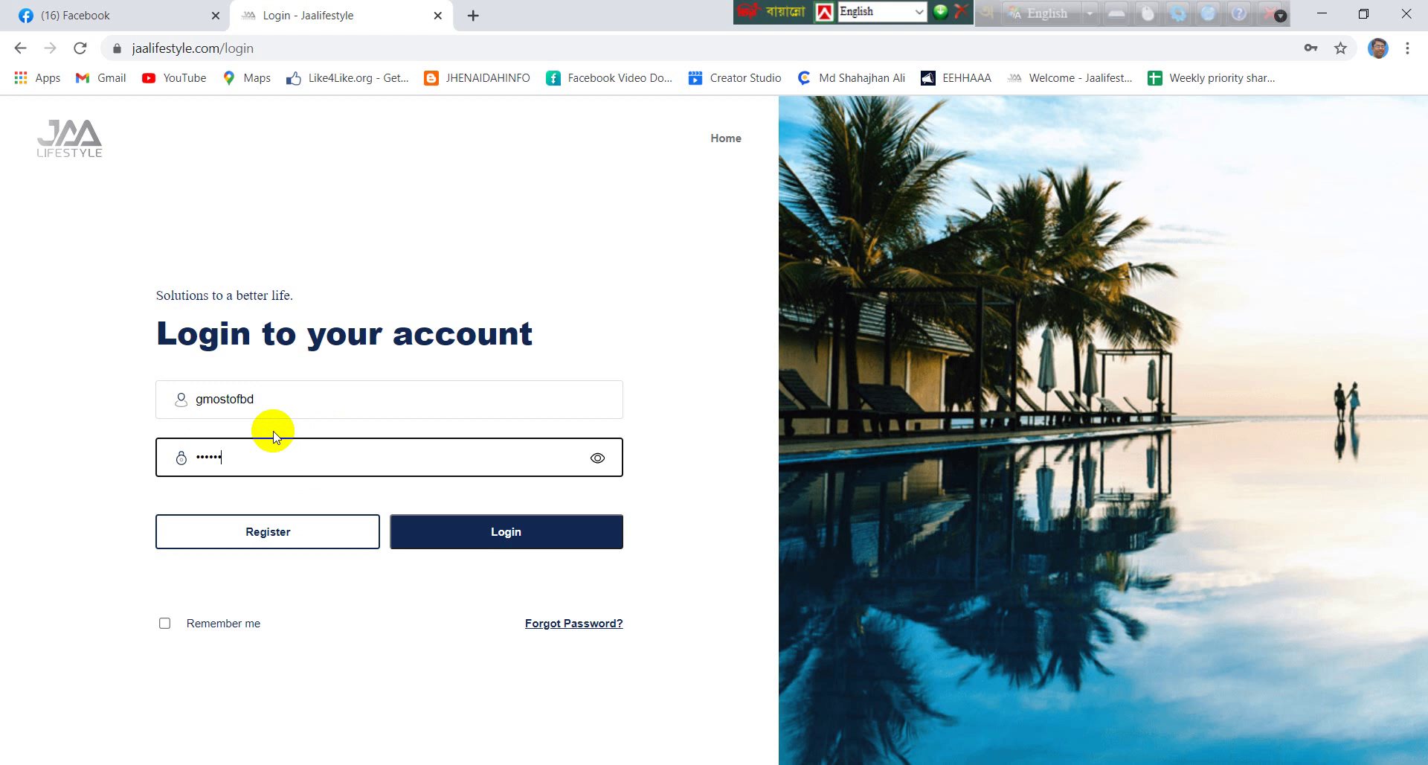
Log in to JAALifestyle with the entered username and password
{"action": "left_click", "coordinate": [479, 535]}
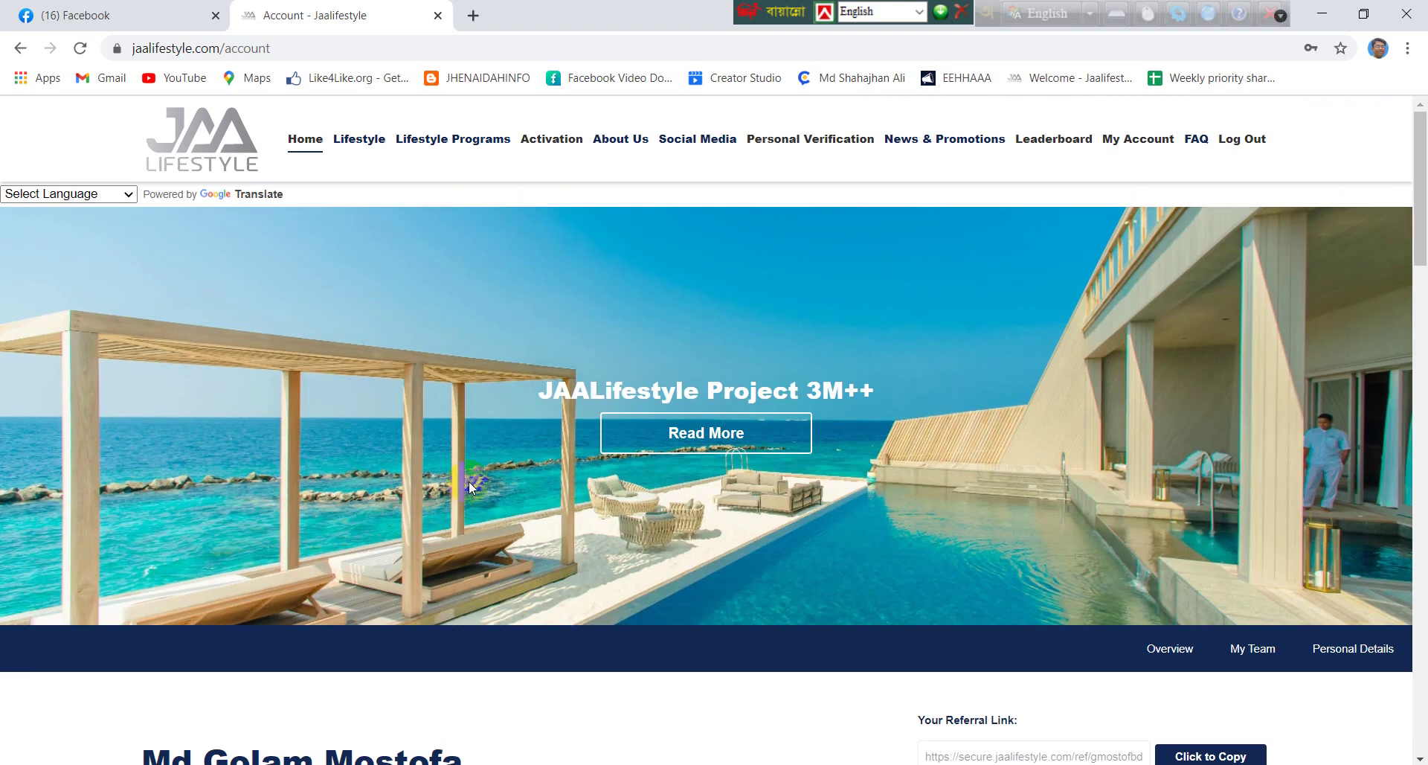
Review the stats cards on the JAALifestyle account page
{"action": "scroll", "coordinate": [469, 488], "scroll_direction": "down", "scroll_amount": 7}
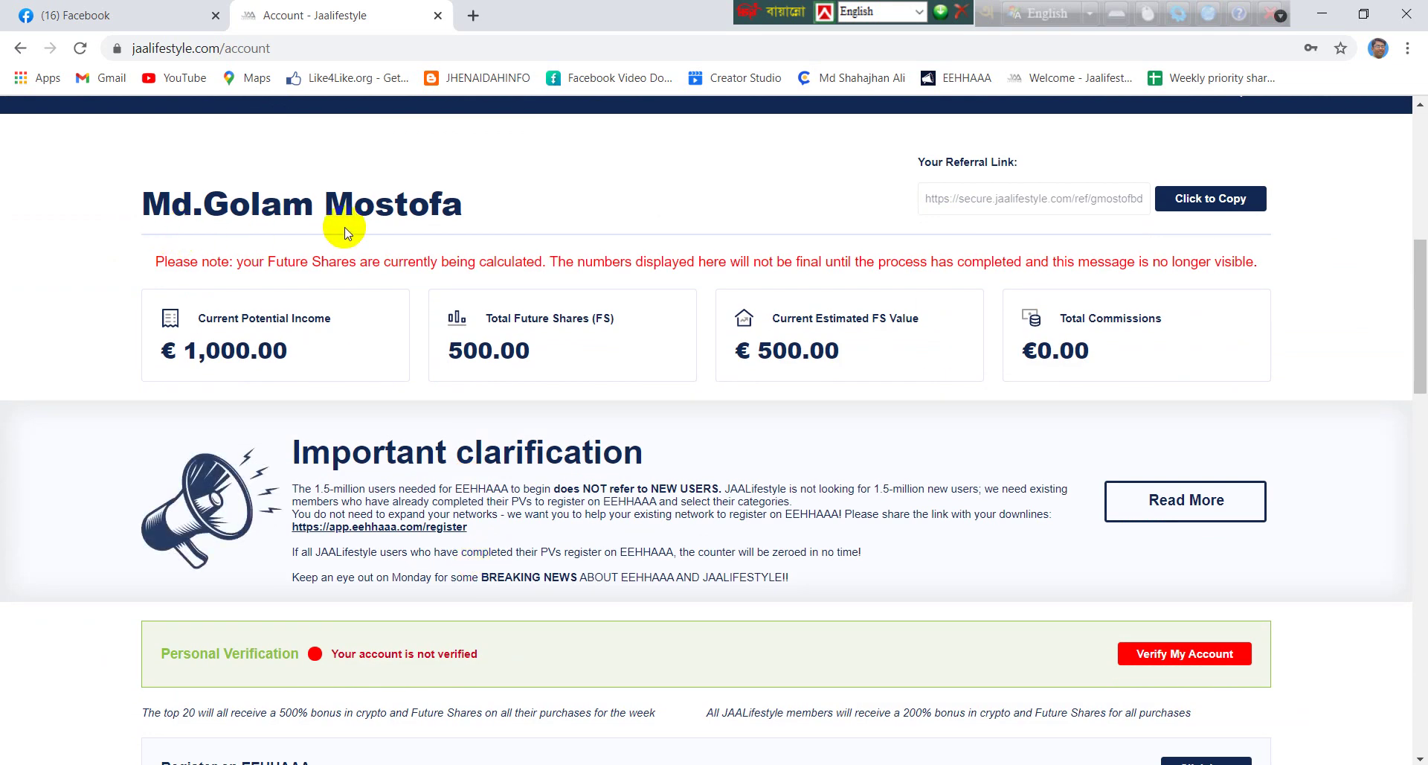
{"action": "scroll", "coordinate": [449, 230], "scroll_direction": "down", "scroll_amount": 5}
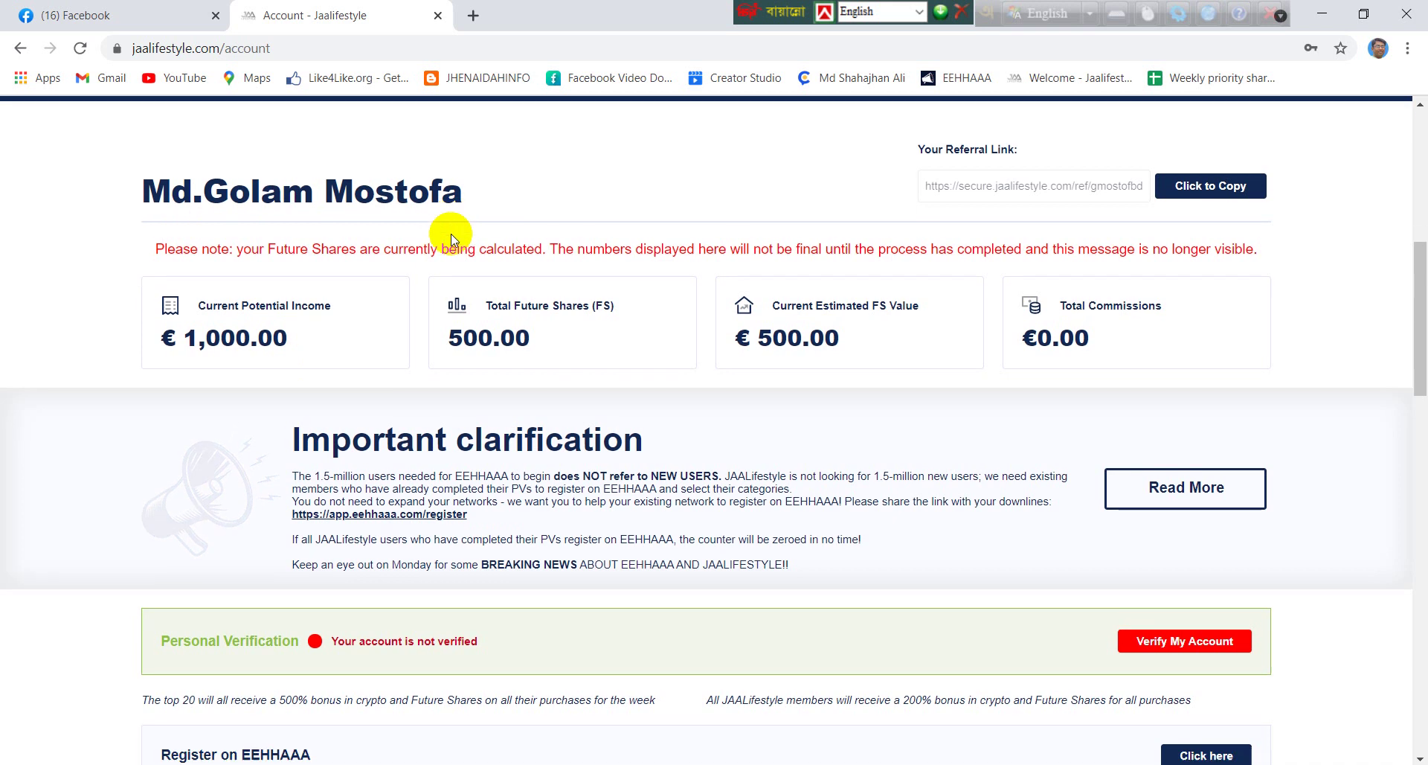
{"action": "scroll", "coordinate": [451, 240], "scroll_direction": "up", "scroll_amount": 4}
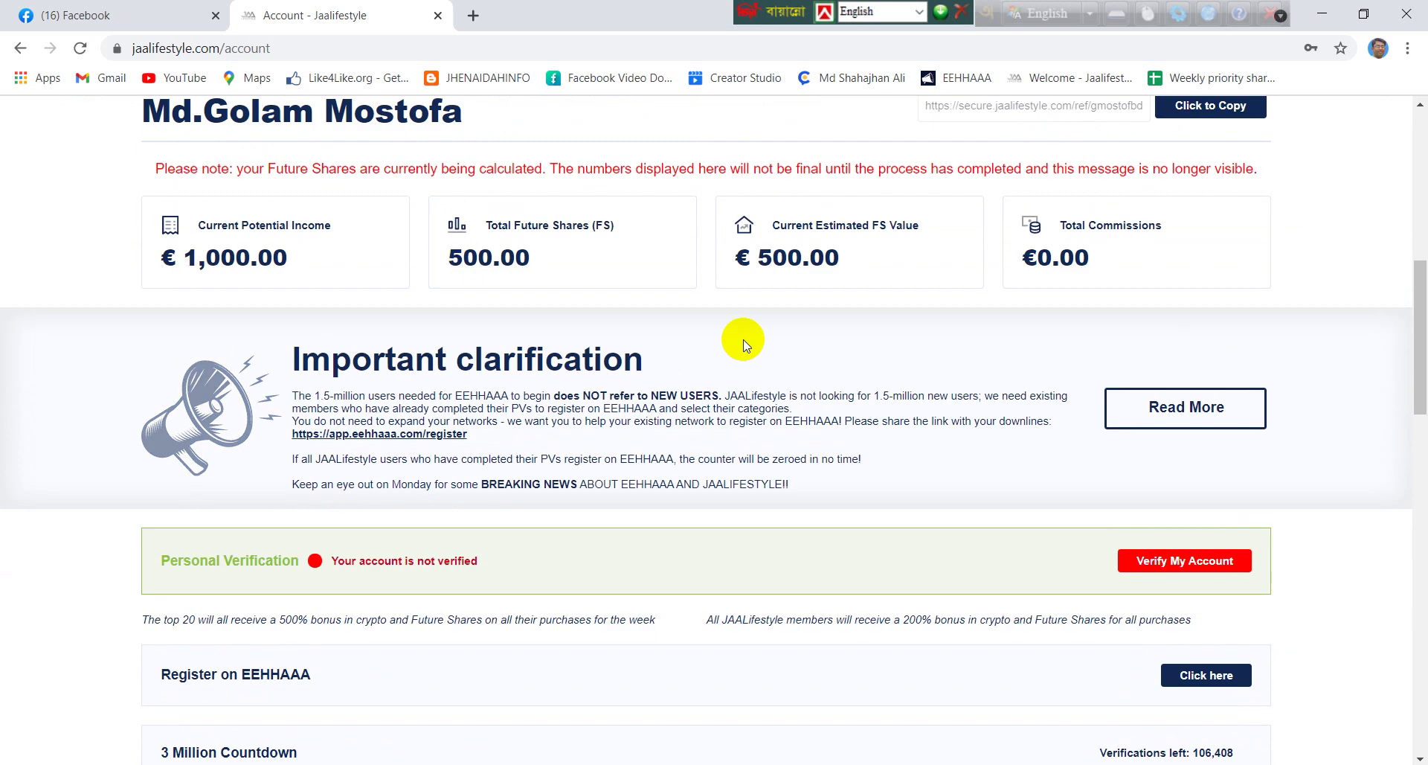
{"action": "left_click", "coordinate": [1201, 567]}
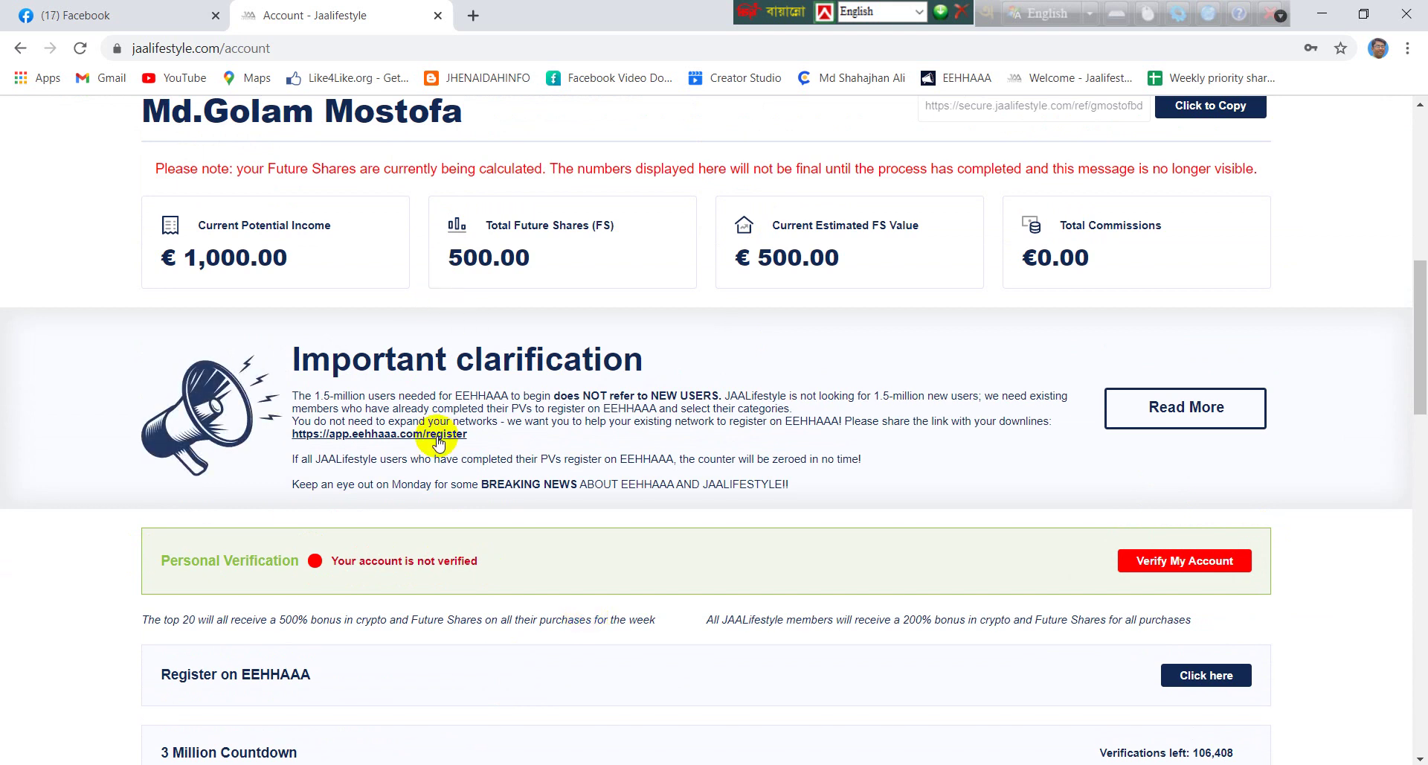
{"action": "scroll", "coordinate": [430, 350], "scroll_direction": "down", "scroll_amount": 1}
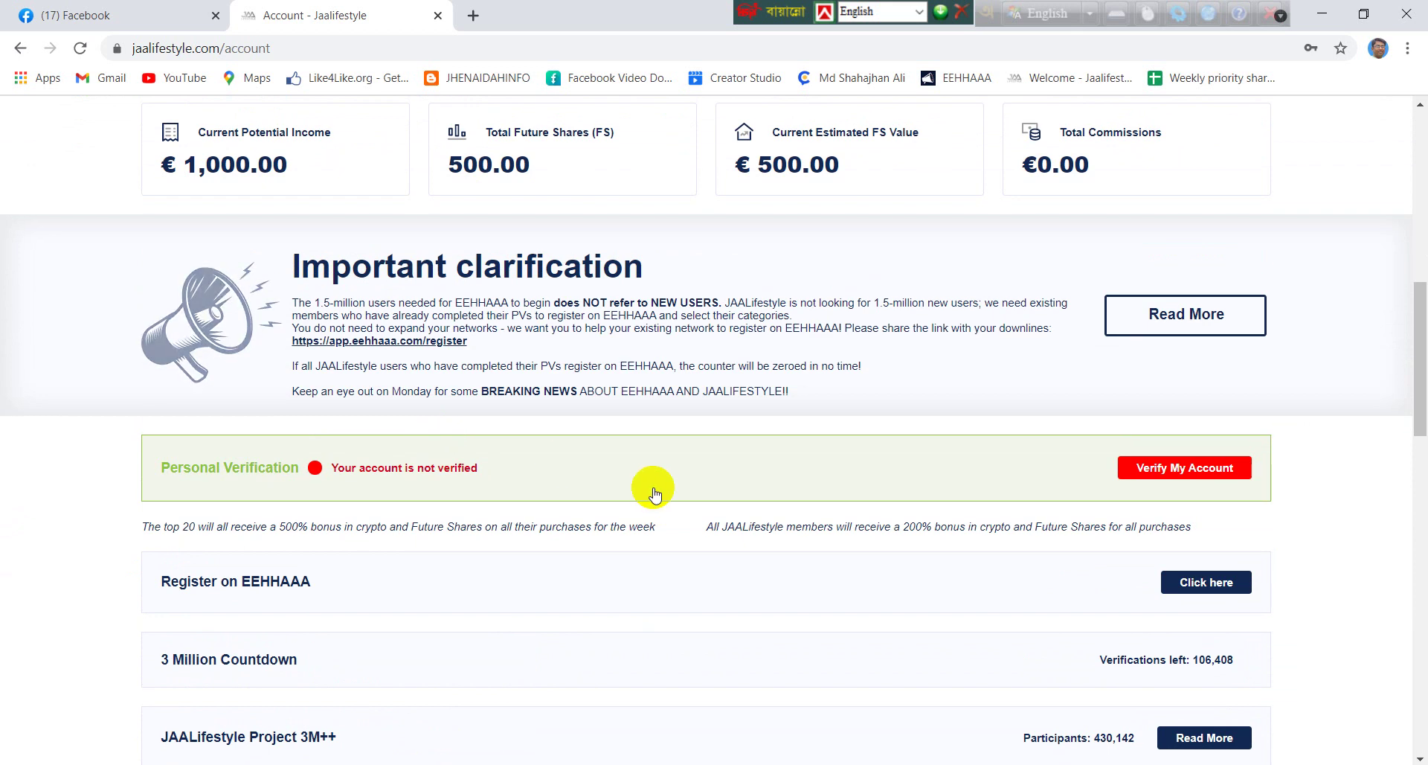
{"action": "scroll", "coordinate": [654, 494], "scroll_direction": "down", "scroll_amount": 4}
{"action": "scroll", "coordinate": [656, 494], "scroll_direction": "up", "scroll_amount": 3}
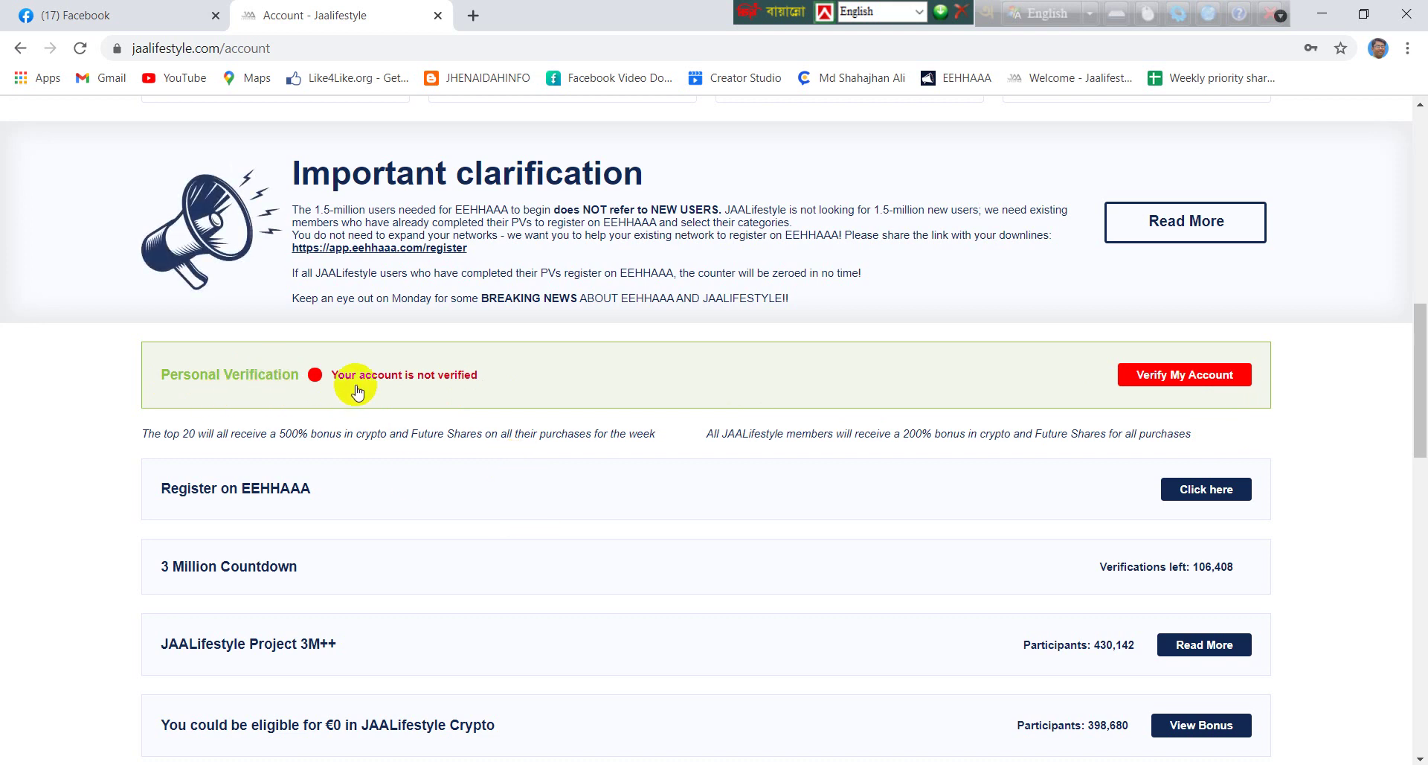
Scroll to the Personal Verification panel showing the account as not verified
{"action": "scroll", "coordinate": [797, 441], "scroll_direction": "down", "scroll_amount": 2}
{"action": "scroll", "coordinate": [796, 440], "scroll_direction": "down", "scroll_amount": 1}
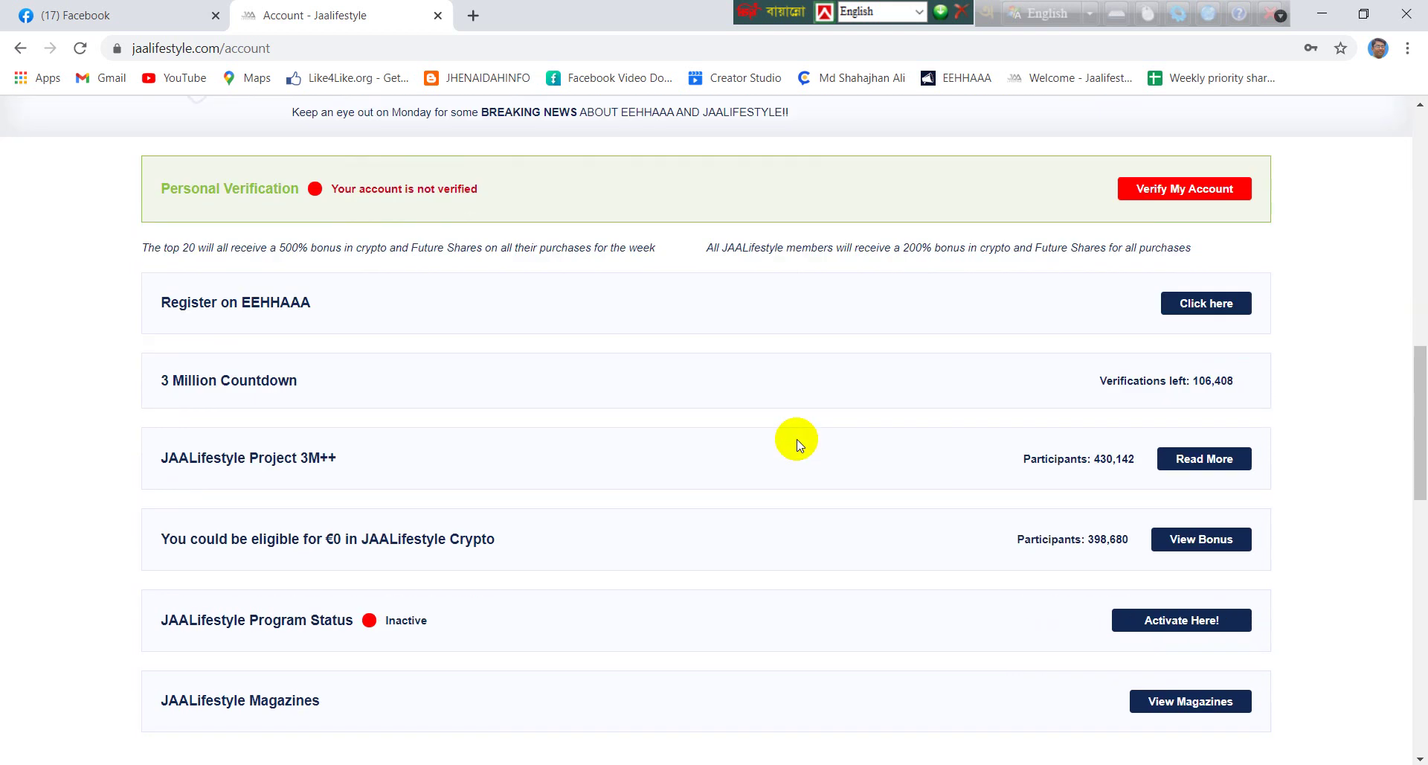
{"action": "scroll", "coordinate": [796, 439], "scroll_direction": "up", "scroll_amount": 2}
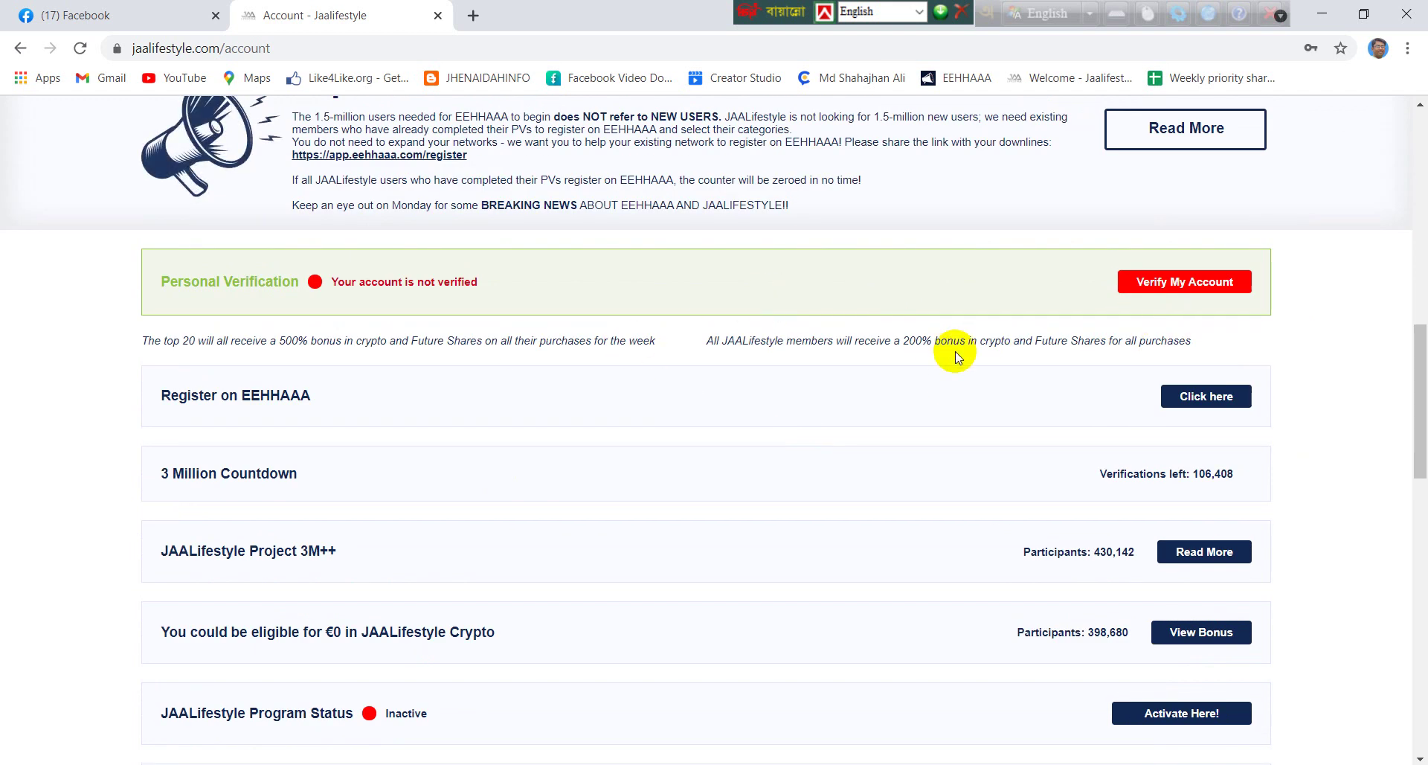
{"action": "scroll", "coordinate": [955, 352], "scroll_direction": "up", "scroll_amount": 2}
{"action": "scroll", "coordinate": [953, 353], "scroll_direction": "down", "scroll_amount": 1}
{"action": "scroll", "coordinate": [952, 353], "scroll_direction": "up", "scroll_amount": 3}
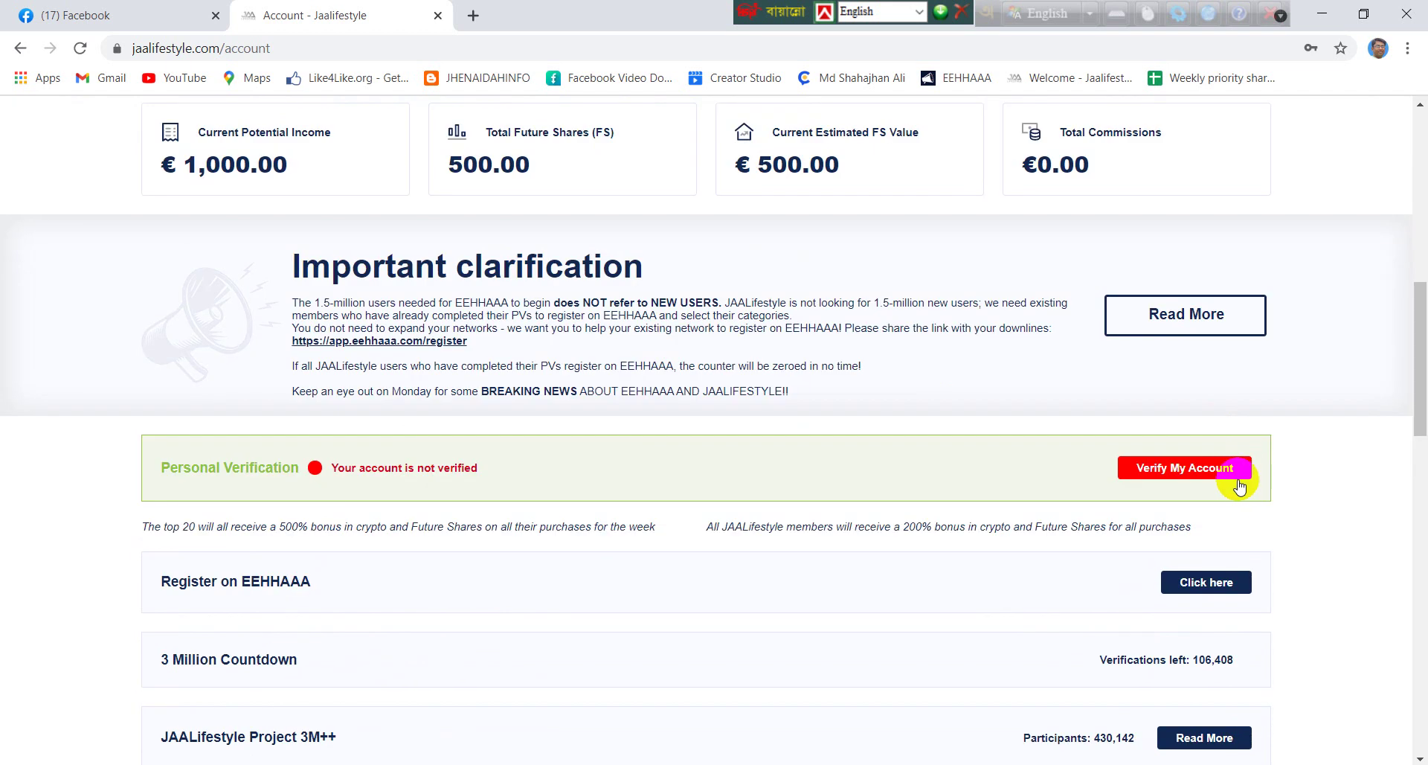
{"action": "left_click", "coordinate": [1204, 478]}
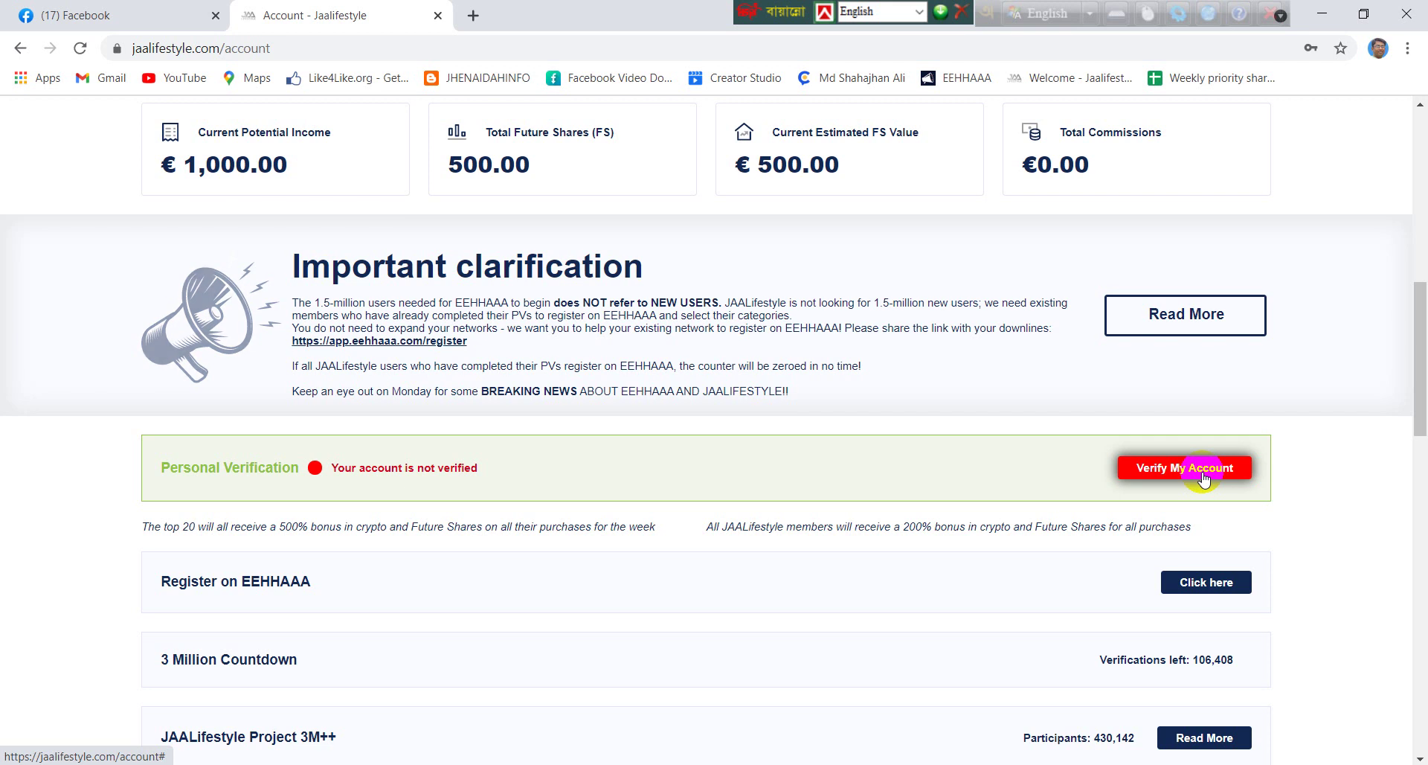
Start Verify My Account, proceed to Personal Verification, and confirm with OK
{"action": "left_click", "coordinate": [1204, 477]}
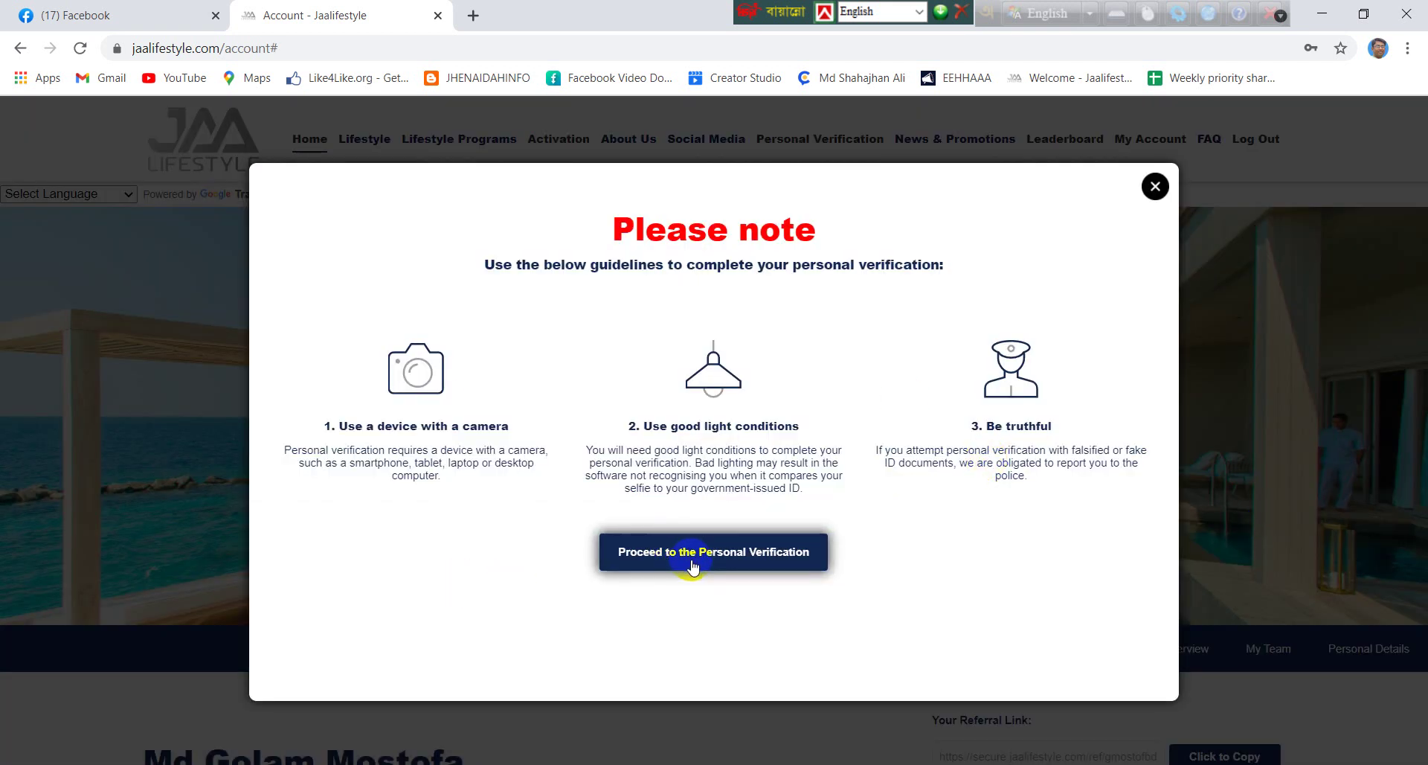
{"action": "left_click", "coordinate": [770, 563]}
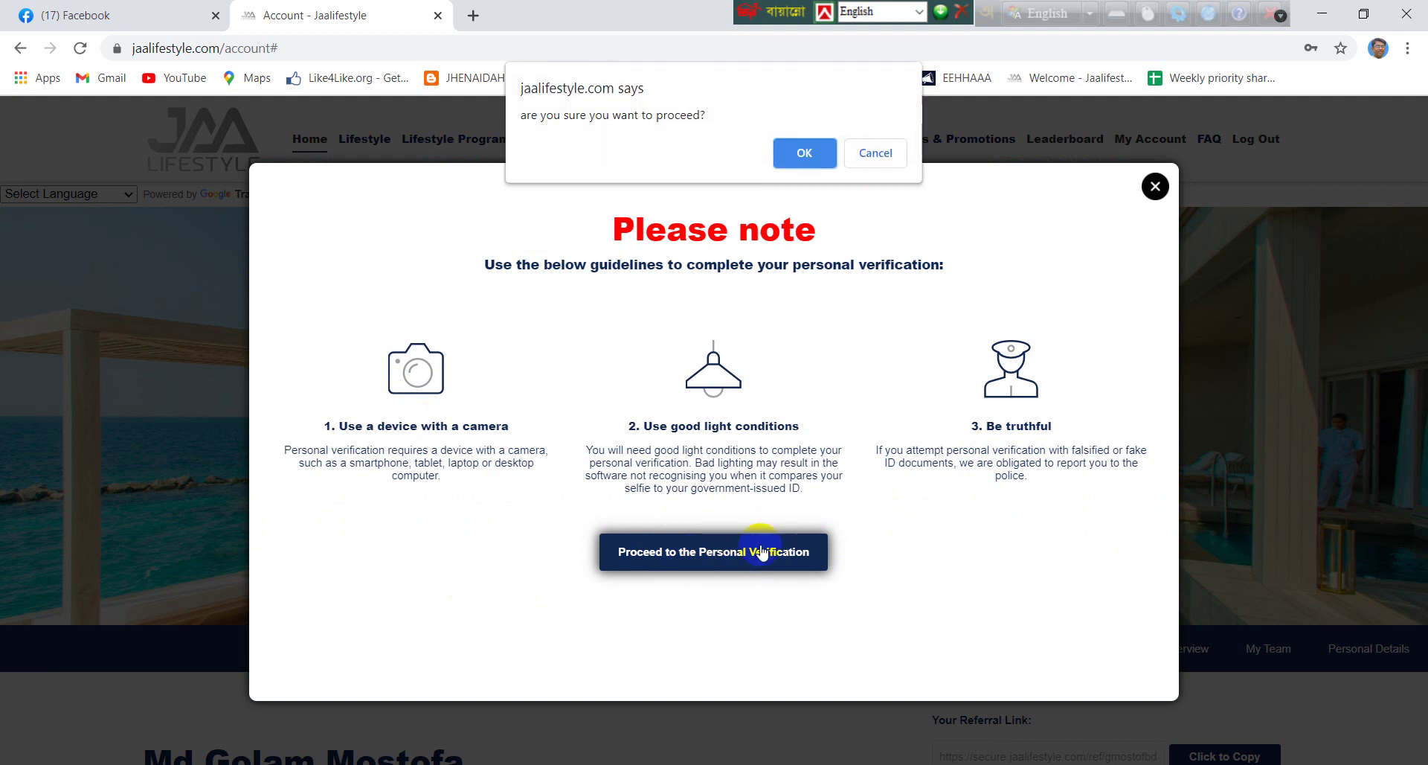
{"action": "left_click", "coordinate": [788, 150]}
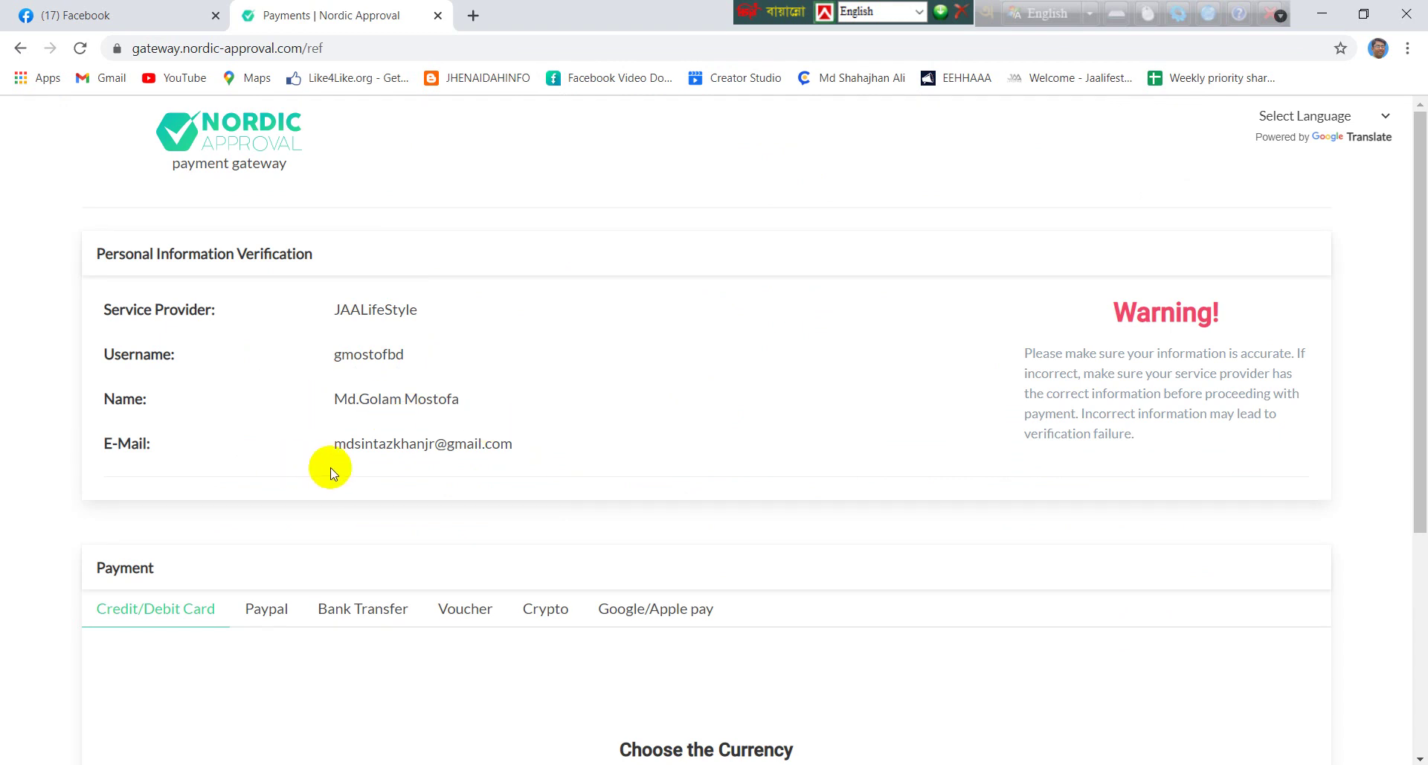
Choose the Voucher payment option on the Nordic Approval gateway
{"action": "scroll", "coordinate": [332, 474], "scroll_direction": "down", "scroll_amount": 1}
{"action": "scroll", "coordinate": [333, 475], "scroll_direction": "down", "scroll_amount": 1}
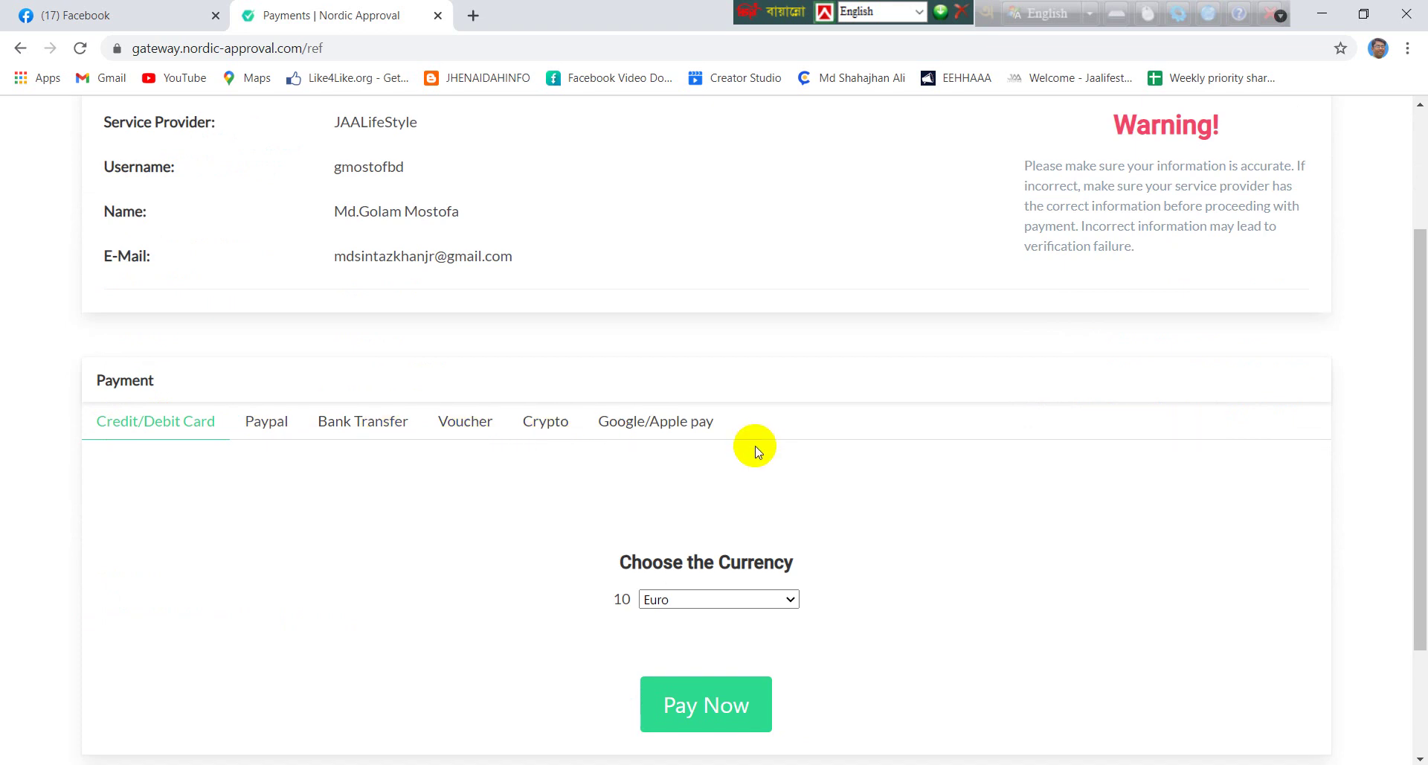
{"action": "scroll", "coordinate": [756, 444], "scroll_direction": "down", "scroll_amount": 1}
{"action": "left_click", "coordinate": [466, 331]}
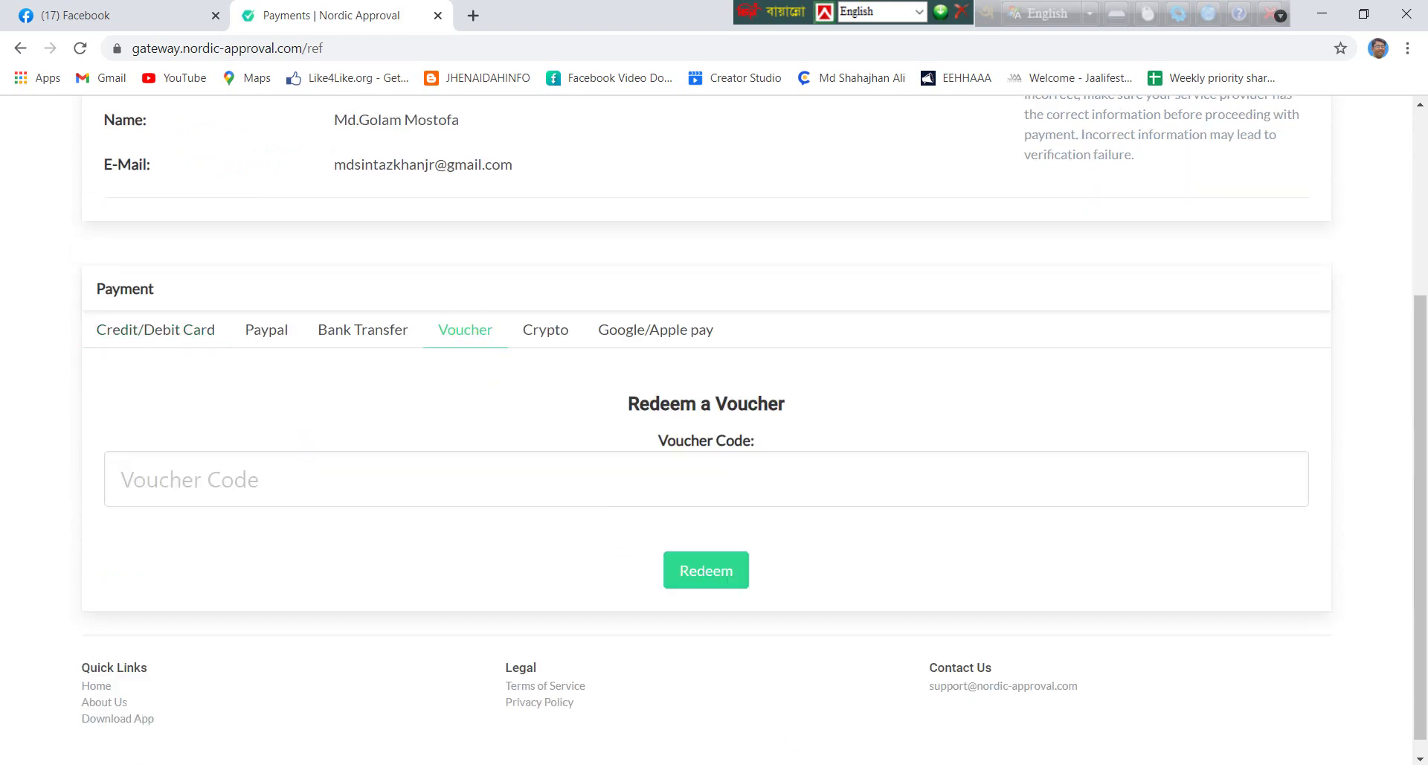
Paste the voucher code from the Notepad notes into Voucher Code and redeem it
{"action": "key", "text": "alt+Tab"}
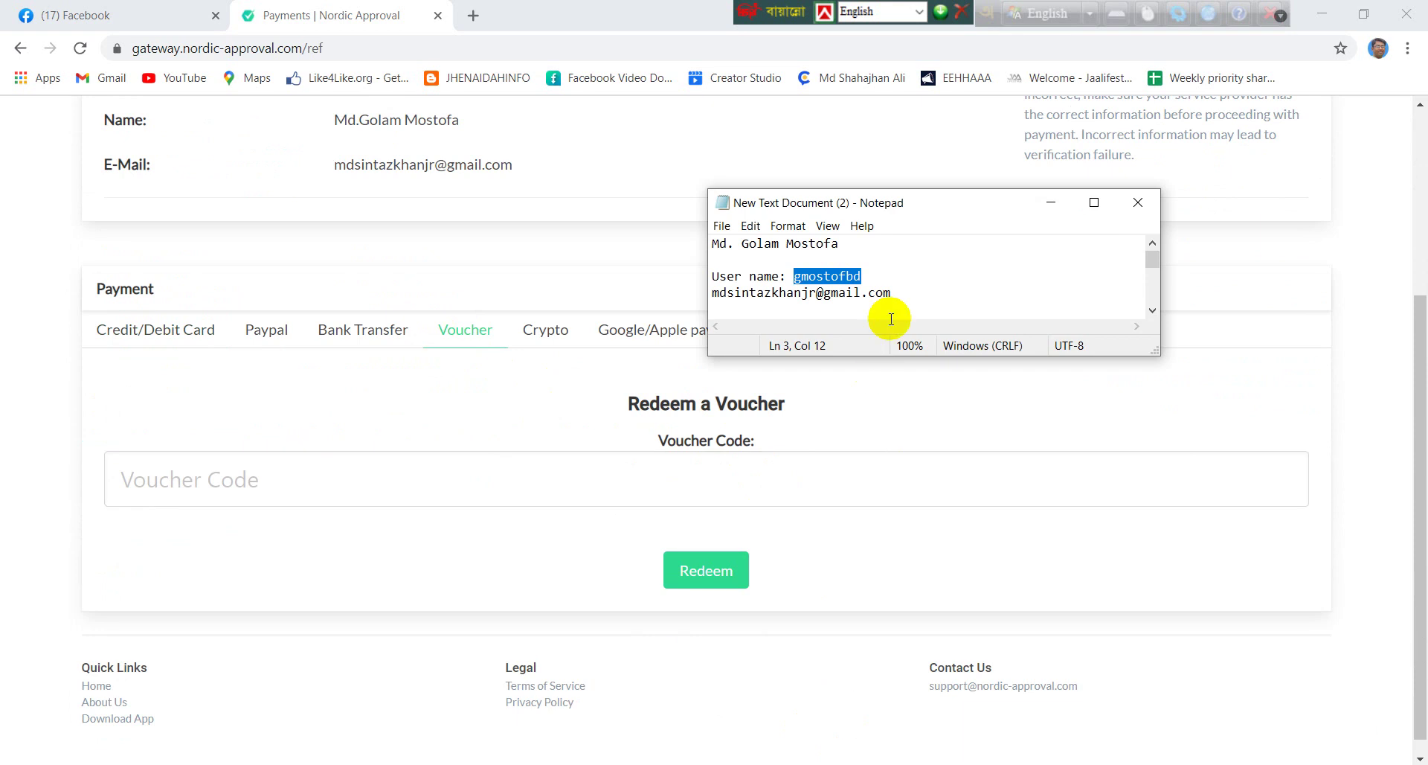
{"action": "scroll", "coordinate": [900, 290], "scroll_direction": "down", "scroll_amount": 1}
{"action": "left_click_drag", "start_coordinate": [906, 310], "coordinate": [703, 311]}
{"action": "key", "text": "ctrl+c"}
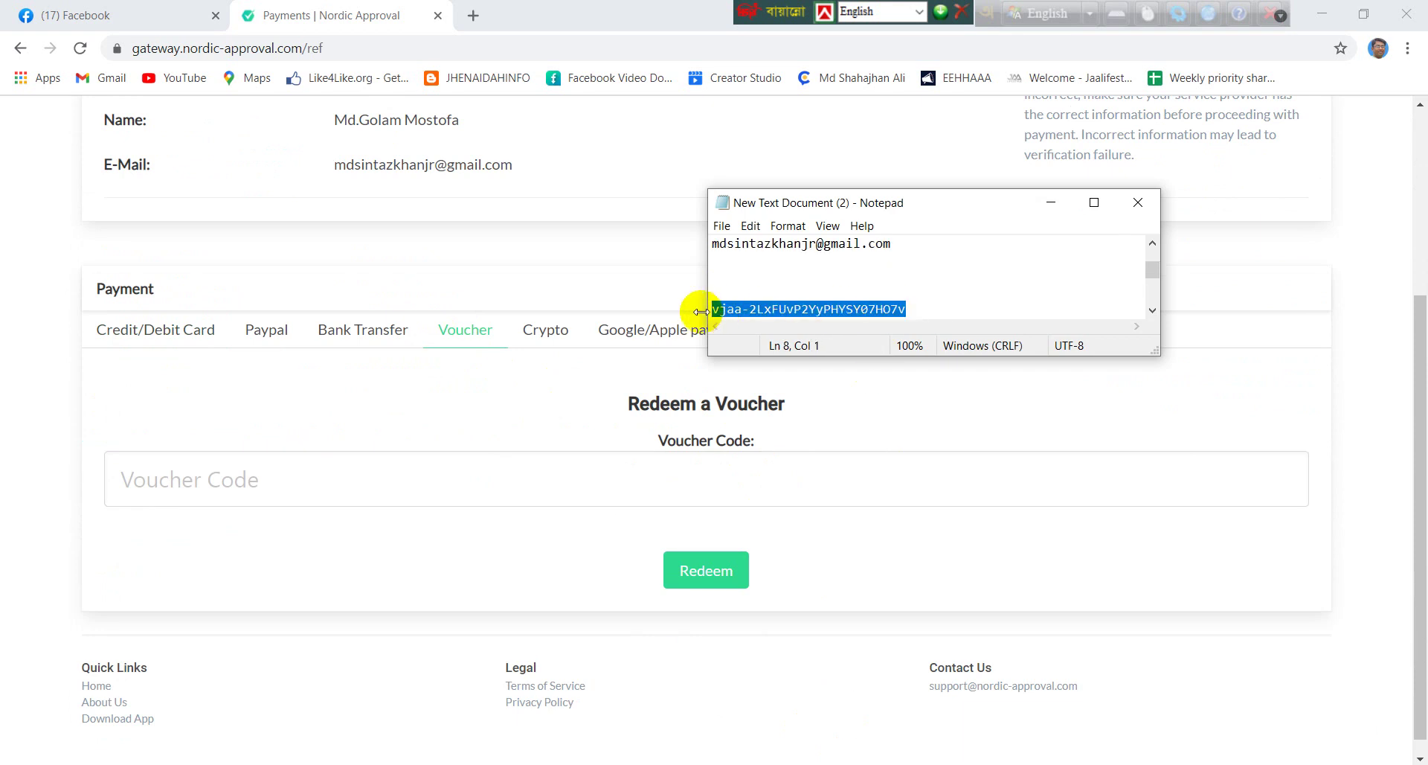
{"action": "left_click", "coordinate": [1051, 202]}
{"action": "left_click", "coordinate": [439, 469]}
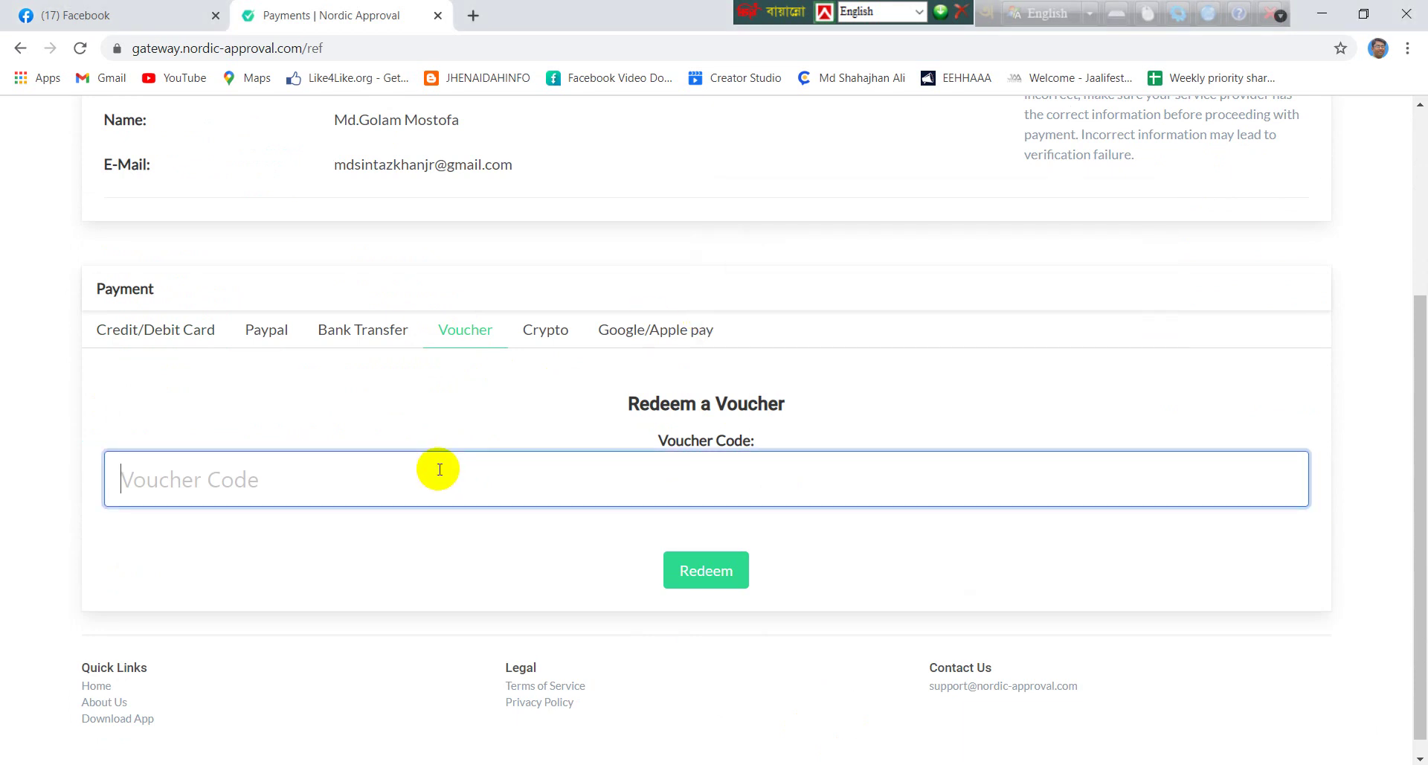
{"action": "key", "text": "ctrl+v"}
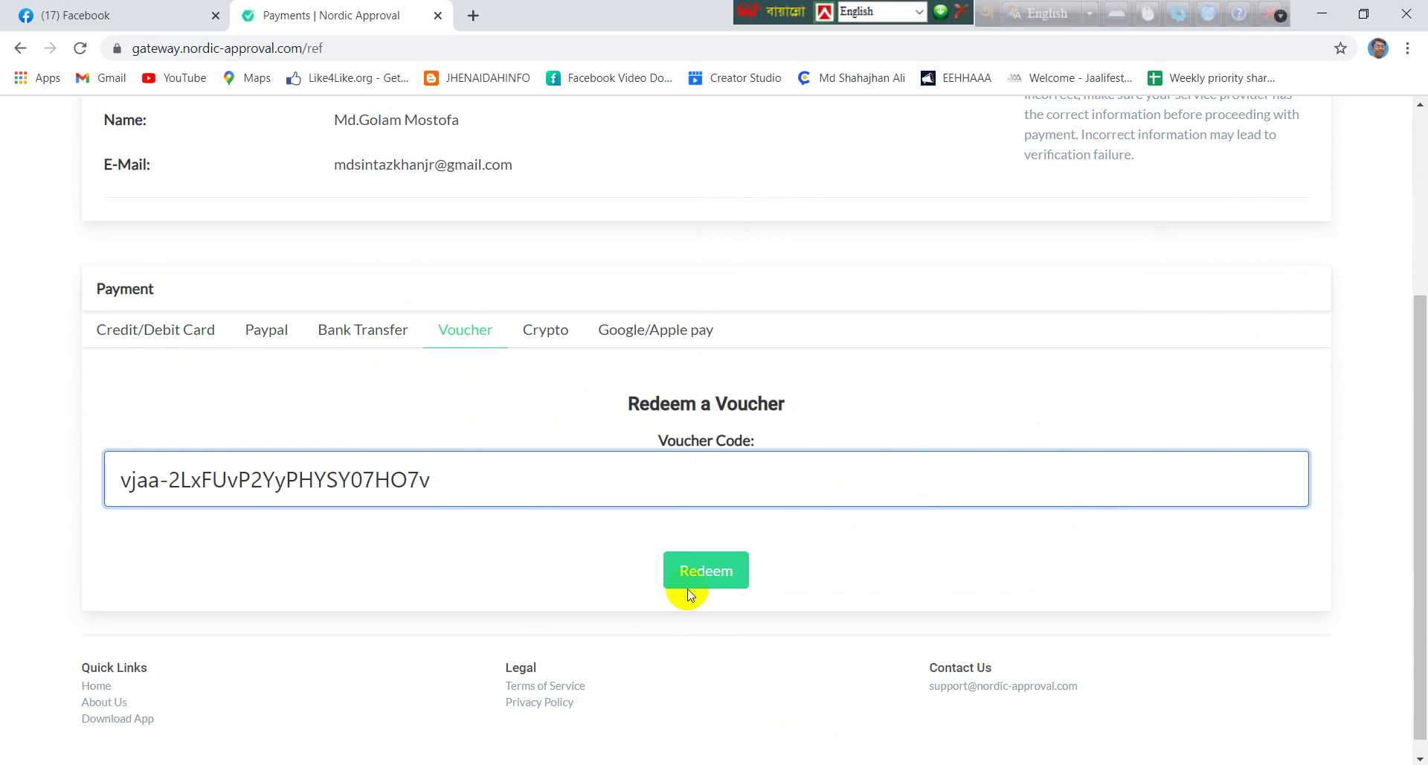
{"action": "left_click", "coordinate": [691, 582]}
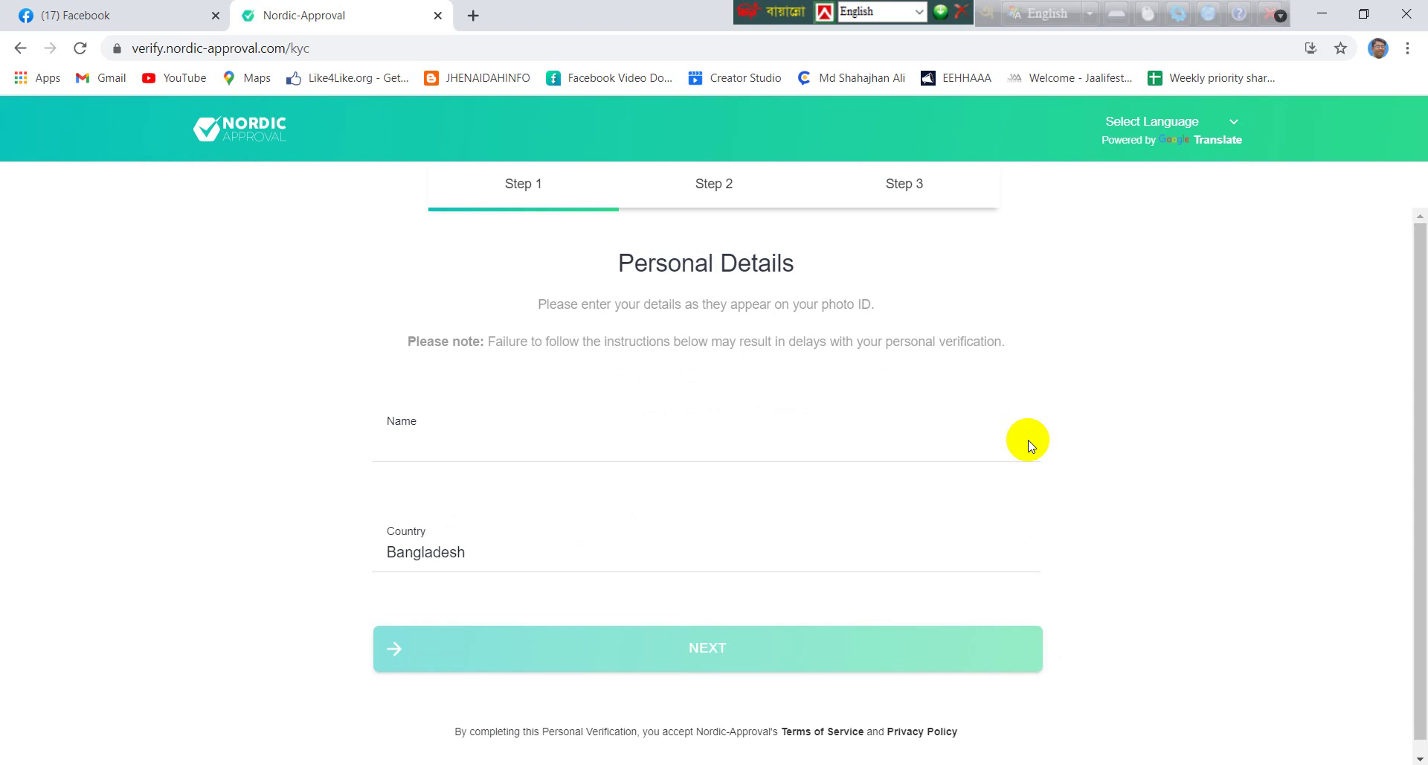
Copy the full name from the notes into the Name field and continue with NEXT
{"action": "scroll", "coordinate": [948, 411], "scroll_direction": "down", "scroll_amount": 1}
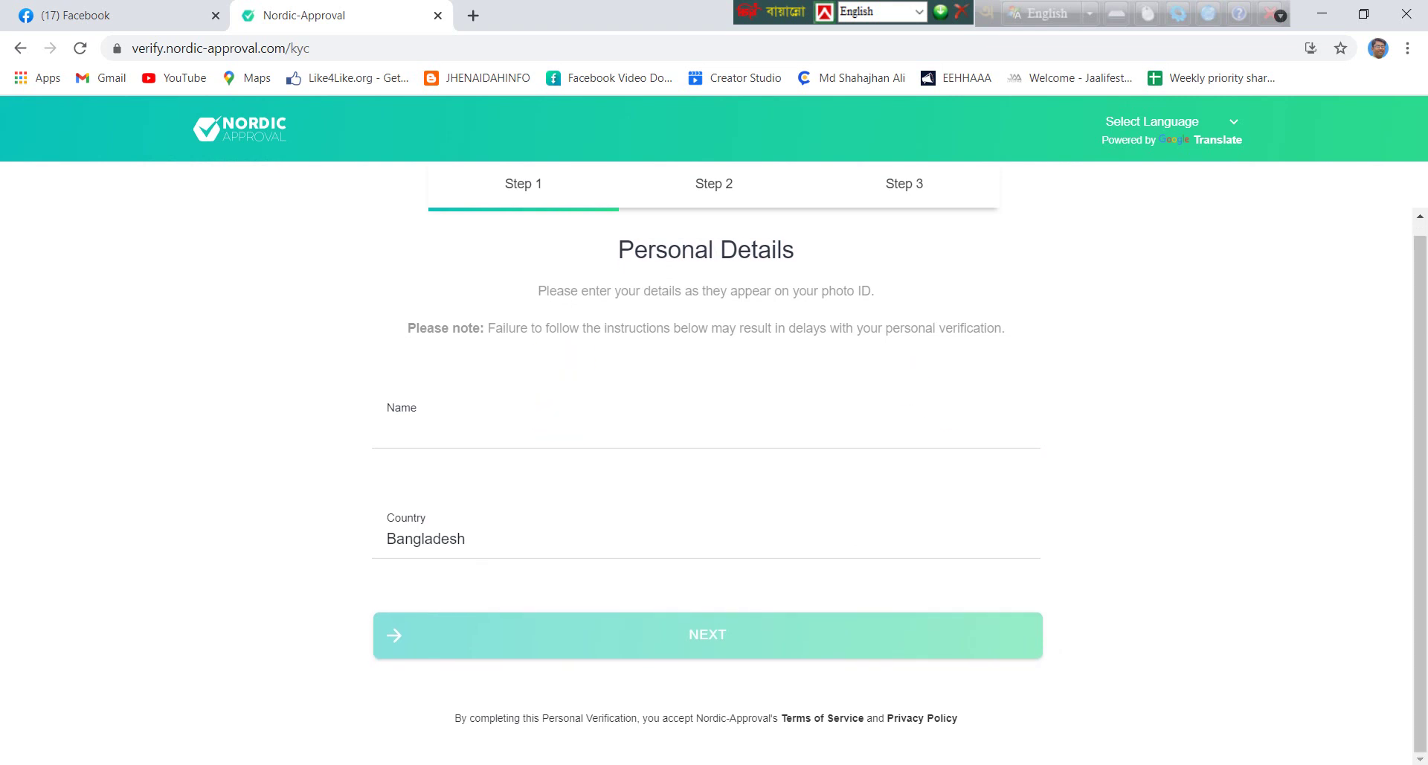
{"action": "key", "text": "alt+Tab"}
{"action": "left_click", "coordinate": [873, 313]}
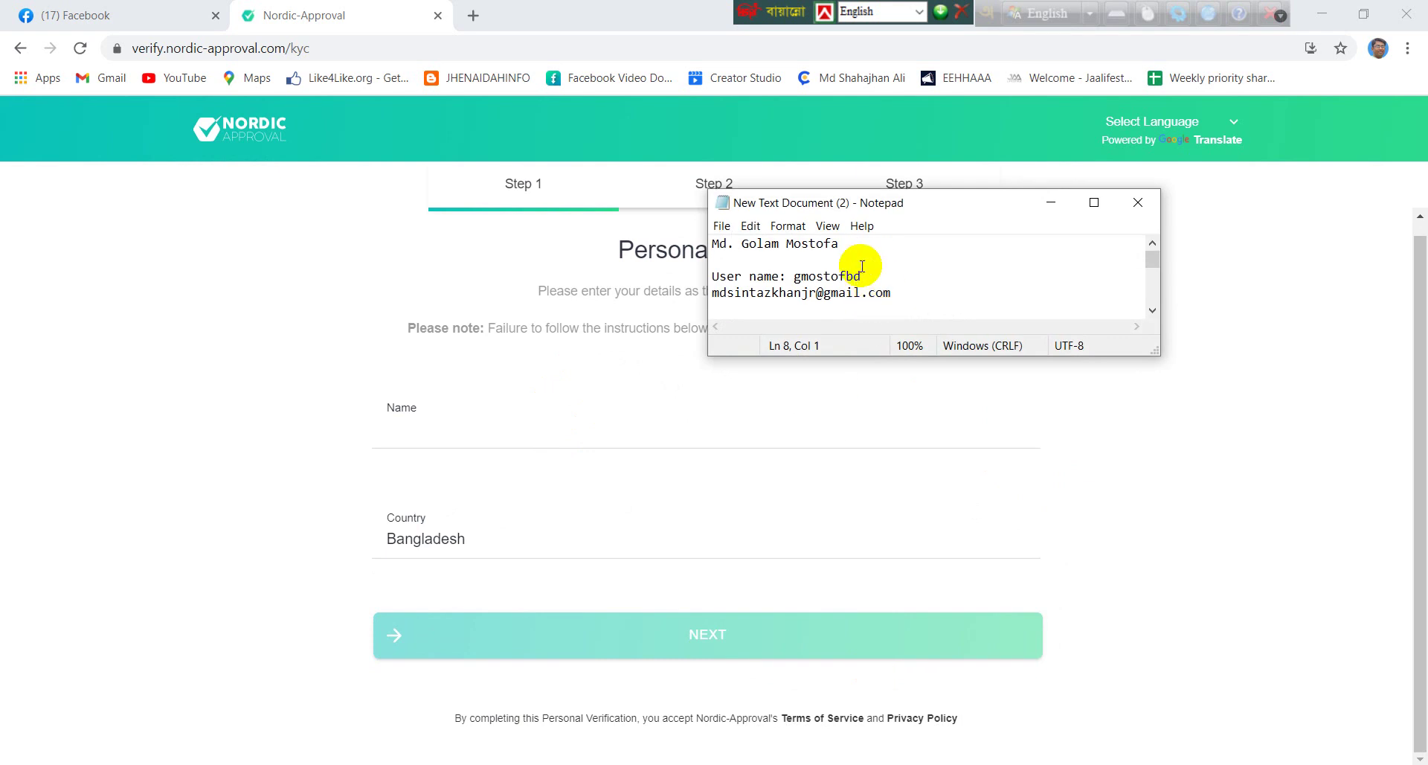
{"action": "left_click", "coordinate": [839, 244]}
{"action": "left_click", "coordinate": [713, 246], "text": "shift"}
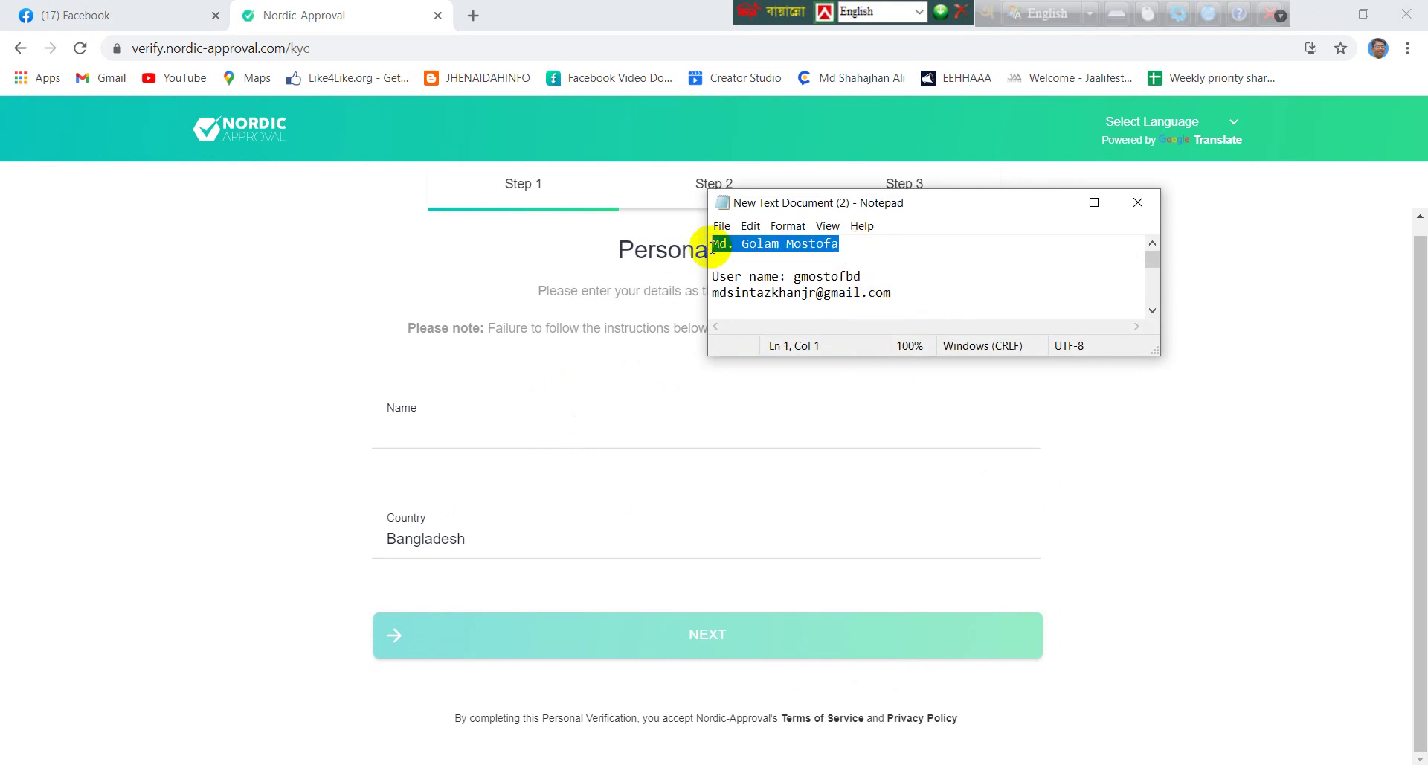
{"action": "key", "text": "ctrl+c"}
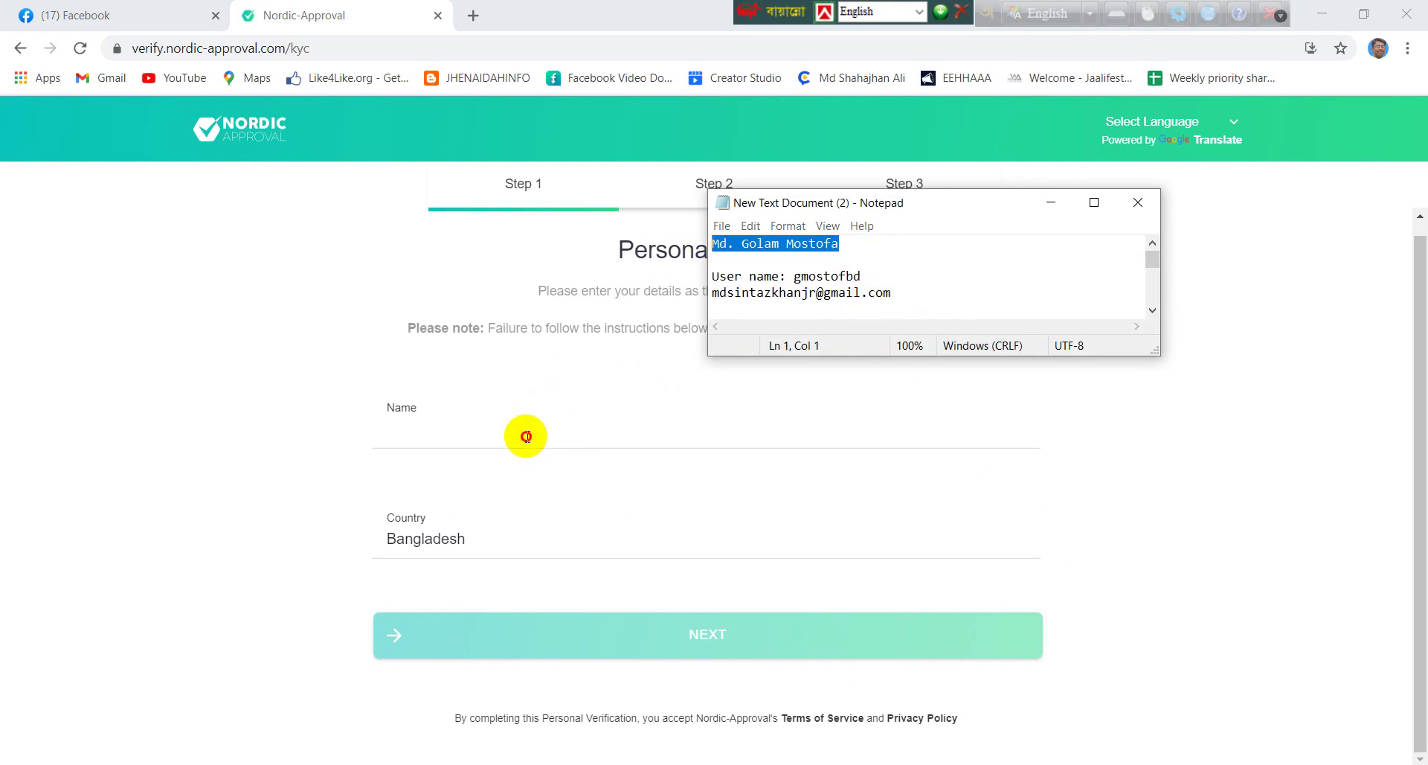
{"action": "left_click", "coordinate": [526, 437]}
{"action": "key", "text": "ctrl+v"}
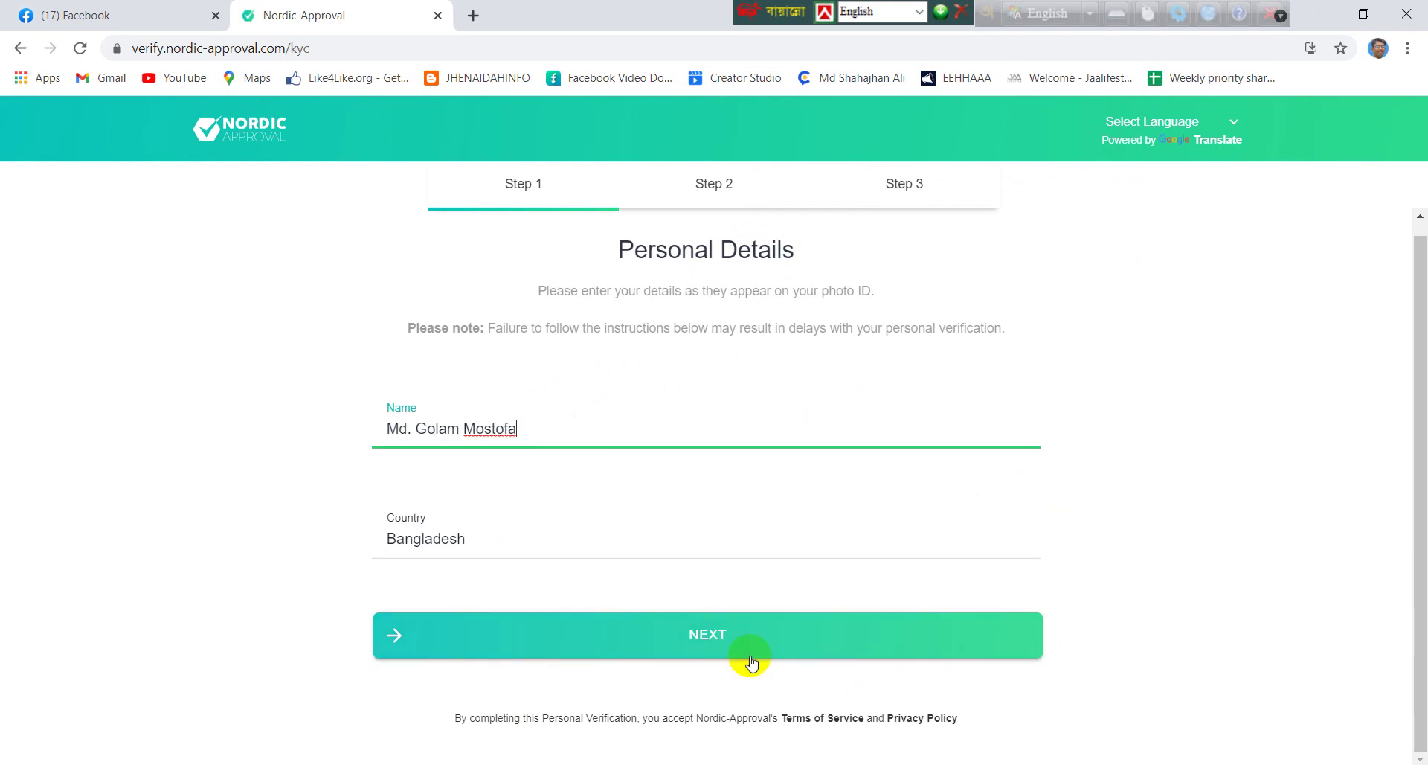
{"action": "left_click", "coordinate": [741, 648]}
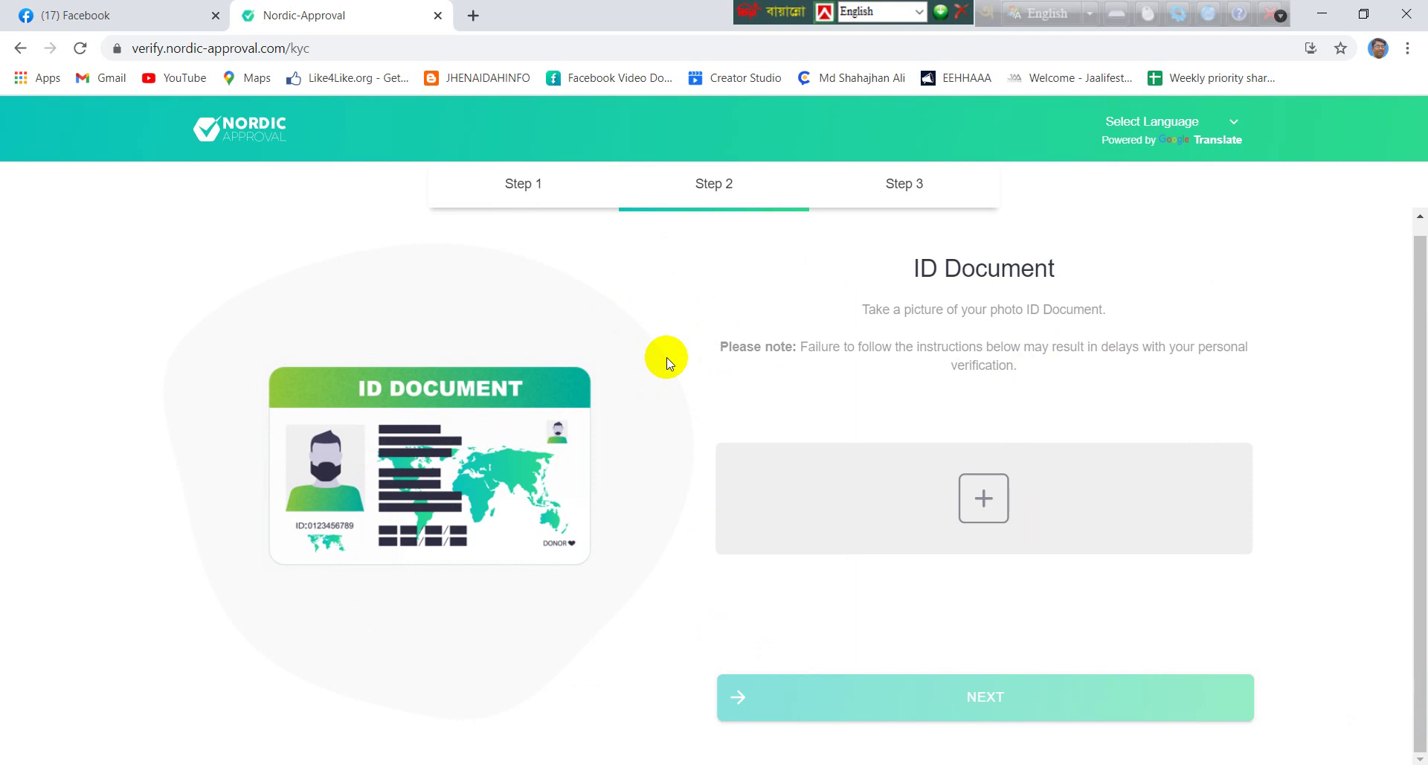
Step through all the ID document rules to reach the upload page
{"action": "left_click", "coordinate": [975, 517]}
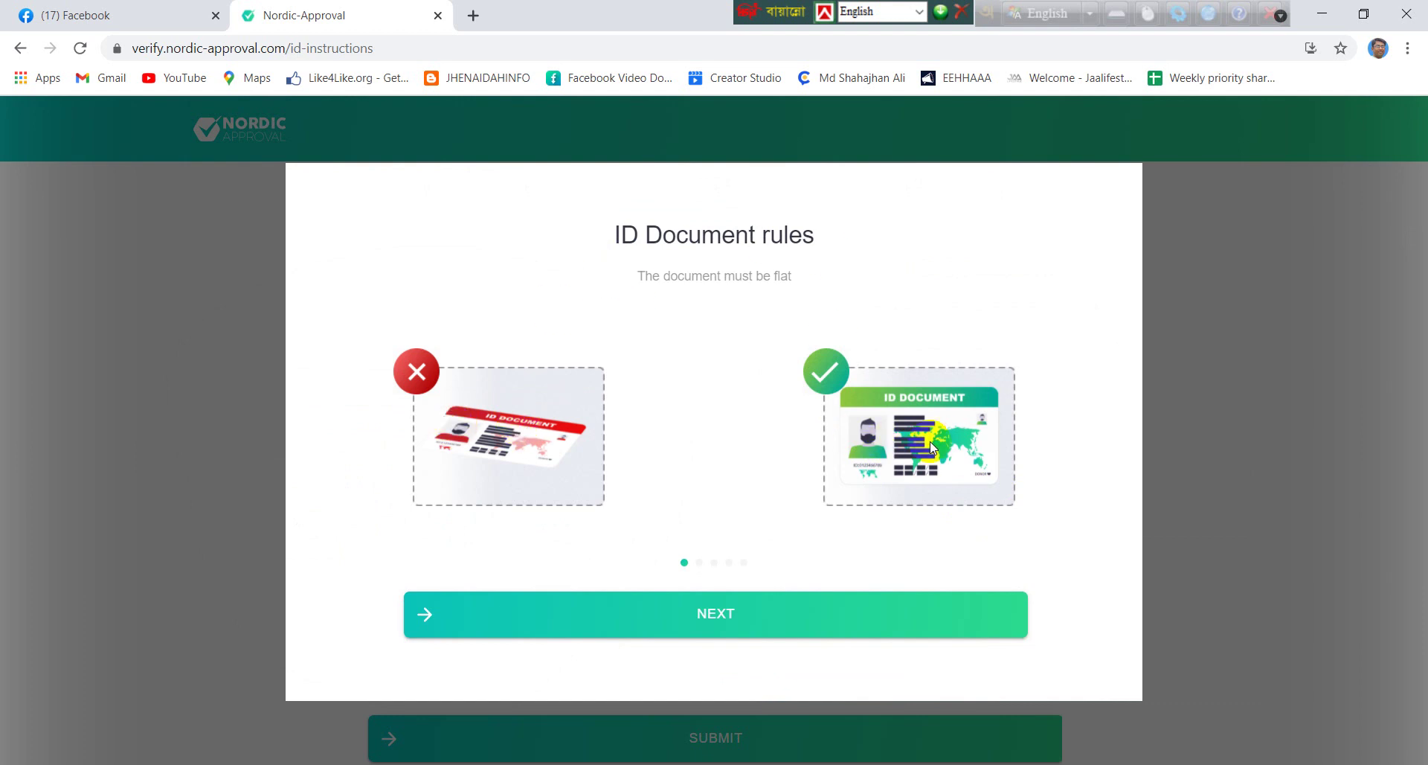
{"action": "left_click", "coordinate": [757, 602]}
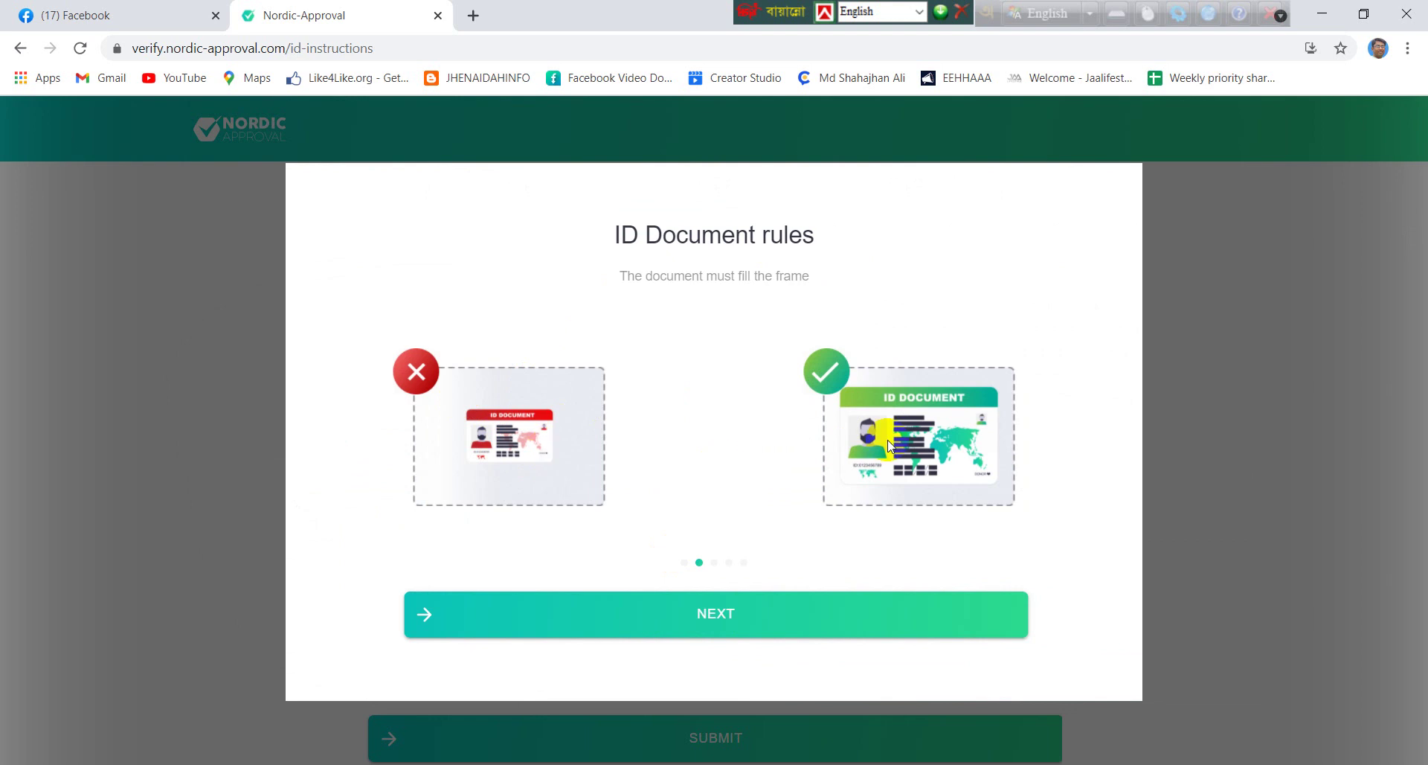
{"action": "left_click", "coordinate": [818, 595]}
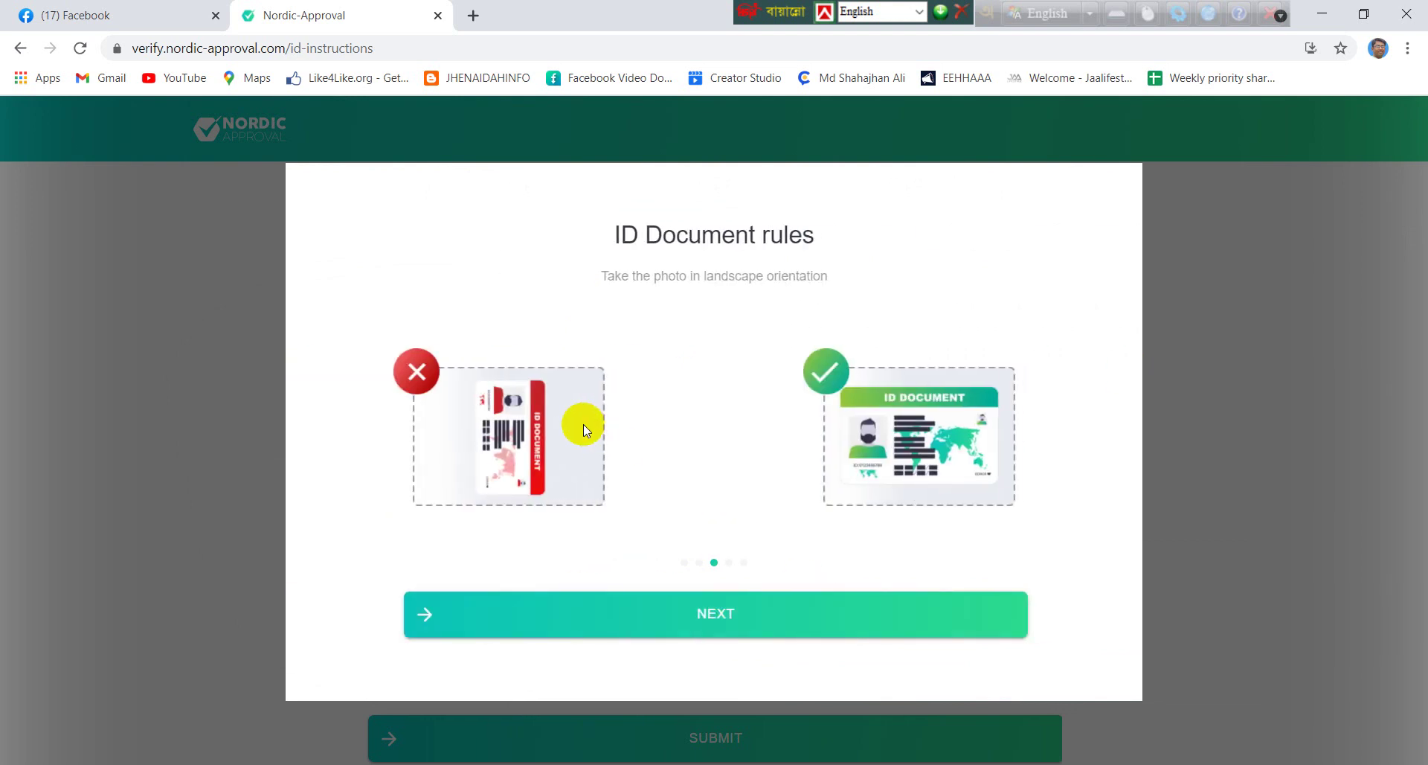
{"action": "left_click", "coordinate": [824, 613]}
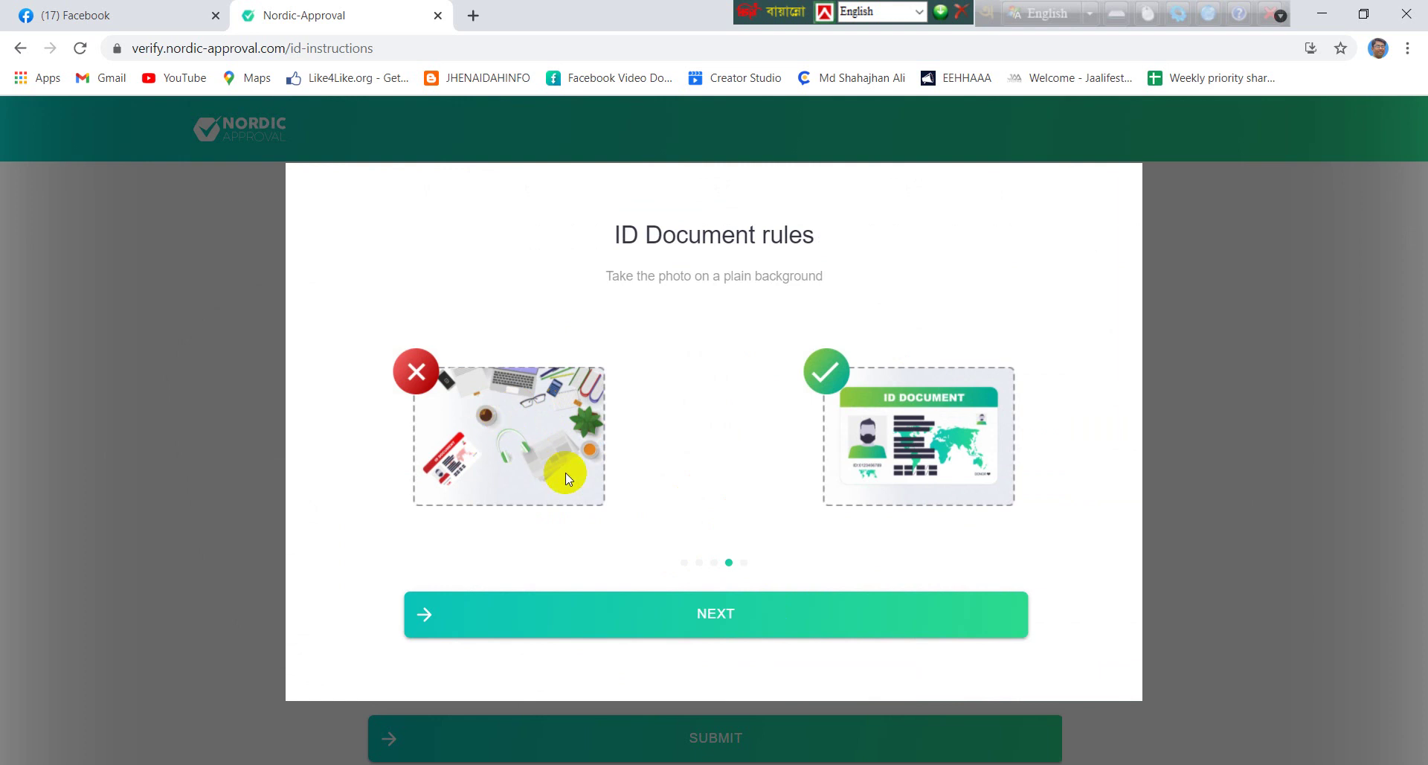
{"action": "left_click", "coordinate": [769, 625]}
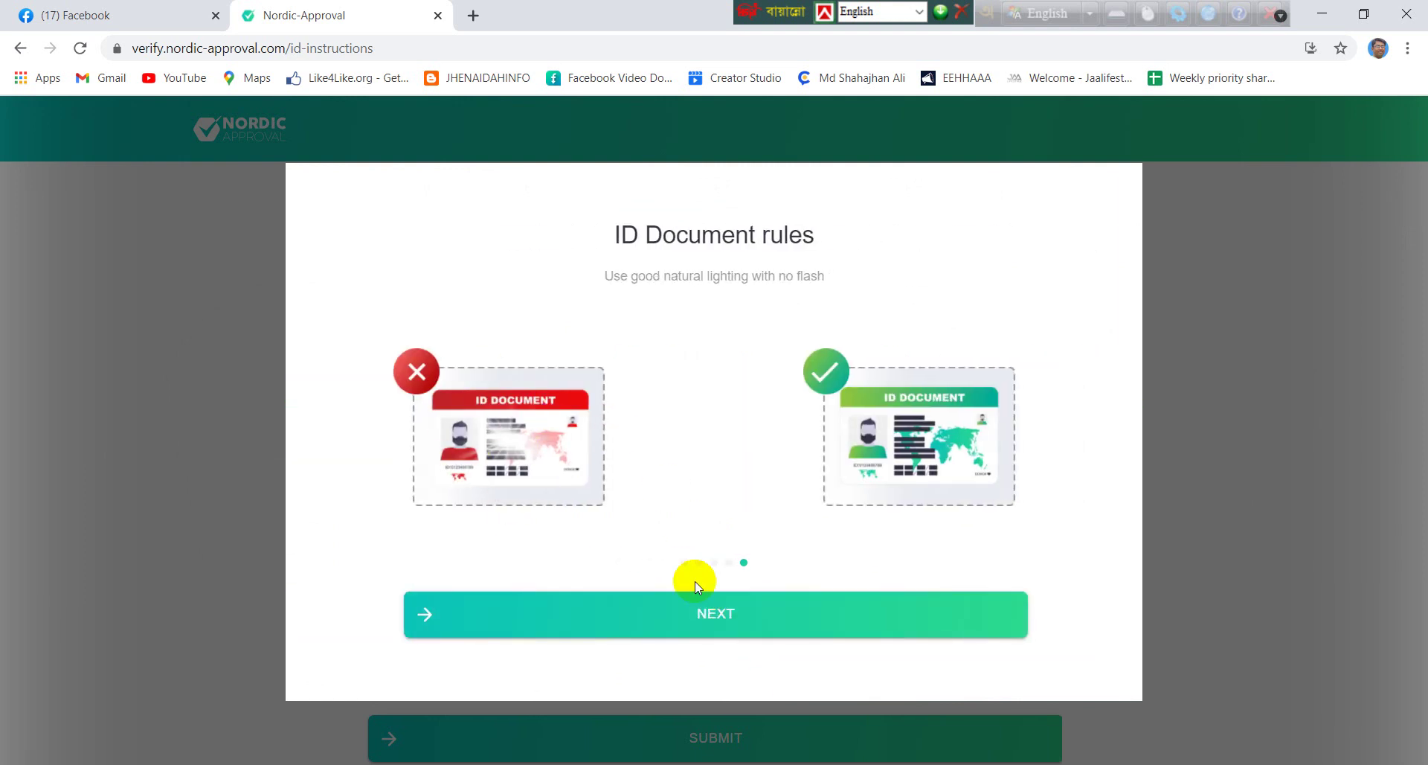
{"action": "left_click", "coordinate": [705, 604]}
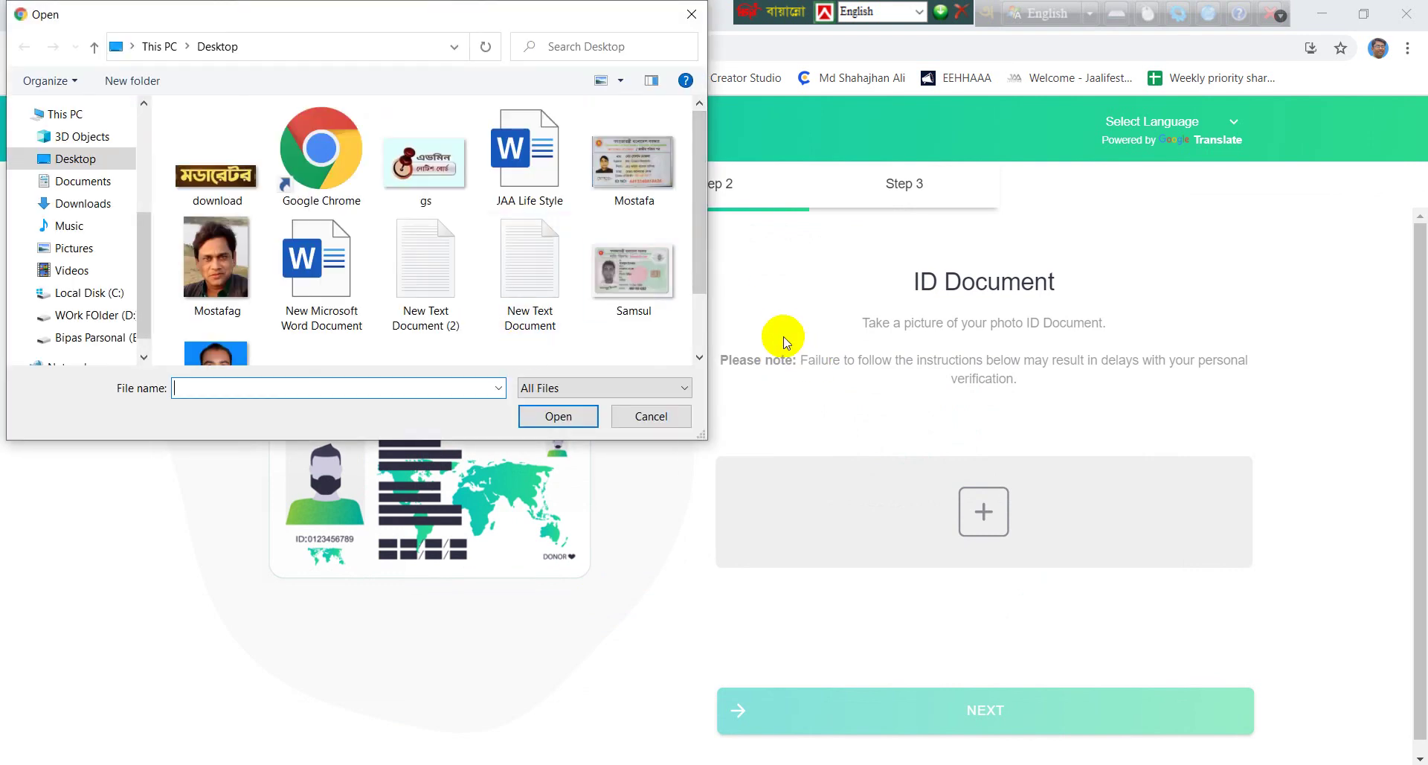
Upload the ID card image and proceed to the selfie step
{"action": "left_click", "coordinate": [634, 168]}
{"action": "left_click", "coordinate": [582, 416]}
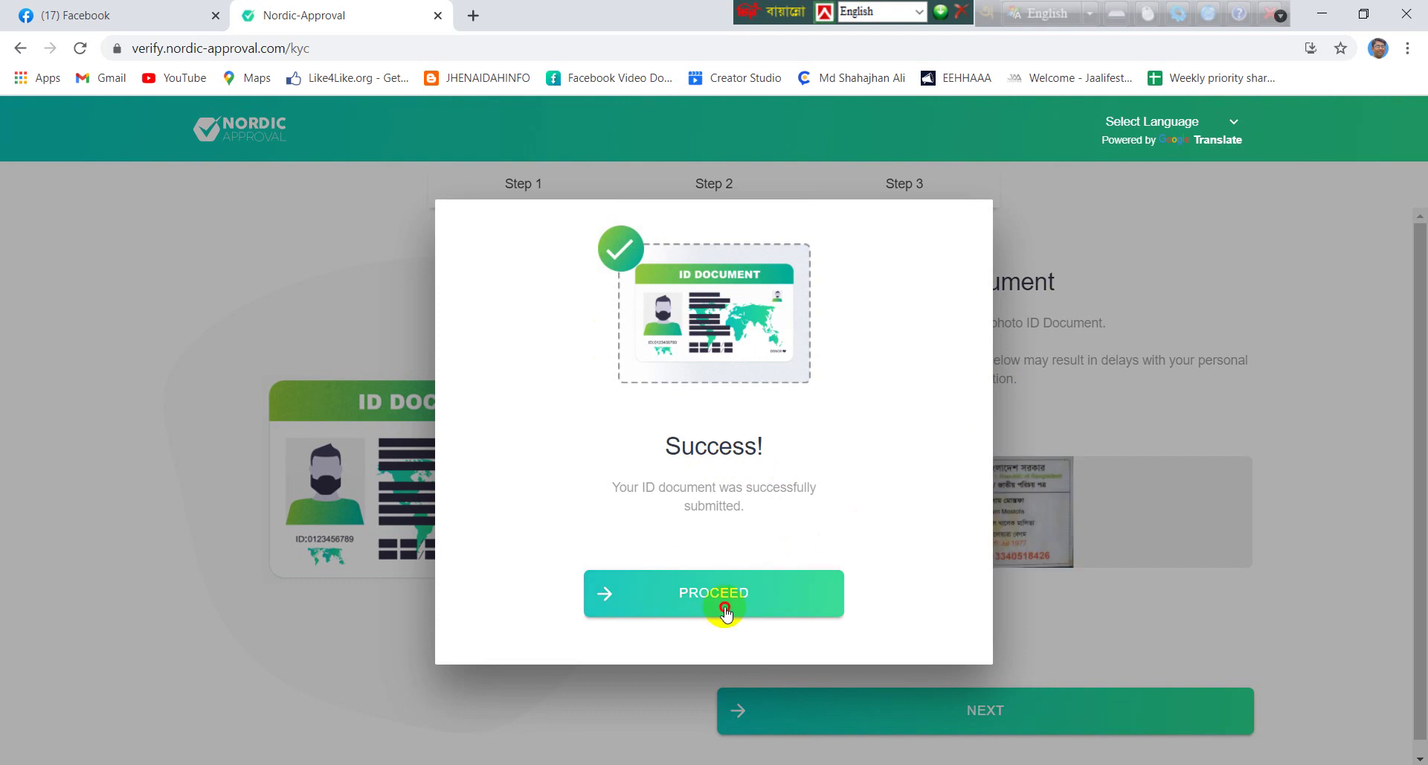
{"action": "left_click", "coordinate": [726, 610]}
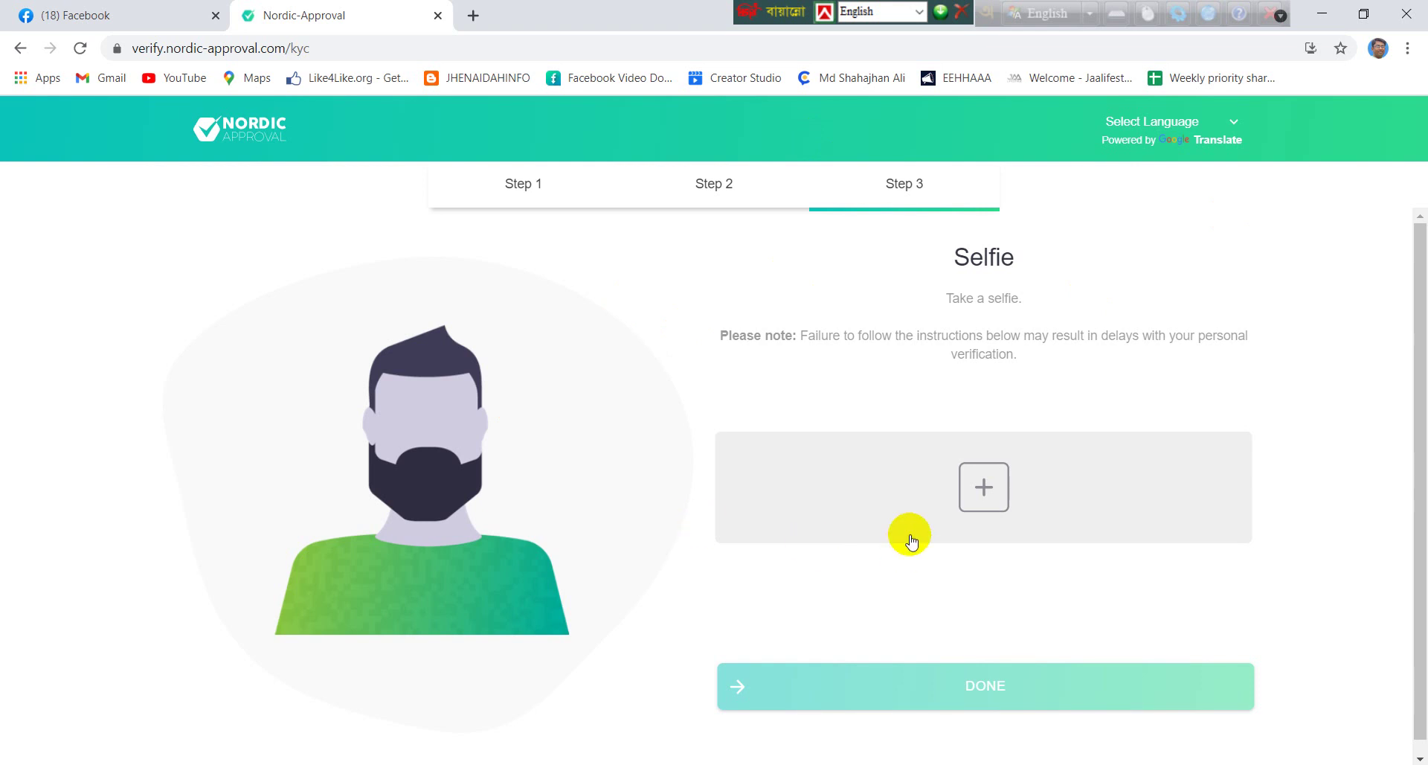
Step through all the selfie rules in Nordic Approval
{"action": "left_click", "coordinate": [990, 494]}
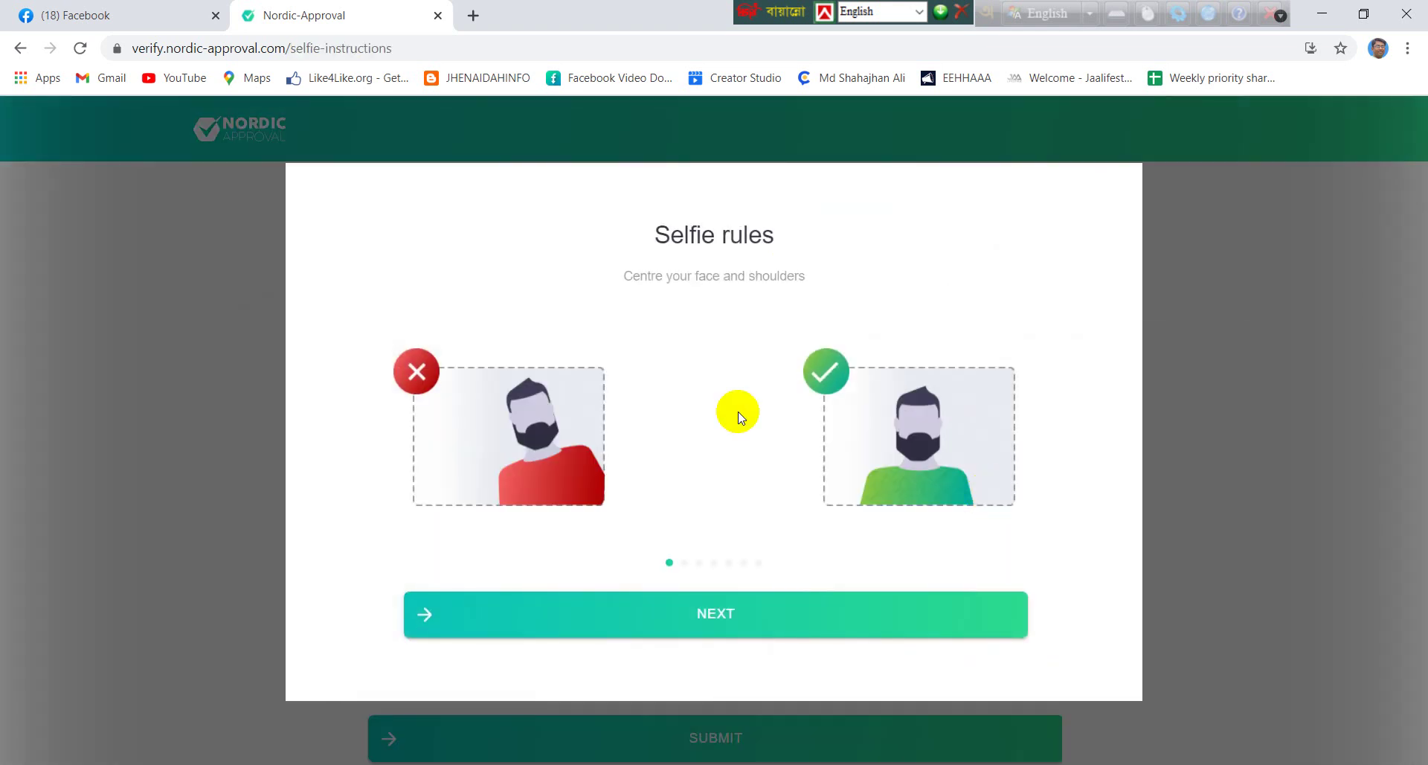
{"action": "left_click", "coordinate": [756, 628]}
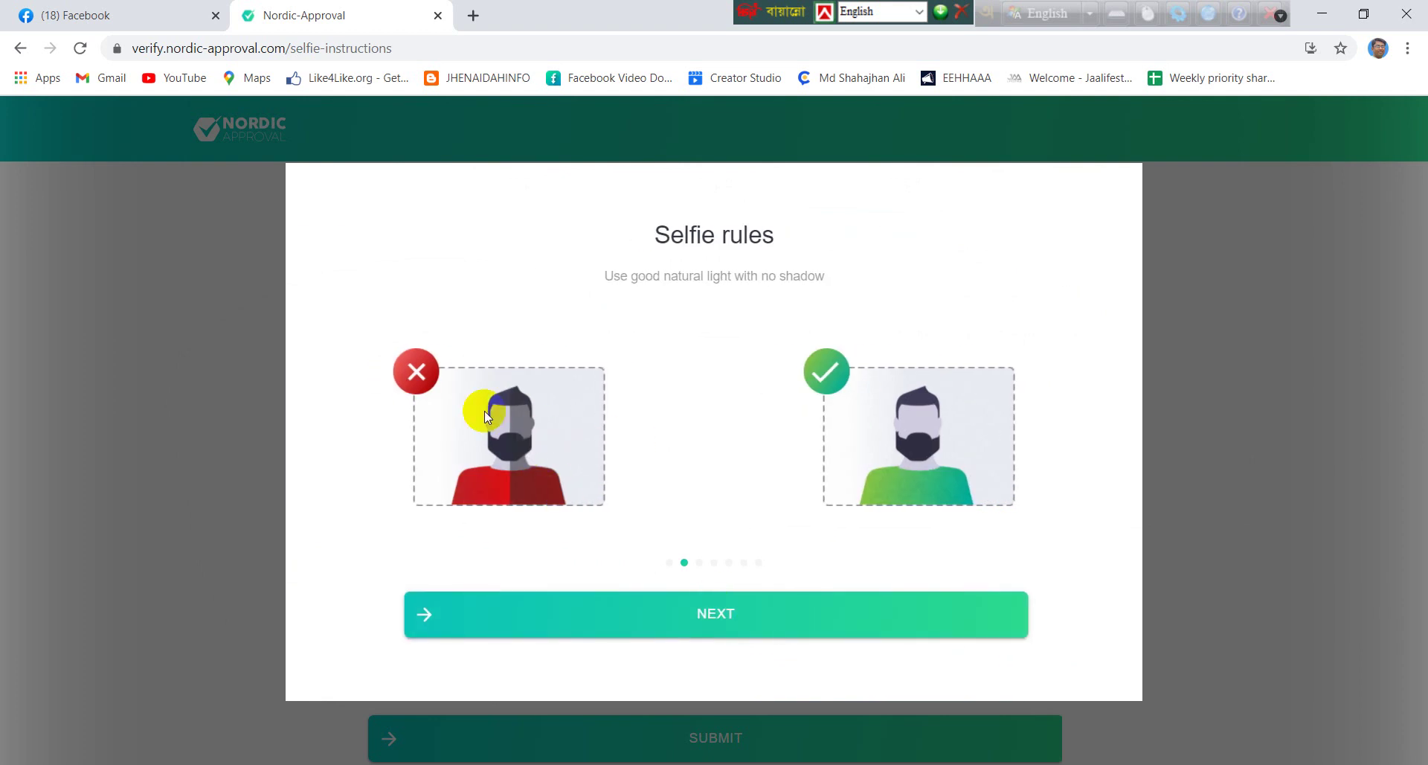
{"action": "left_click", "coordinate": [674, 622]}
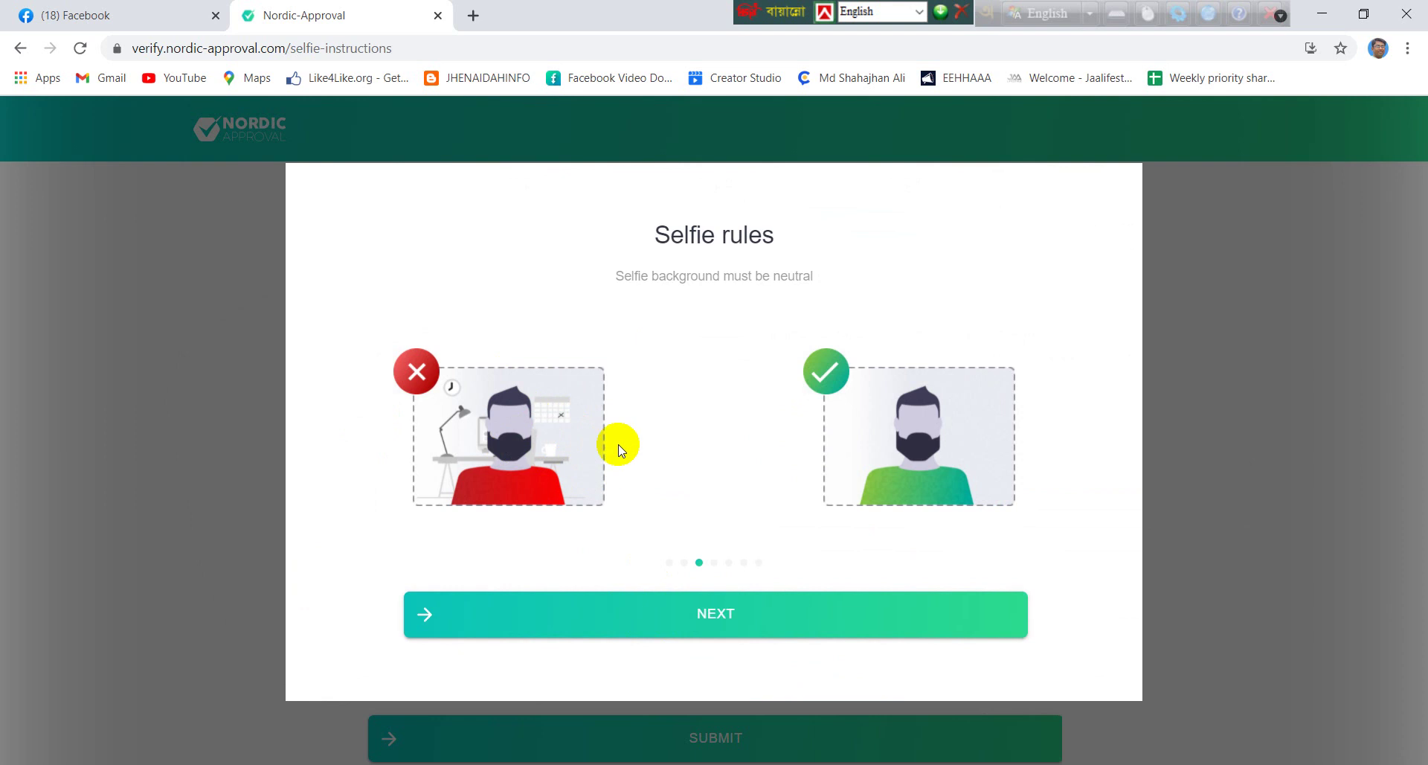
{"action": "left_click", "coordinate": [798, 622]}
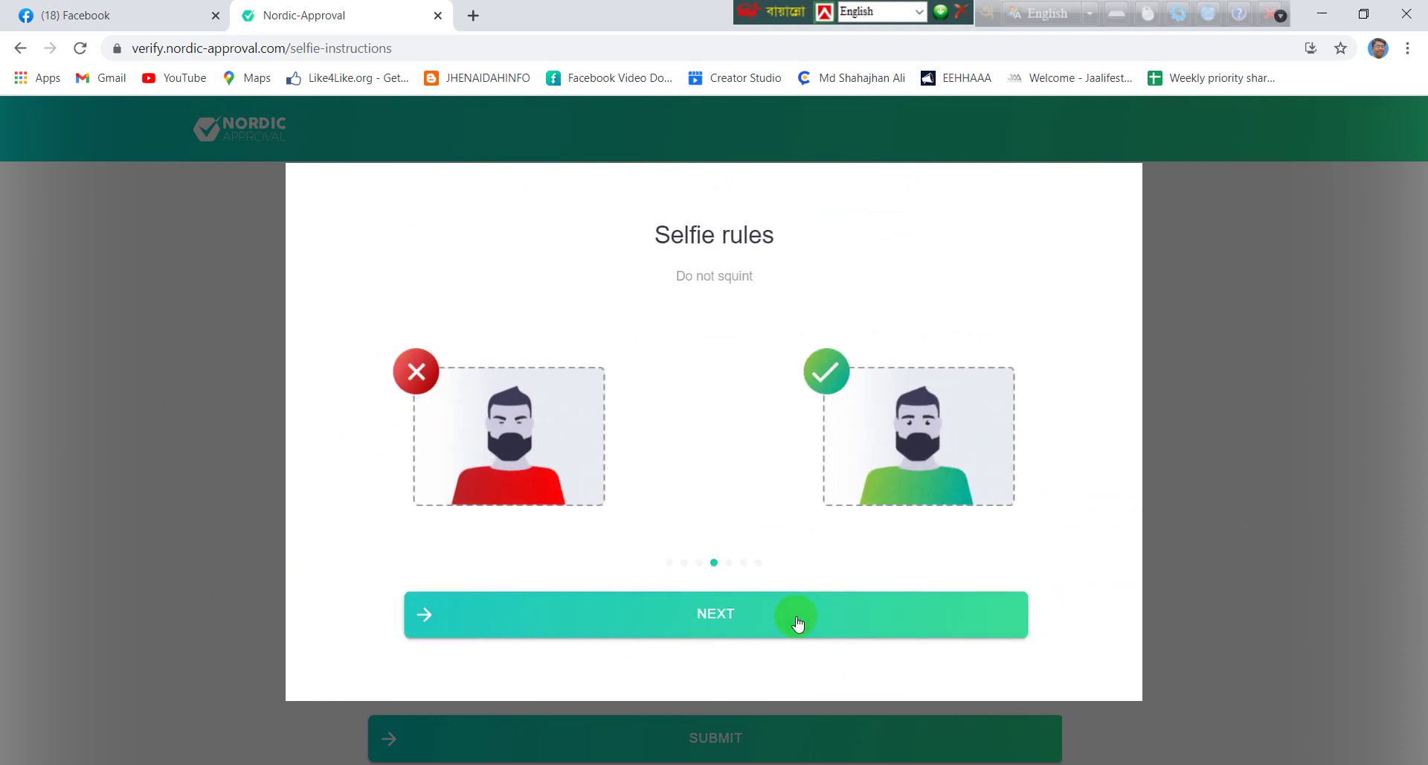
{"action": "left_click", "coordinate": [800, 621]}
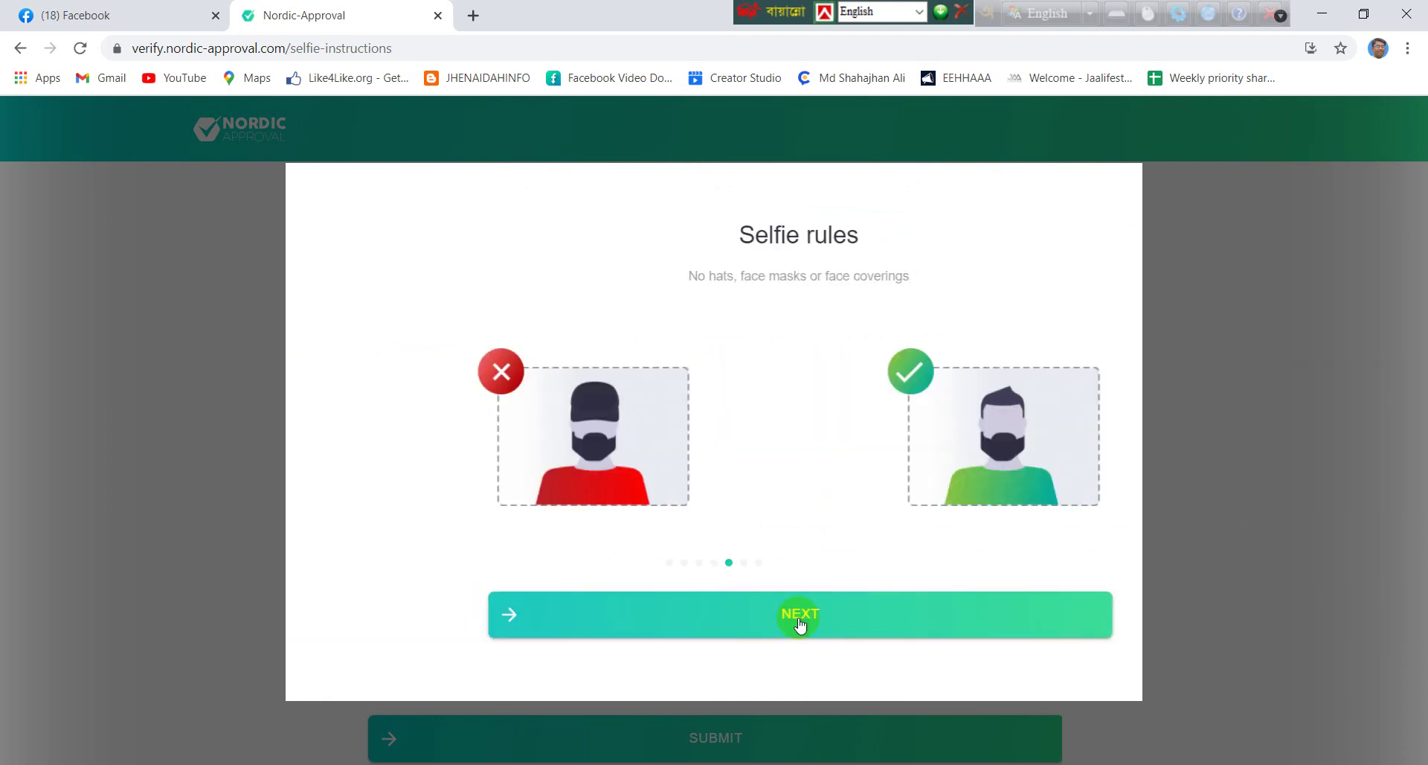
{"action": "left_click", "coordinate": [800, 621]}
{"action": "left_click", "coordinate": [799, 622]}
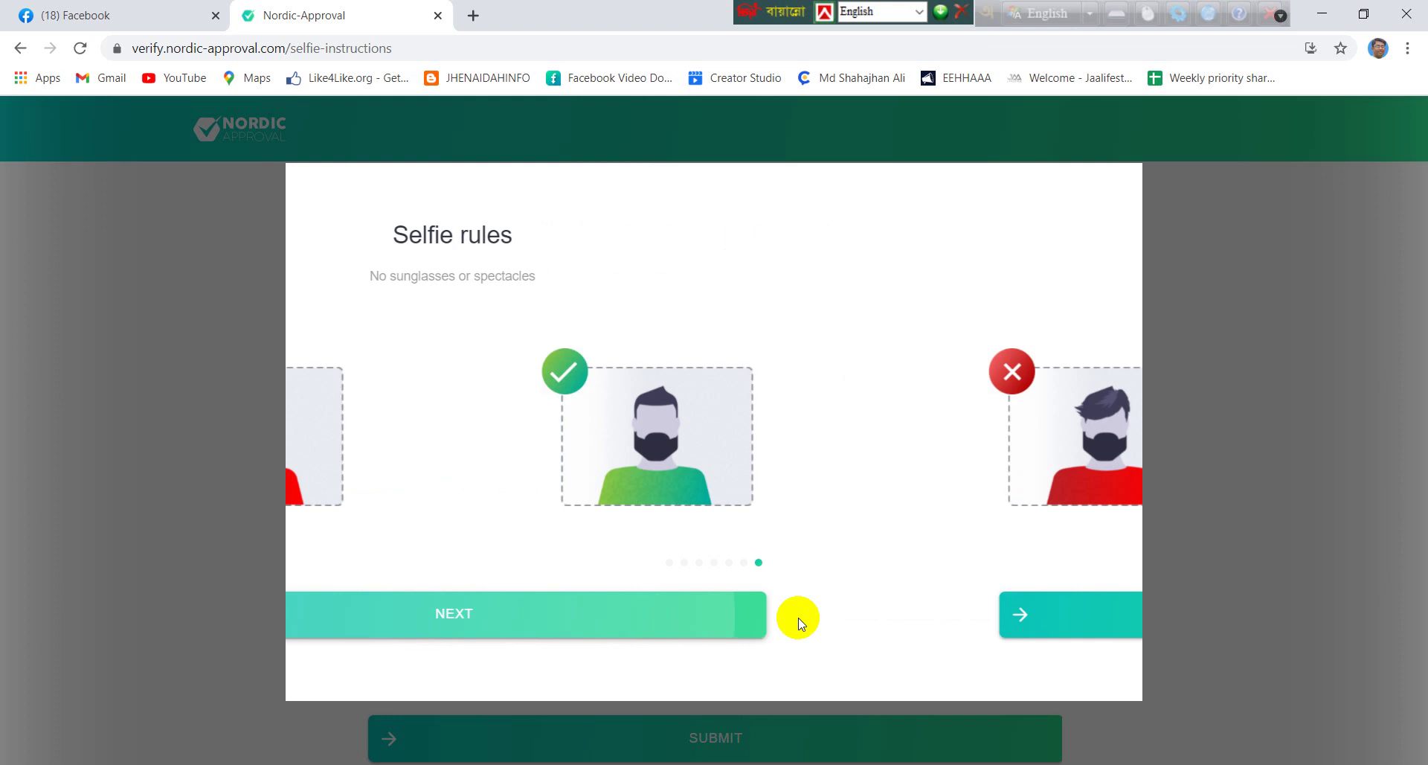
Upload the selfie photo and complete the verification
{"action": "left_click", "coordinate": [800, 622]}
{"action": "left_click", "coordinate": [920, 539]}
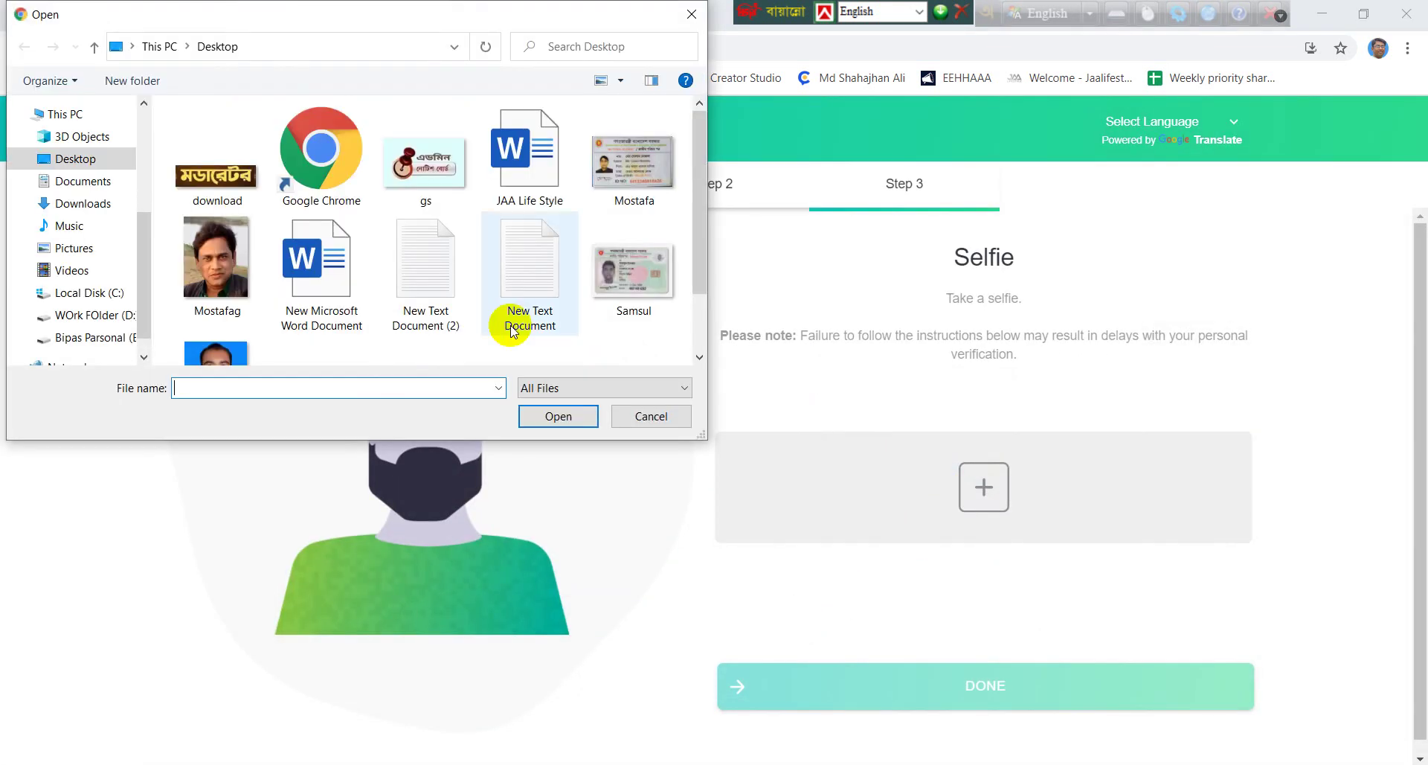
{"action": "left_click", "coordinate": [252, 271]}
{"action": "left_click", "coordinate": [552, 413]}
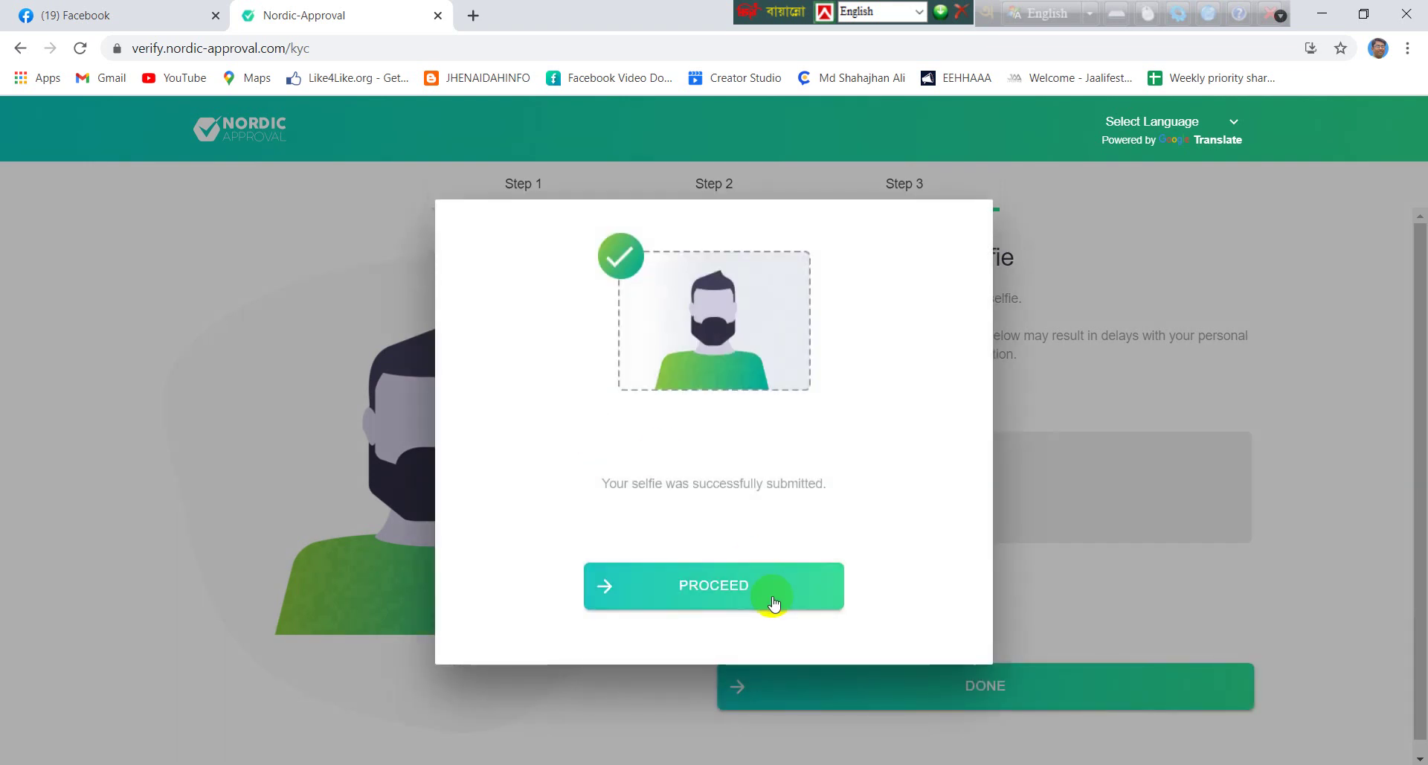
{"action": "left_click", "coordinate": [770, 592]}
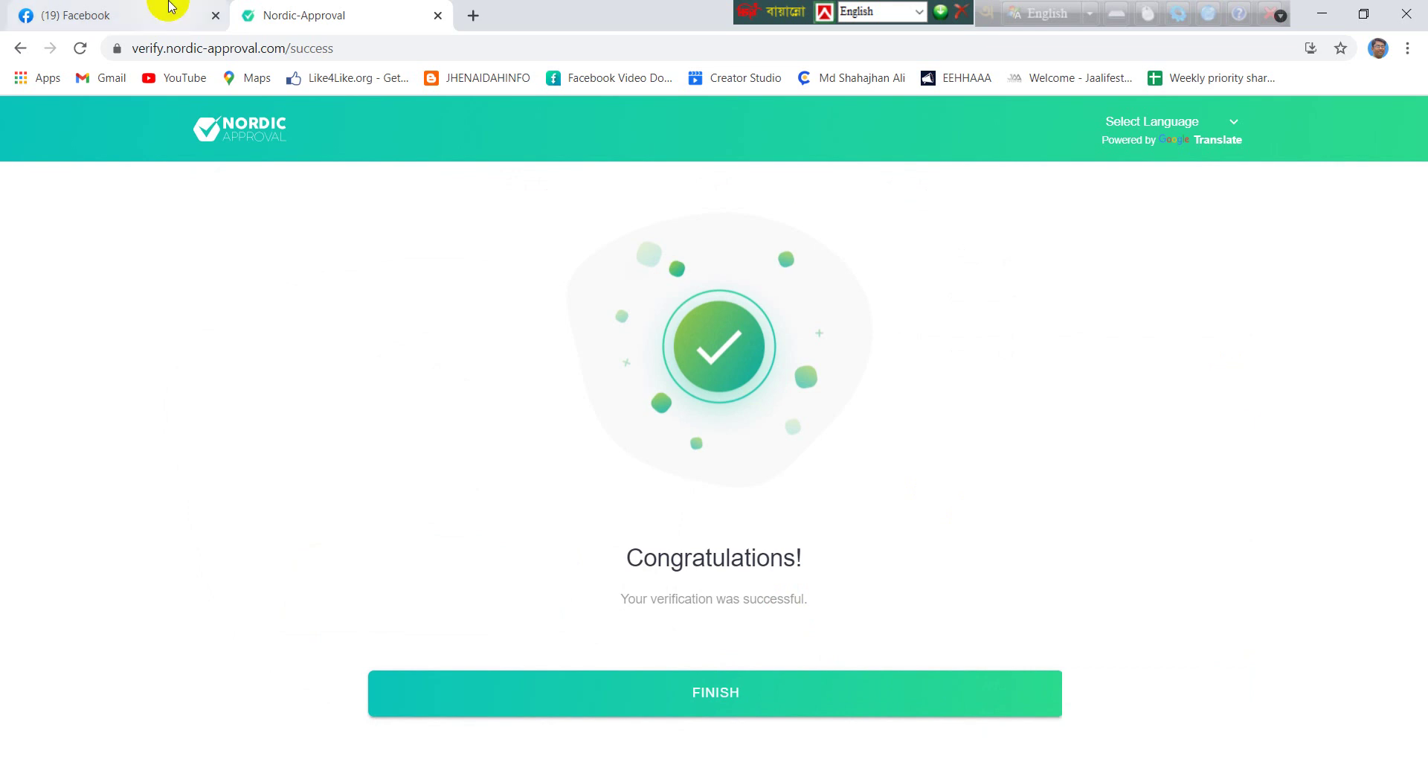
{"action": "left_click", "coordinate": [122, 11]}
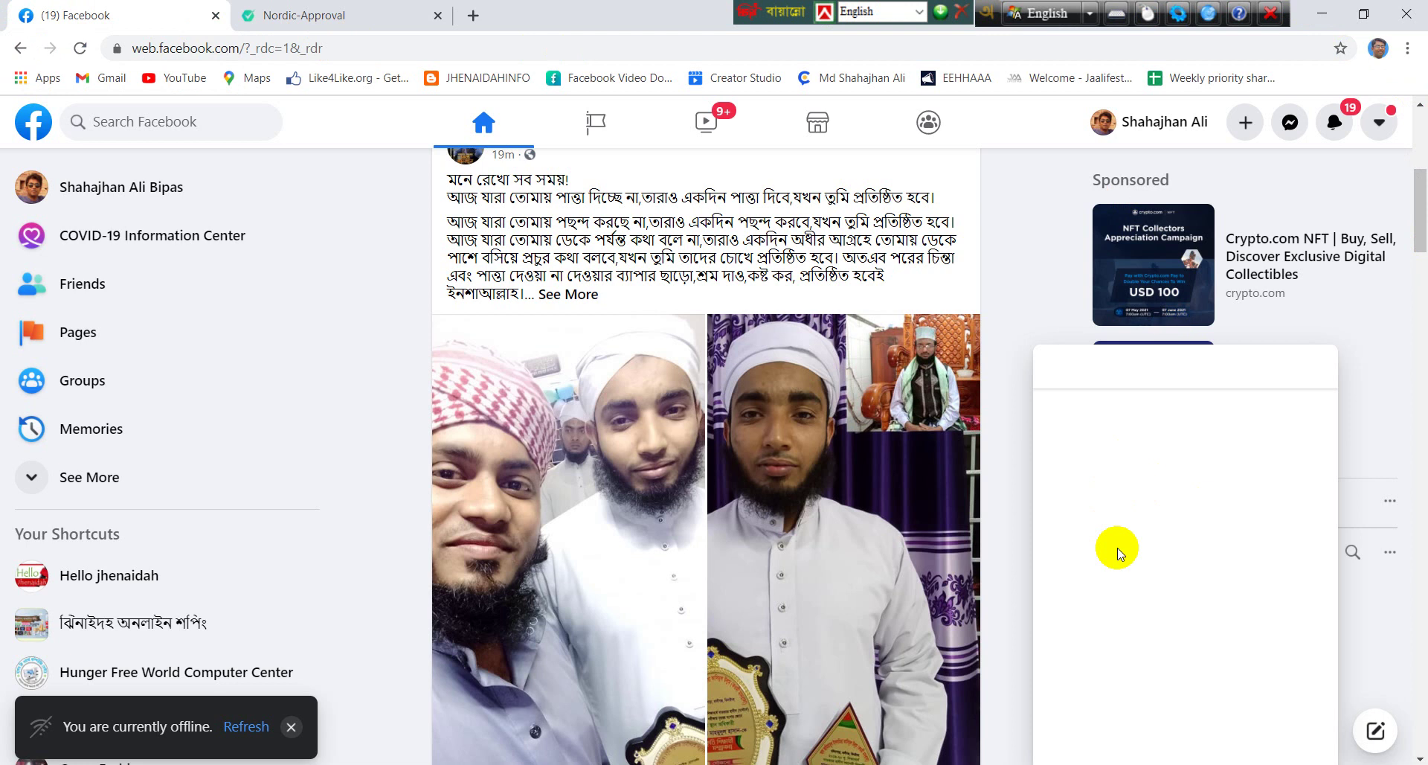
Reload the Facebook page from the address bar, then minimize Chrome
{"action": "left_click", "coordinate": [363, 45]}
{"action": "key", "text": "Return"}
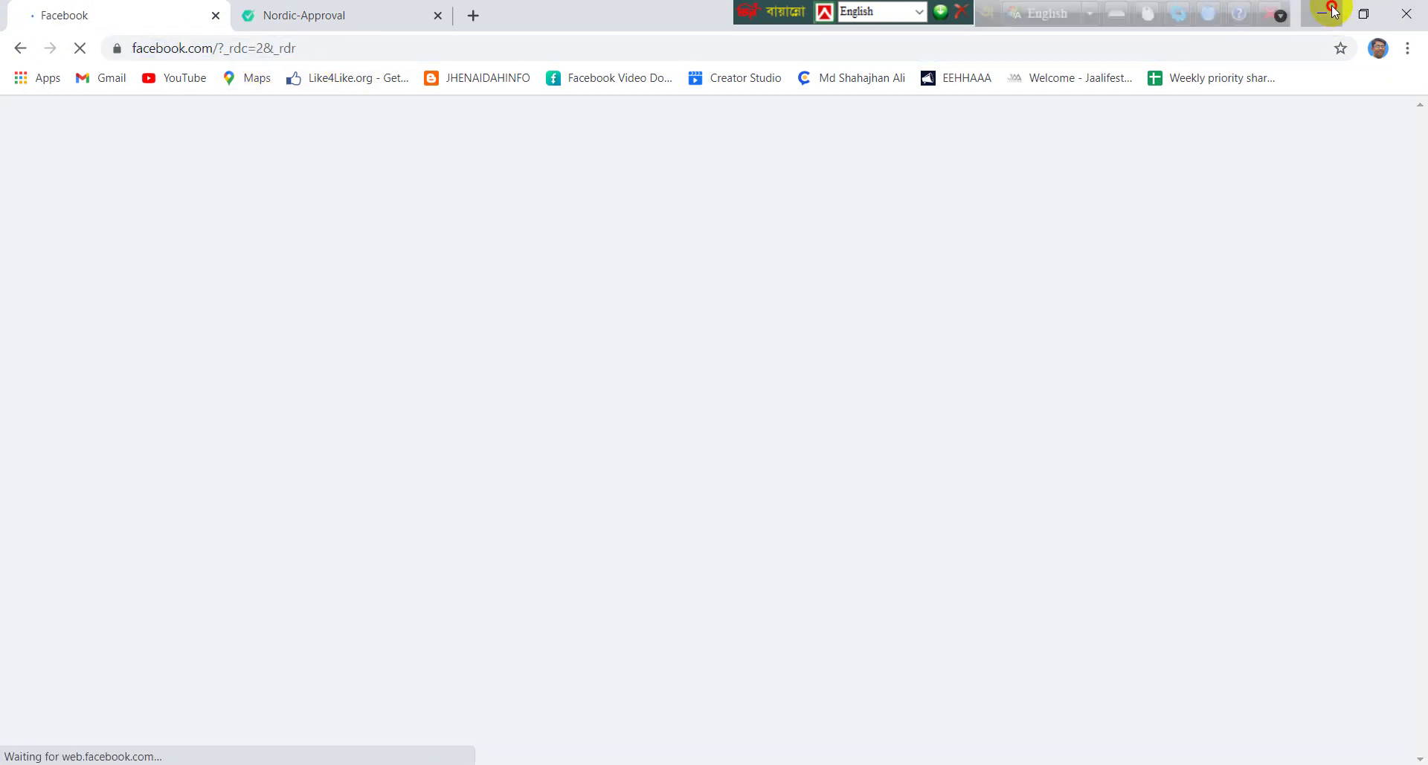
{"action": "left_click", "coordinate": [1331, 12]}
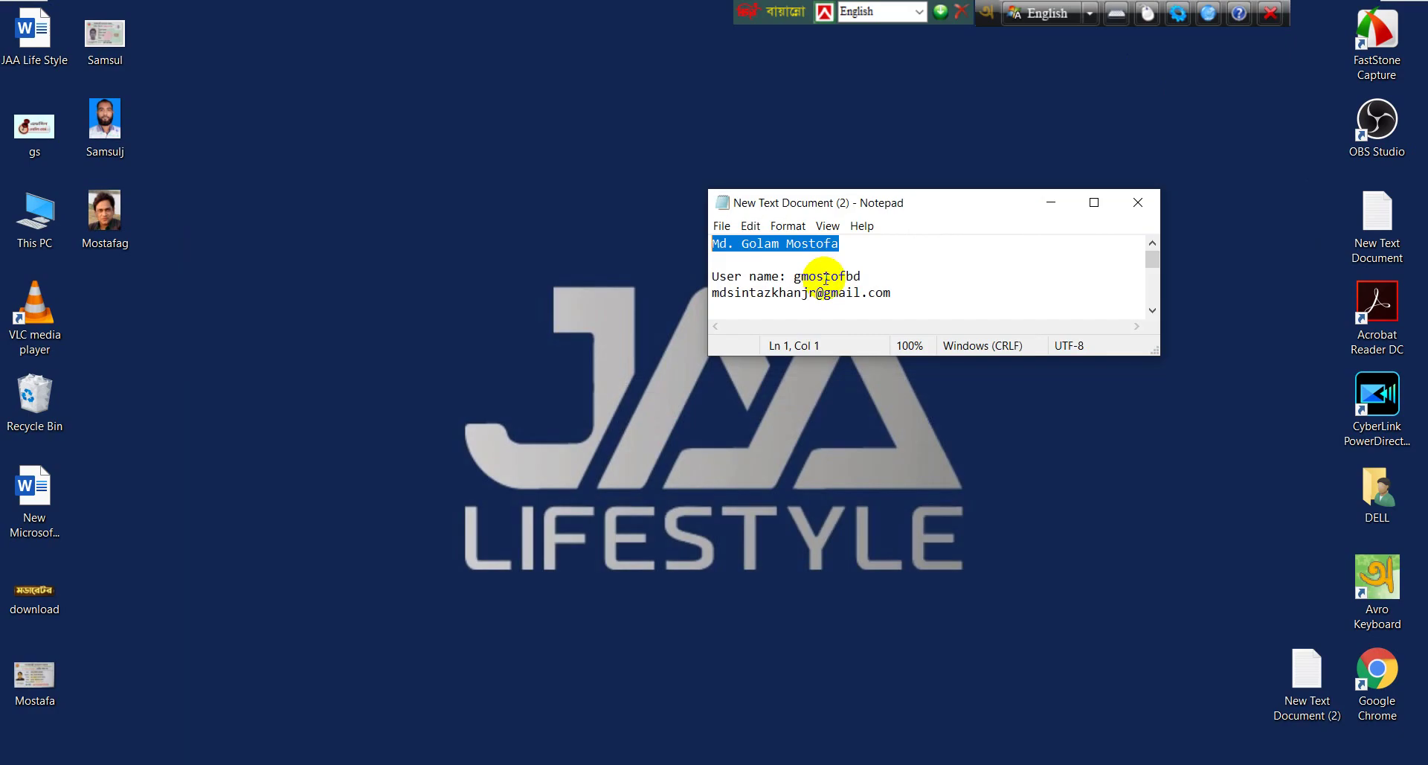
Minimize the Notepad notes window
{"action": "left_click", "coordinate": [1049, 204]}
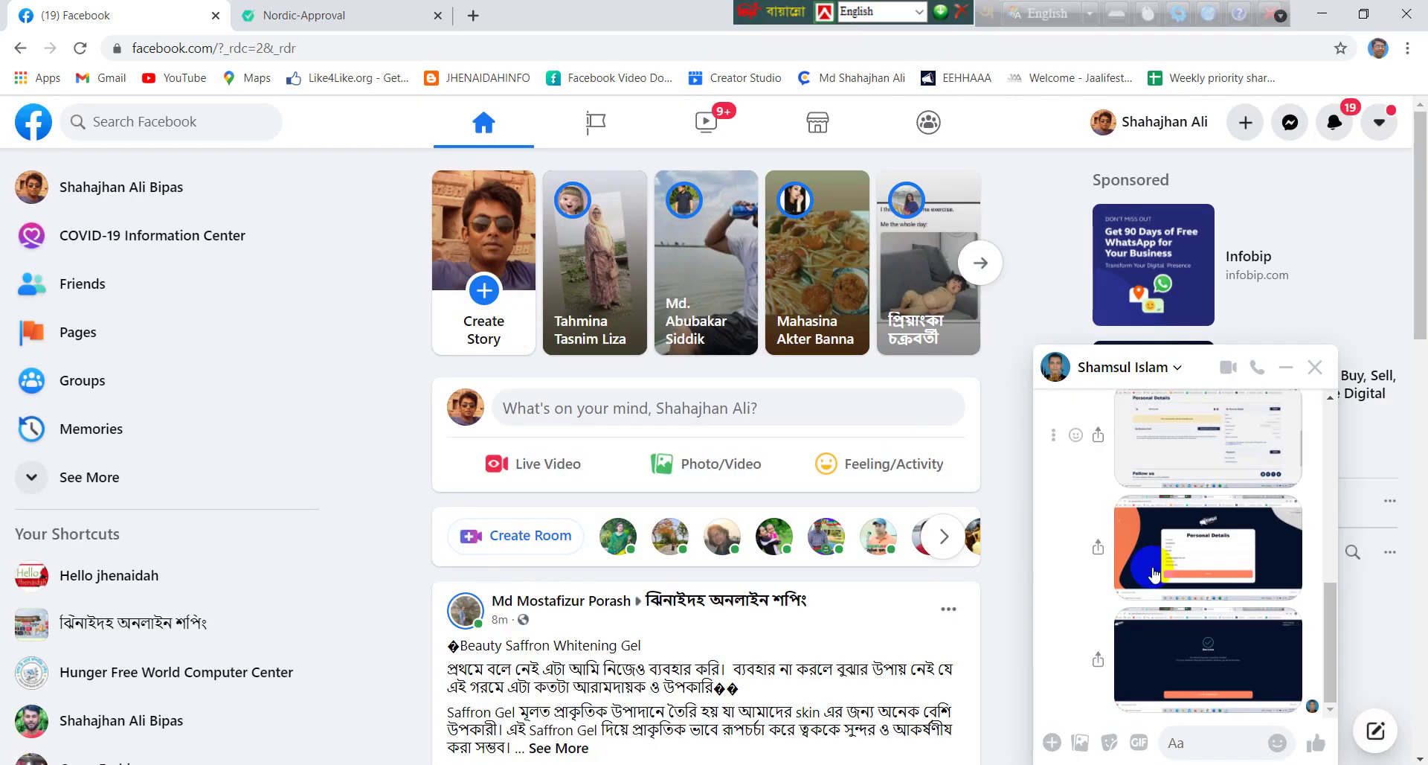
Paste the full name into the Messenger chat box, then cut it back out
{"action": "left_click", "coordinate": [1219, 743]}
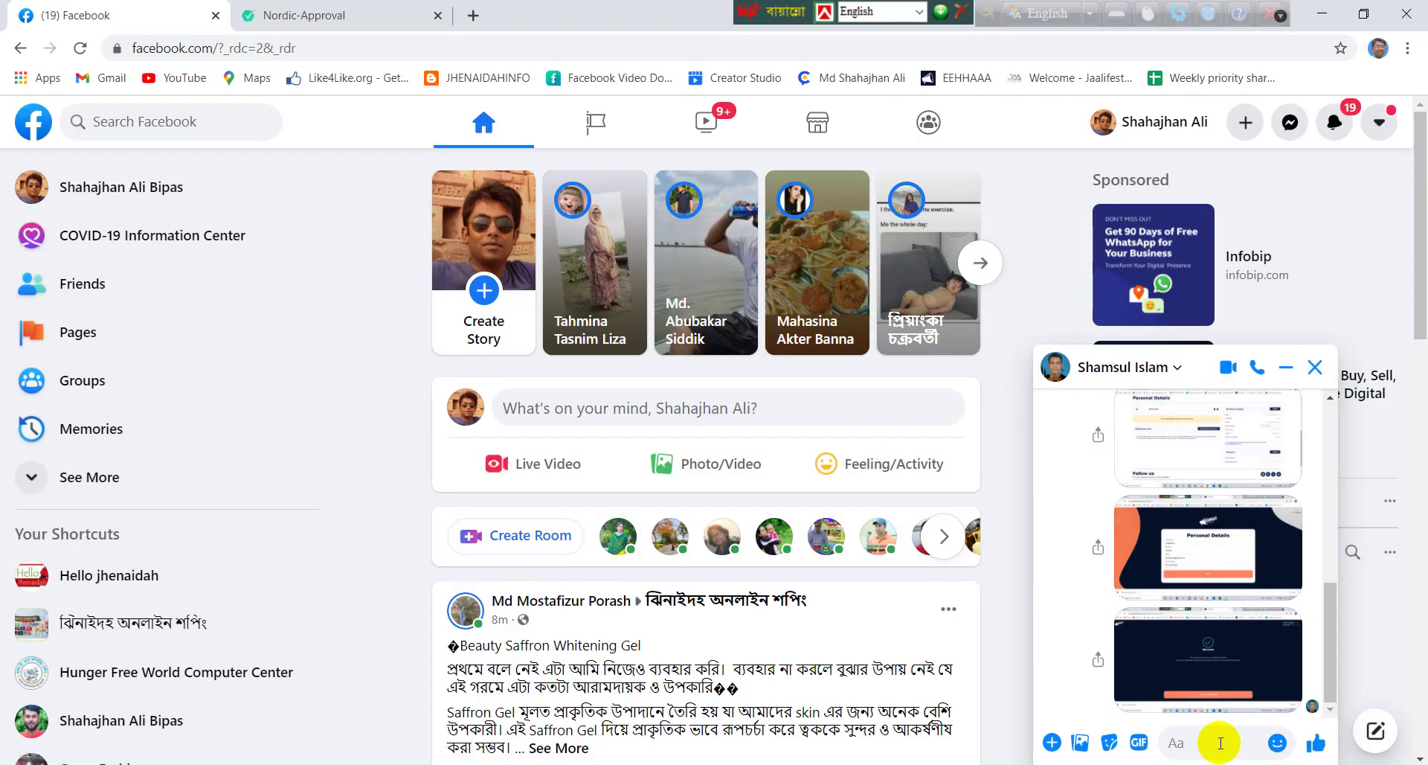
{"action": "left_click_drag", "start_coordinate": [1220, 742], "coordinate": [1079, 742]}
{"action": "key", "text": "ctrl+x"}
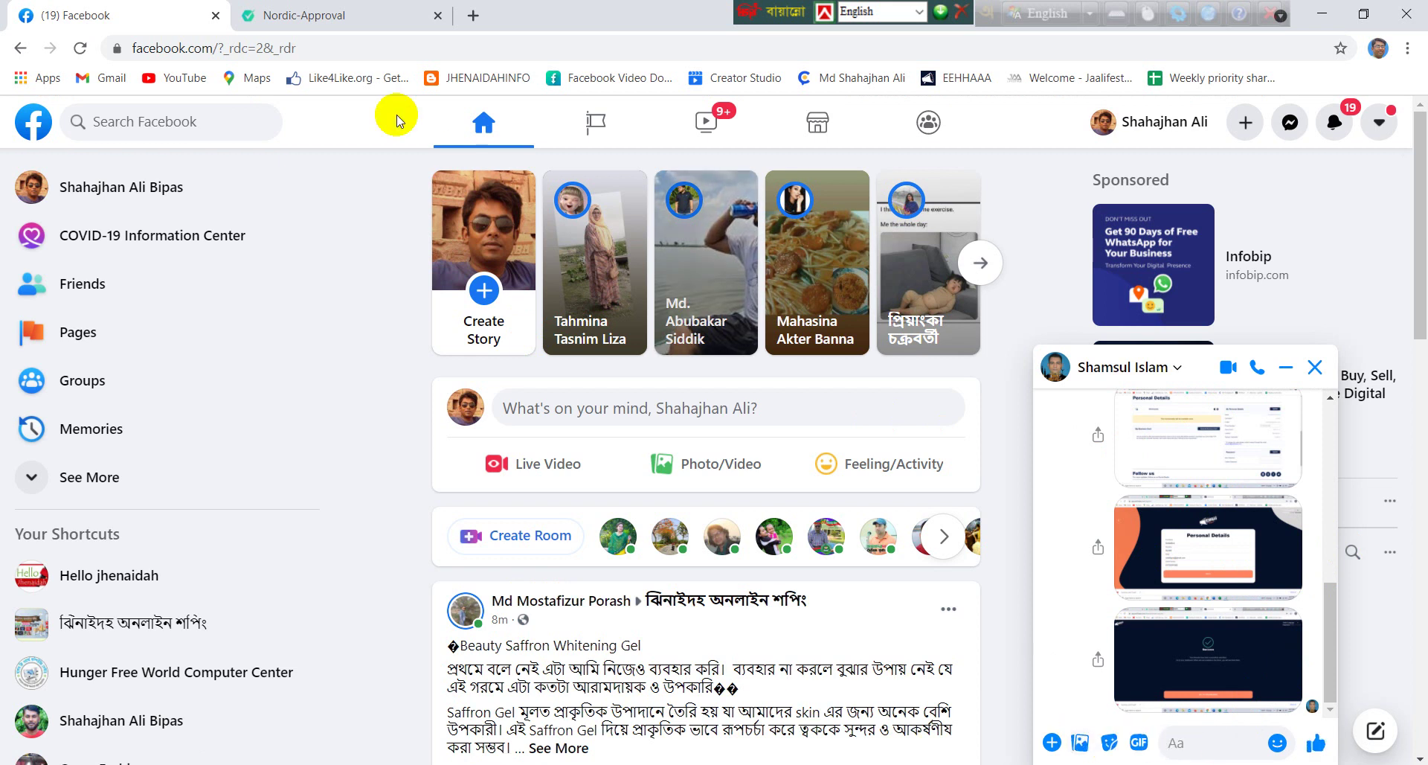
{"action": "left_click", "coordinate": [319, 16]}
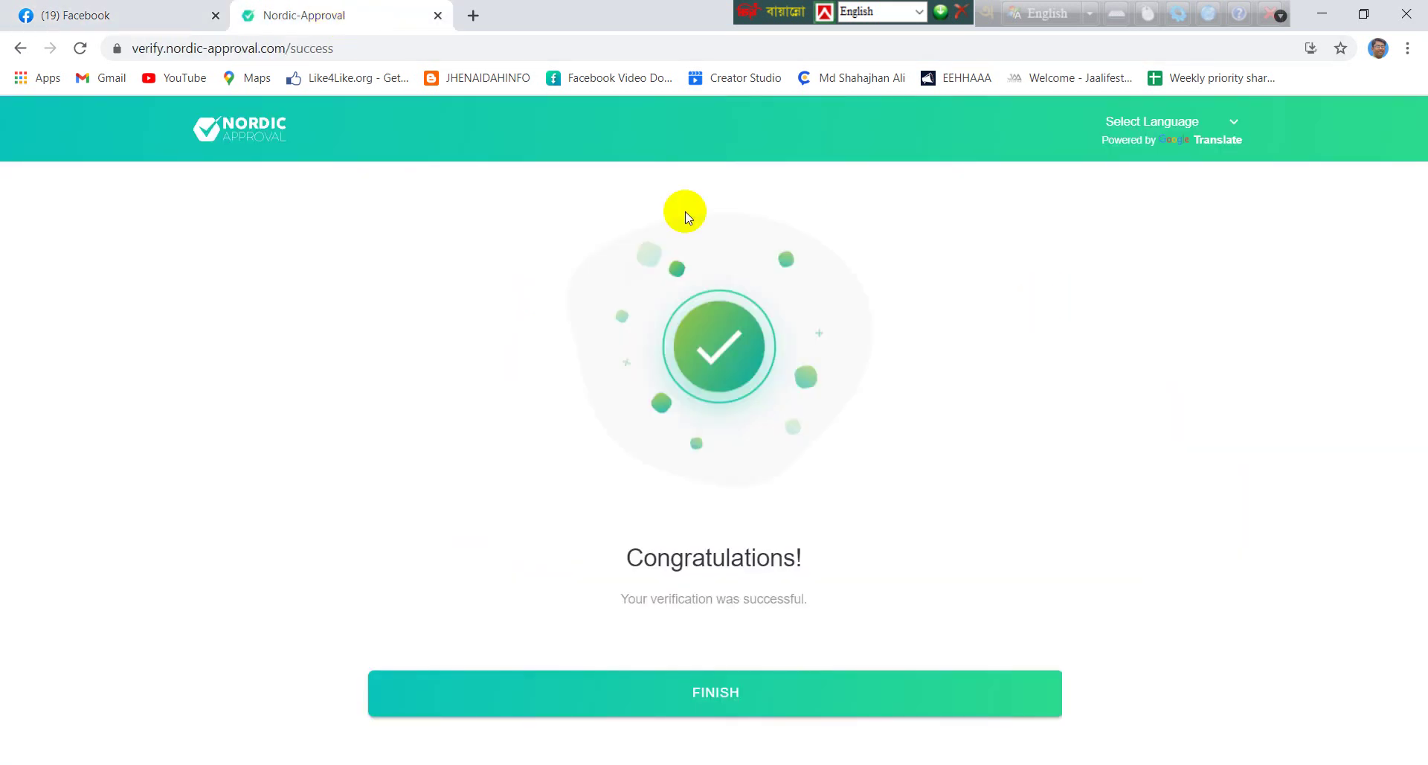
{"action": "left_click", "coordinate": [82, 16]}
Paste the full name into the Messenger chat again and send it
{"action": "left_click", "coordinate": [1193, 741]}
{"action": "key", "text": "ctrl+v"}
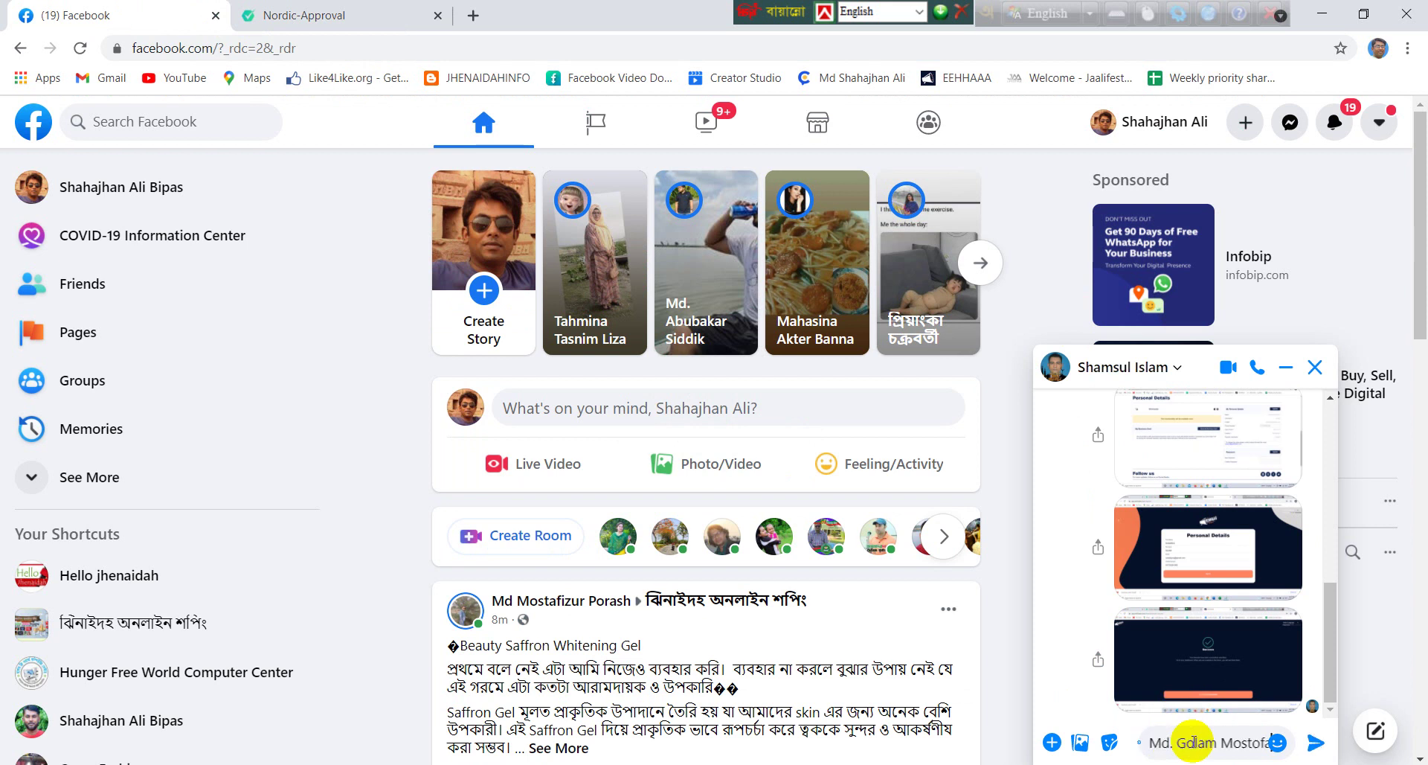
{"action": "left_click", "coordinate": [340, 22]}
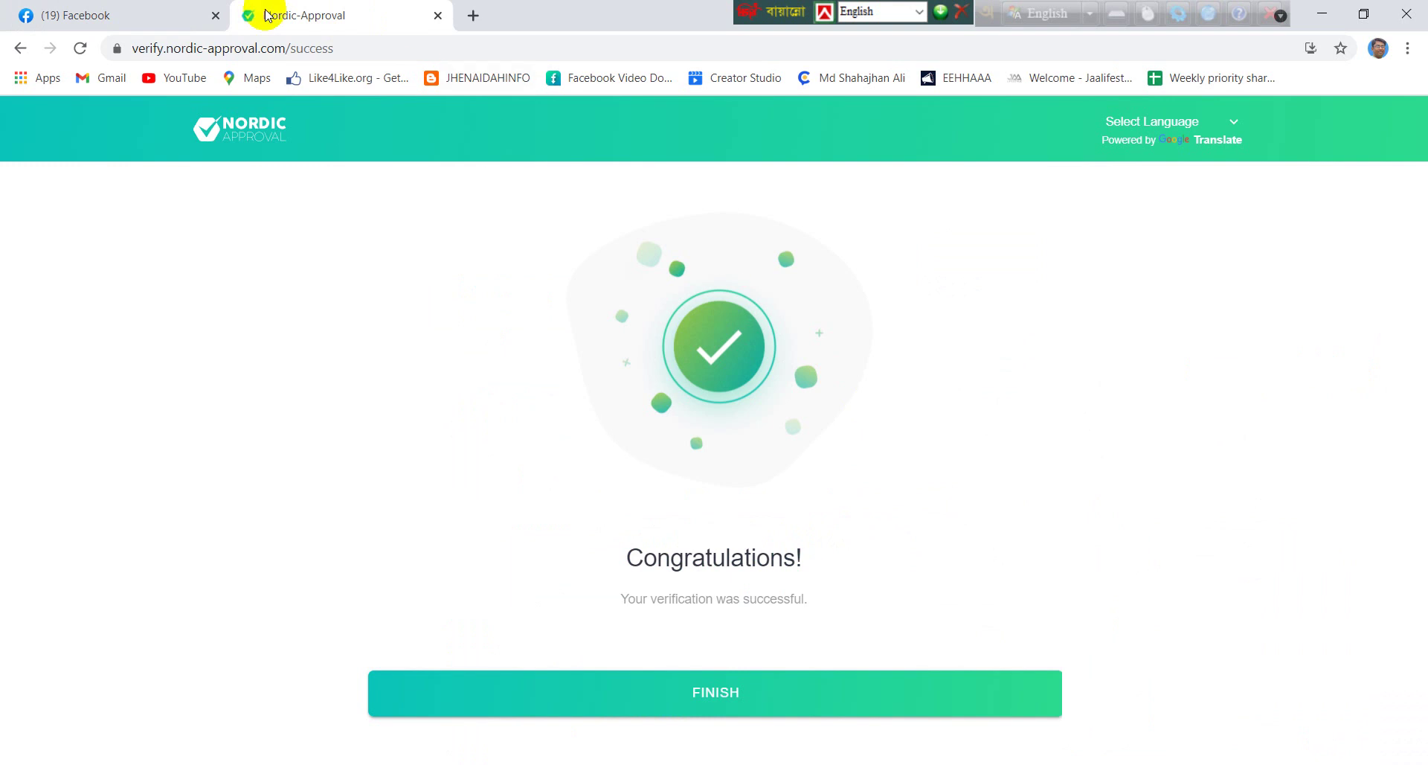
{"action": "left_click", "coordinate": [125, 22]}
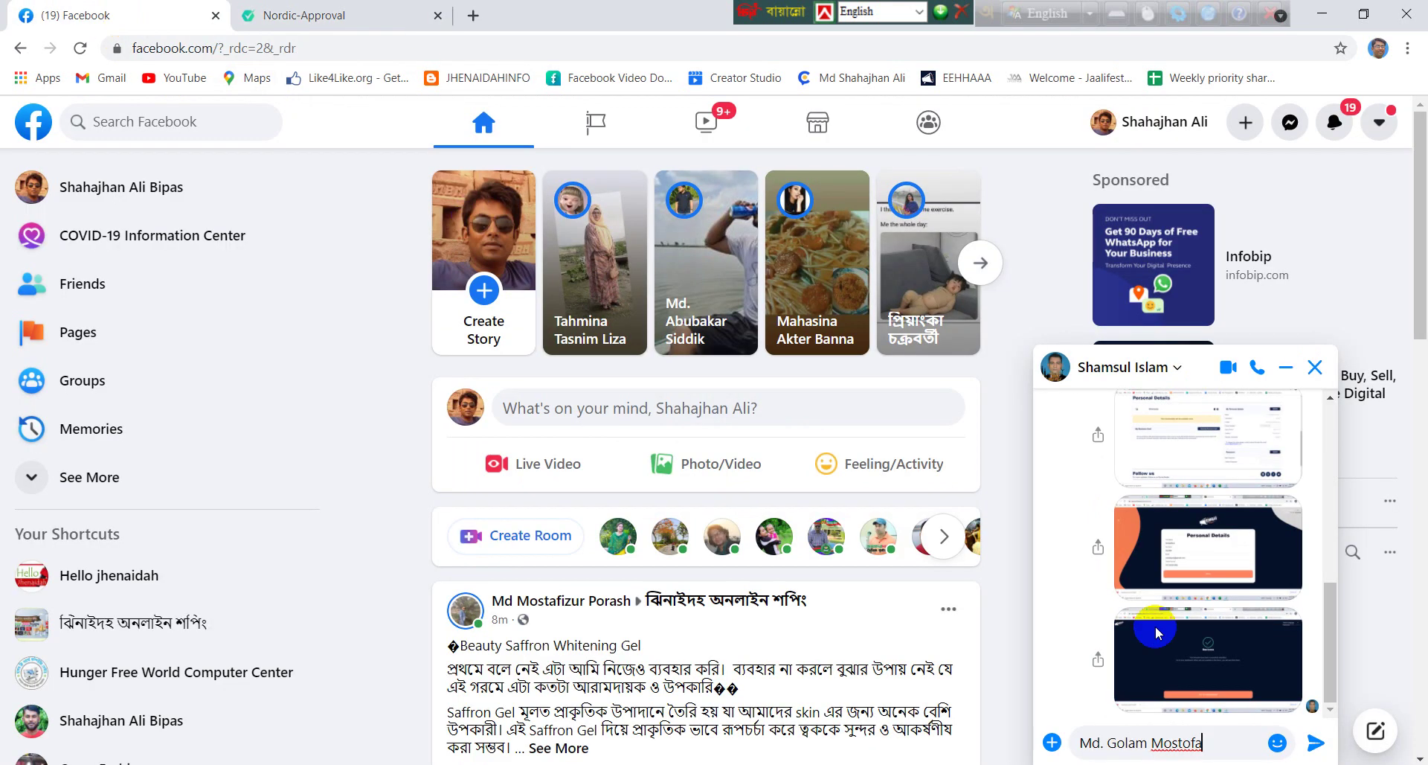
{"action": "left_click", "coordinate": [1228, 741]}
{"action": "key", "text": "Return"}
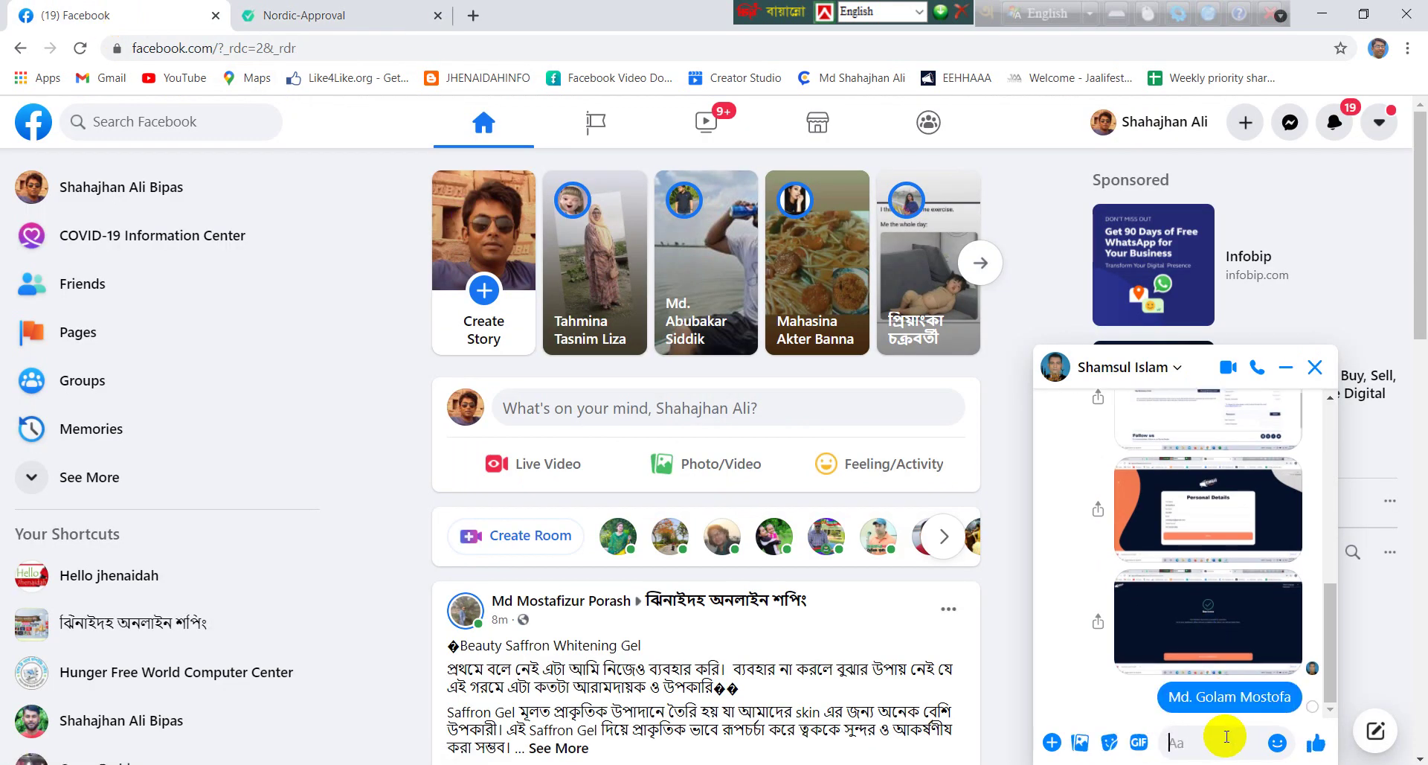
Finish the Nordic Approval verification, opening the JAALifestyle home page
{"action": "key", "text": "ctrl+v"}
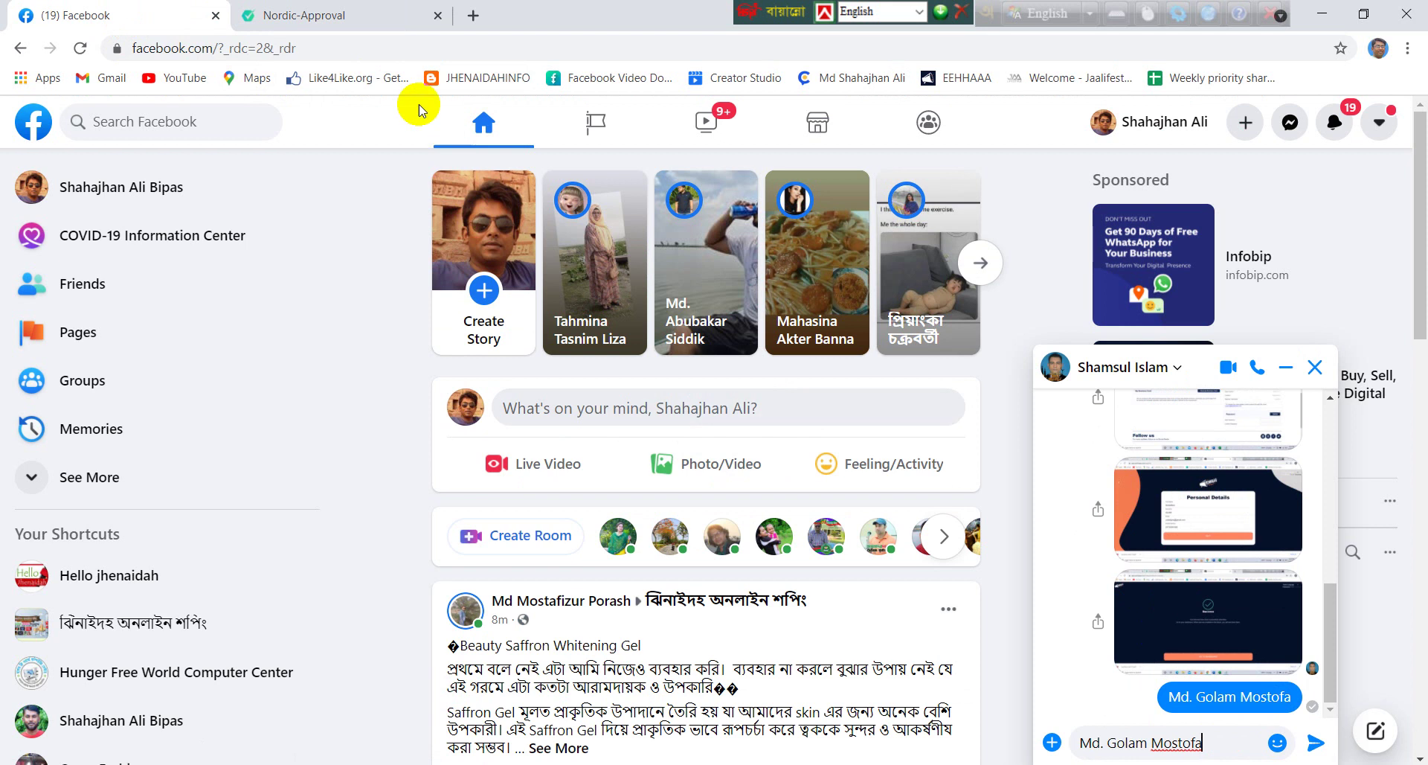
{"action": "left_click", "coordinate": [361, 18]}
{"action": "left_click", "coordinate": [730, 699]}
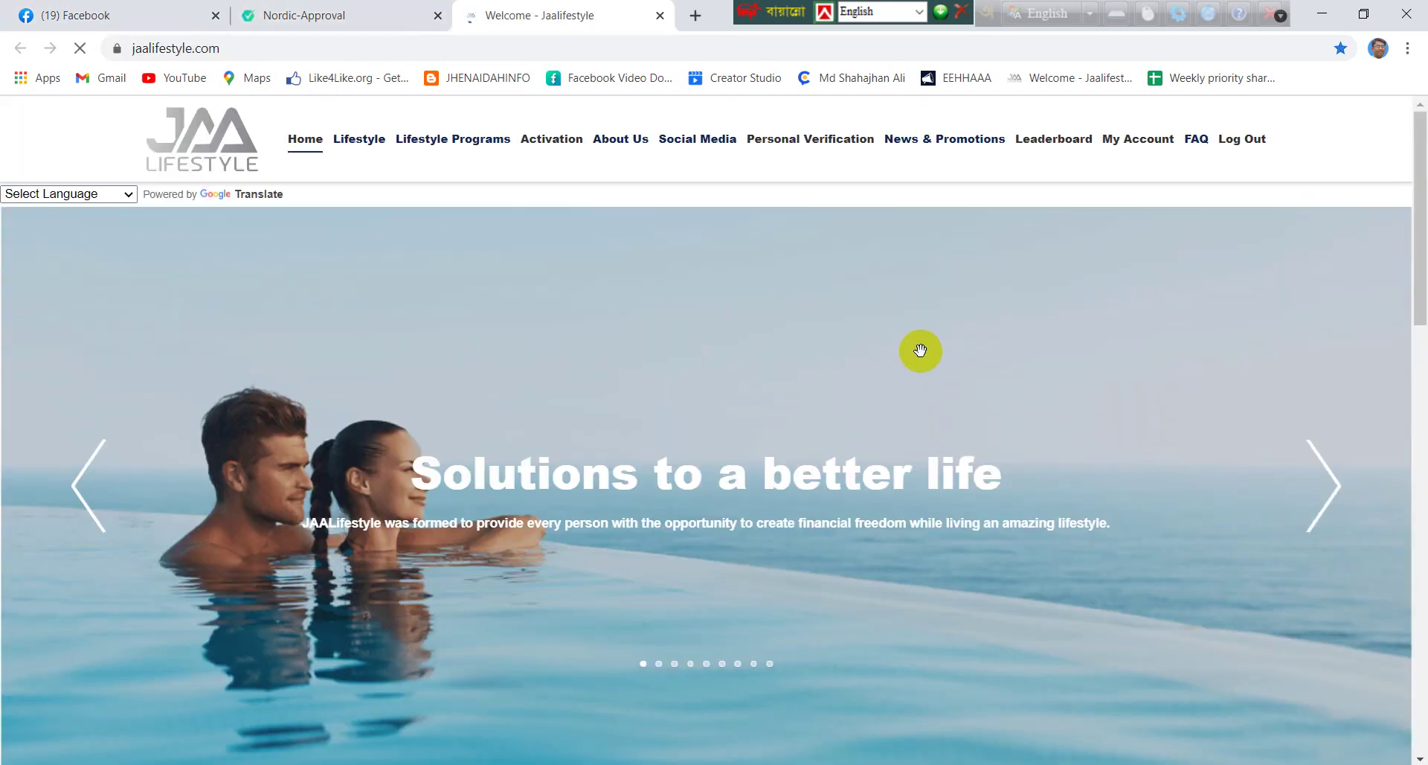
{"action": "scroll", "coordinate": [921, 350], "scroll_direction": "down", "scroll_amount": 5}
Open the JAALifestyle account Overview page
{"action": "scroll", "coordinate": [922, 350], "scroll_direction": "down", "scroll_amount": 4}
{"action": "scroll", "coordinate": [922, 349], "scroll_direction": "up", "scroll_amount": 10}
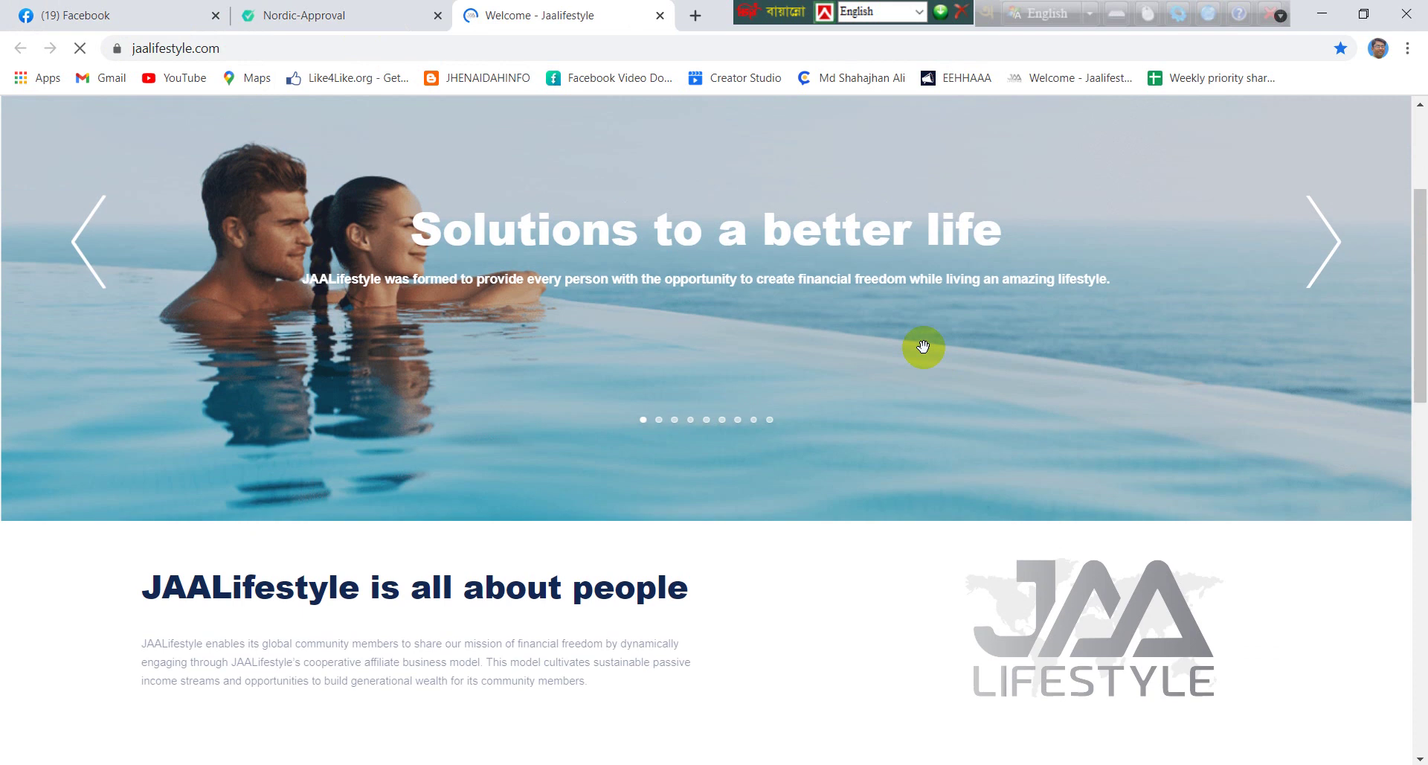
{"action": "mouse_move", "coordinate": [1138, 138]}
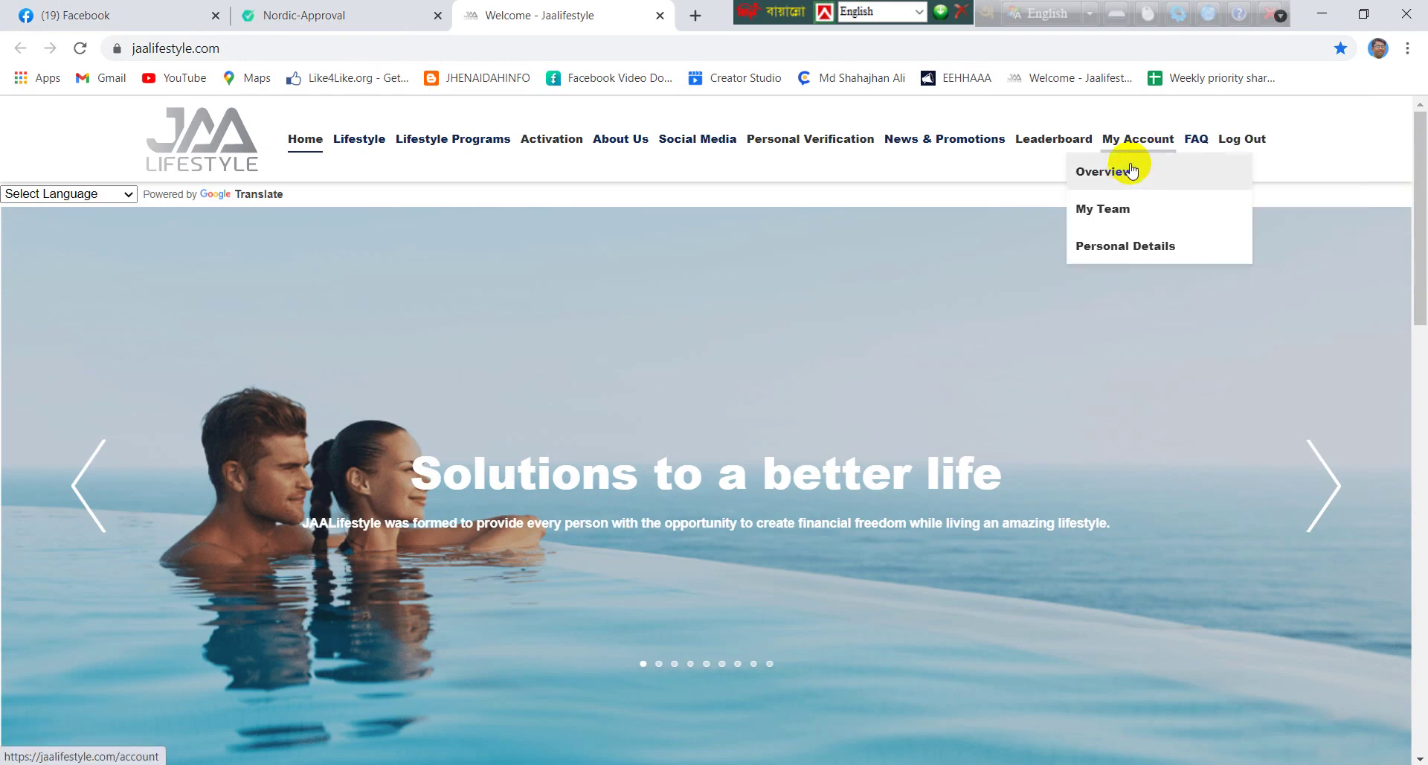
{"action": "left_click", "coordinate": [1129, 172]}
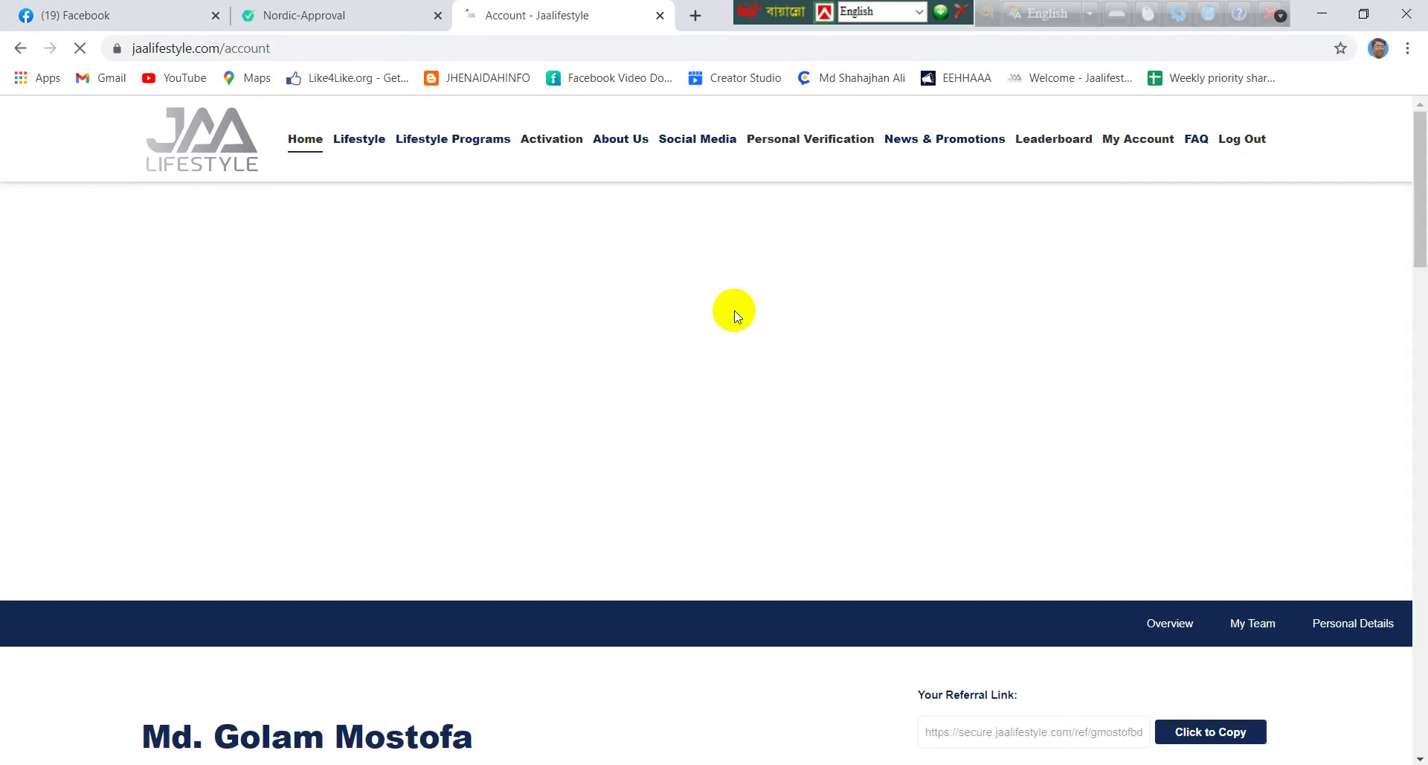
Select the text 'Your personal verification was approved.' in the verification box, then return to Facebook
{"action": "scroll", "coordinate": [733, 312], "scroll_direction": "down", "scroll_amount": 5}
{"action": "scroll", "coordinate": [734, 312], "scroll_direction": "down", "scroll_amount": 4}
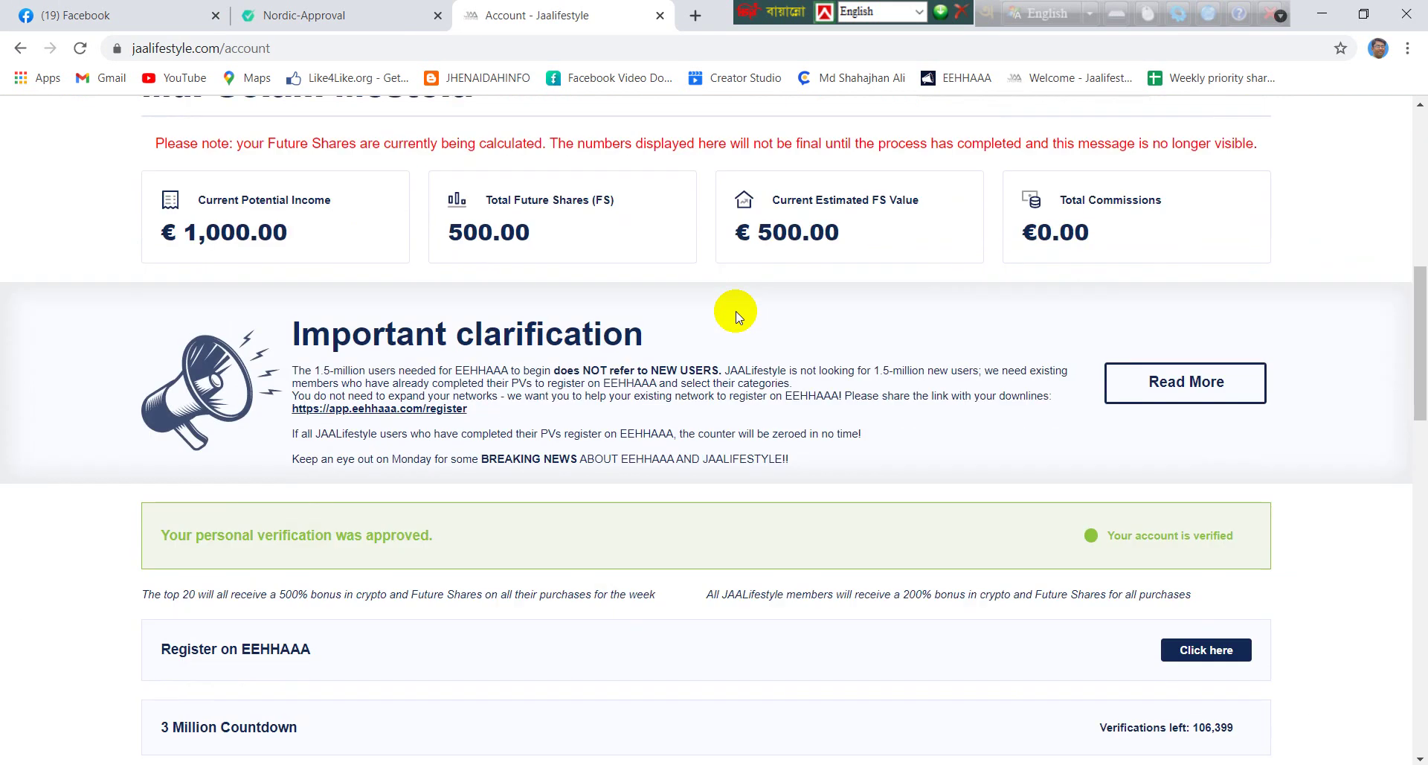
{"action": "left_click_drag", "start_coordinate": [168, 536], "coordinate": [463, 550]}
{"action": "left_click", "coordinate": [466, 540]}
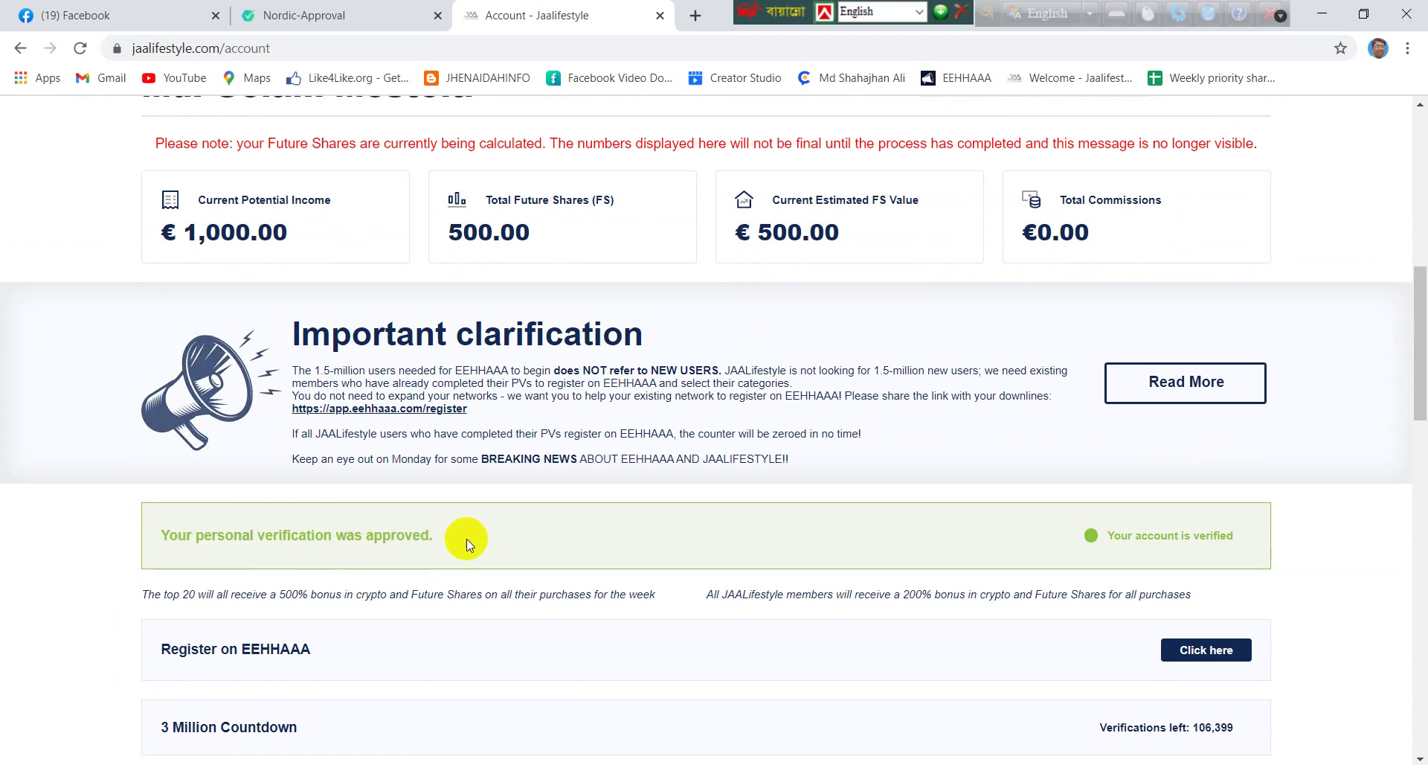
{"action": "left_click_drag", "start_coordinate": [160, 536], "coordinate": [452, 554]}
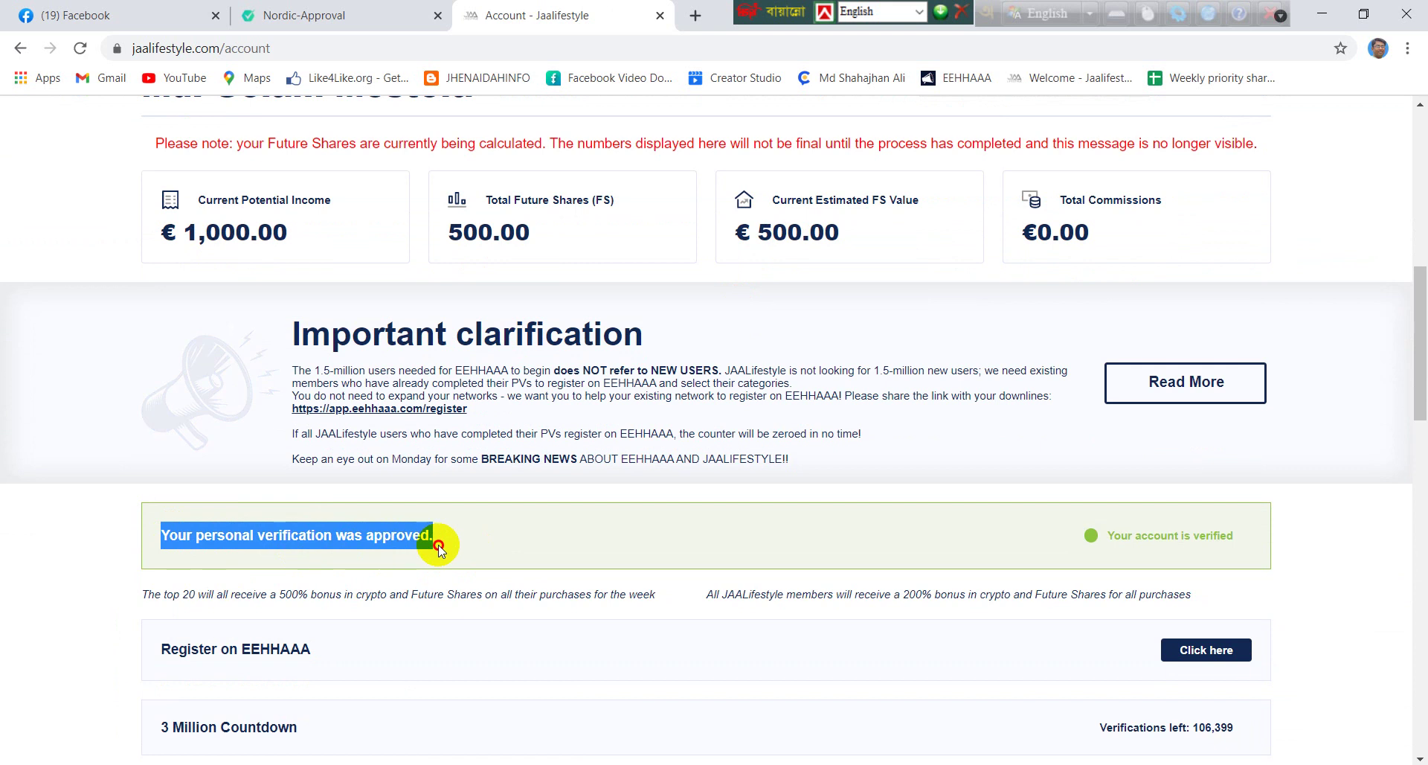
{"action": "scroll", "coordinate": [461, 551], "scroll_direction": "up", "scroll_amount": 2}
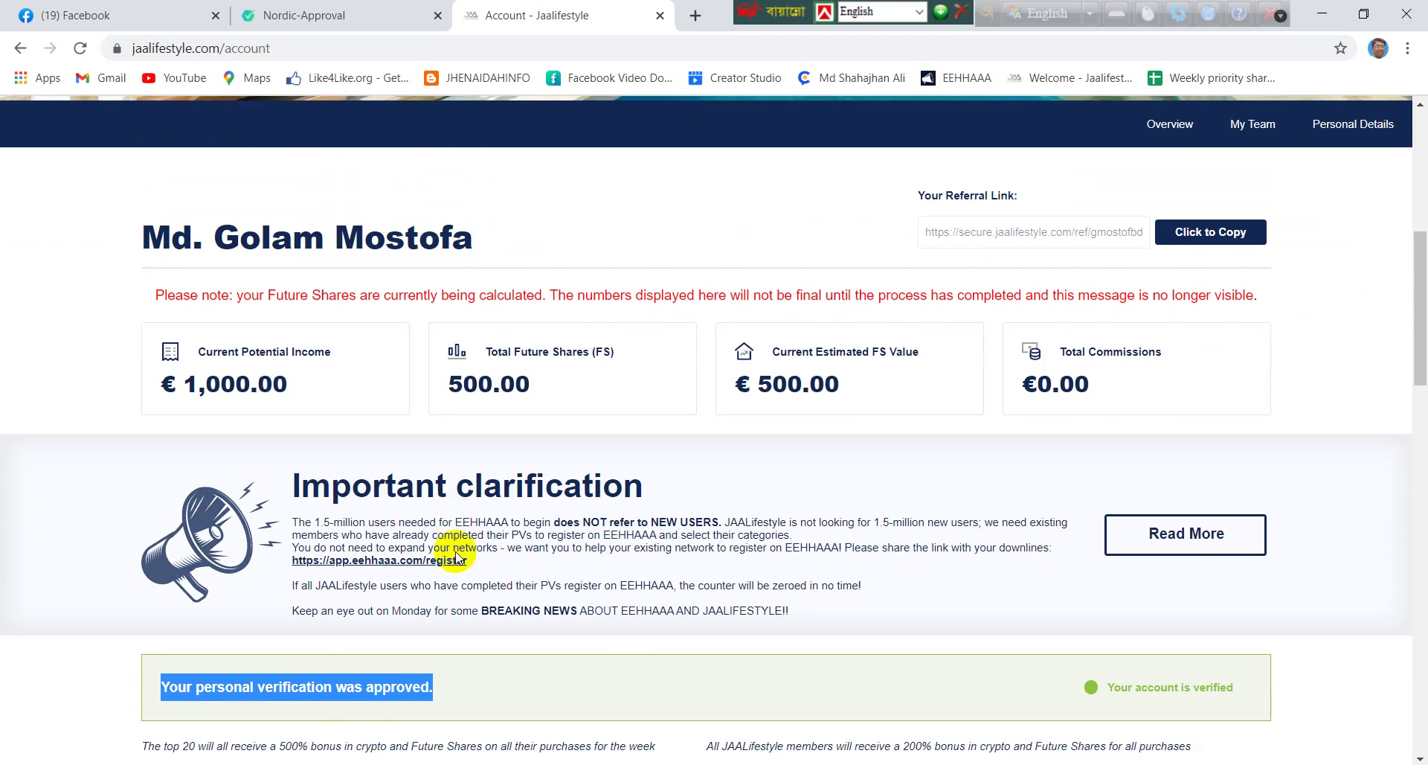
{"action": "scroll", "coordinate": [491, 558], "scroll_direction": "down", "scroll_amount": 1}
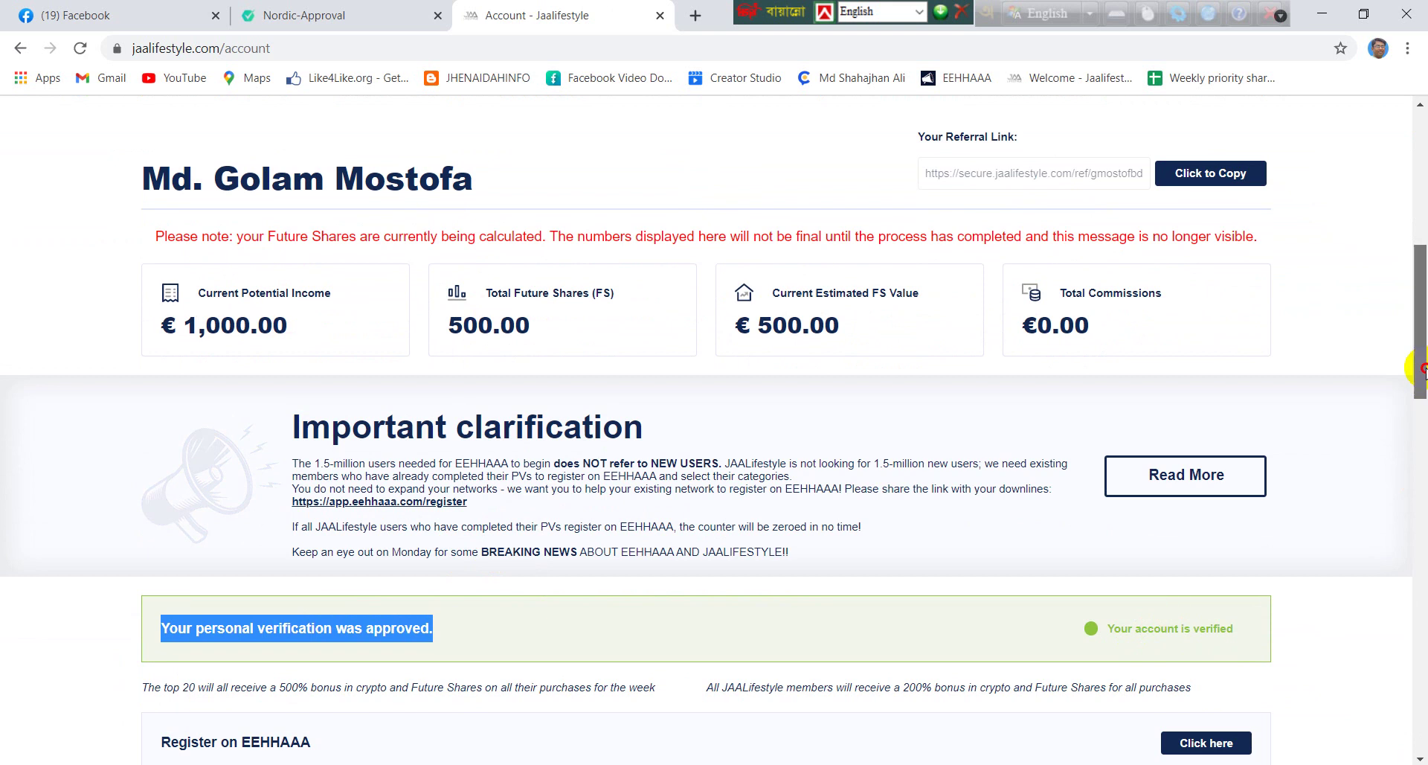
{"action": "left_click_drag", "start_coordinate": [1422, 371], "coordinate": [1424, 381]}
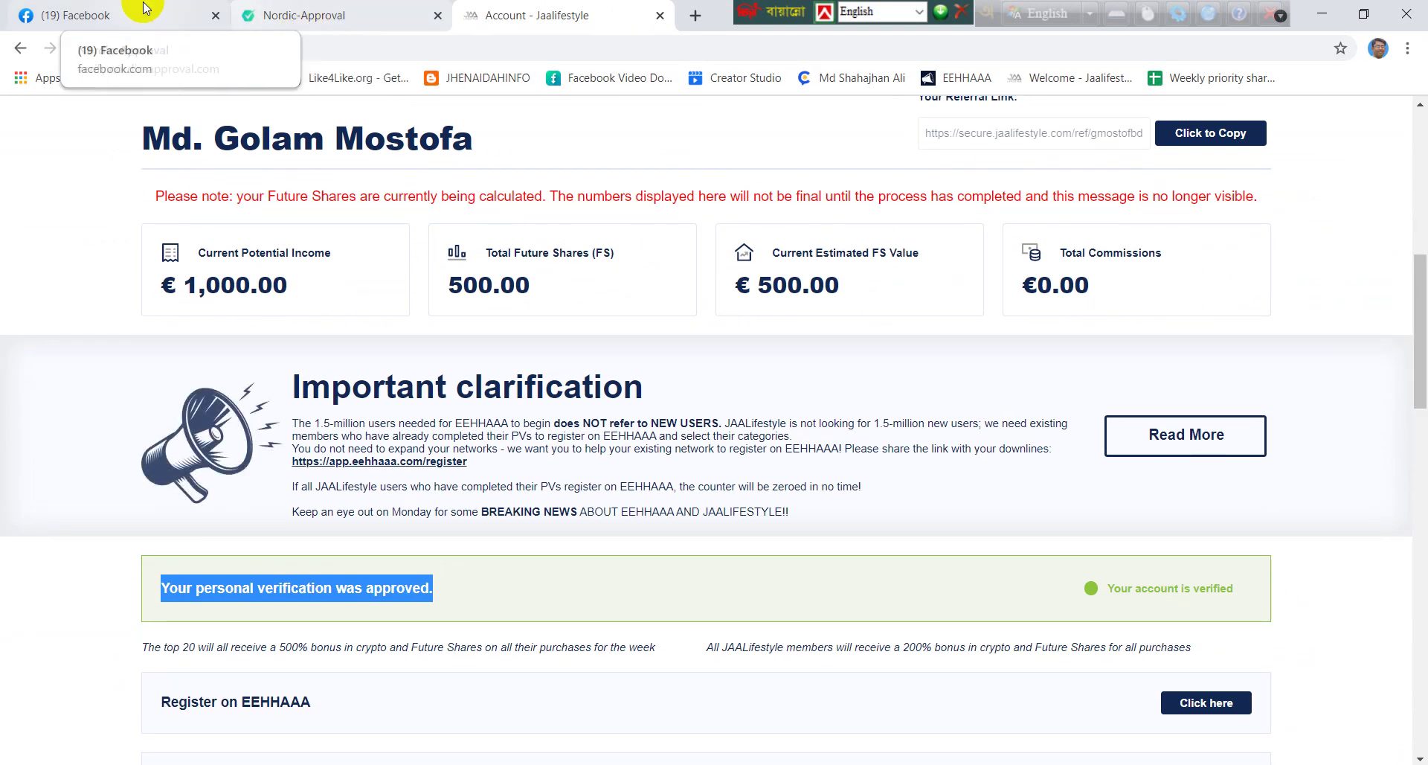
{"action": "left_click", "coordinate": [75, 15]}
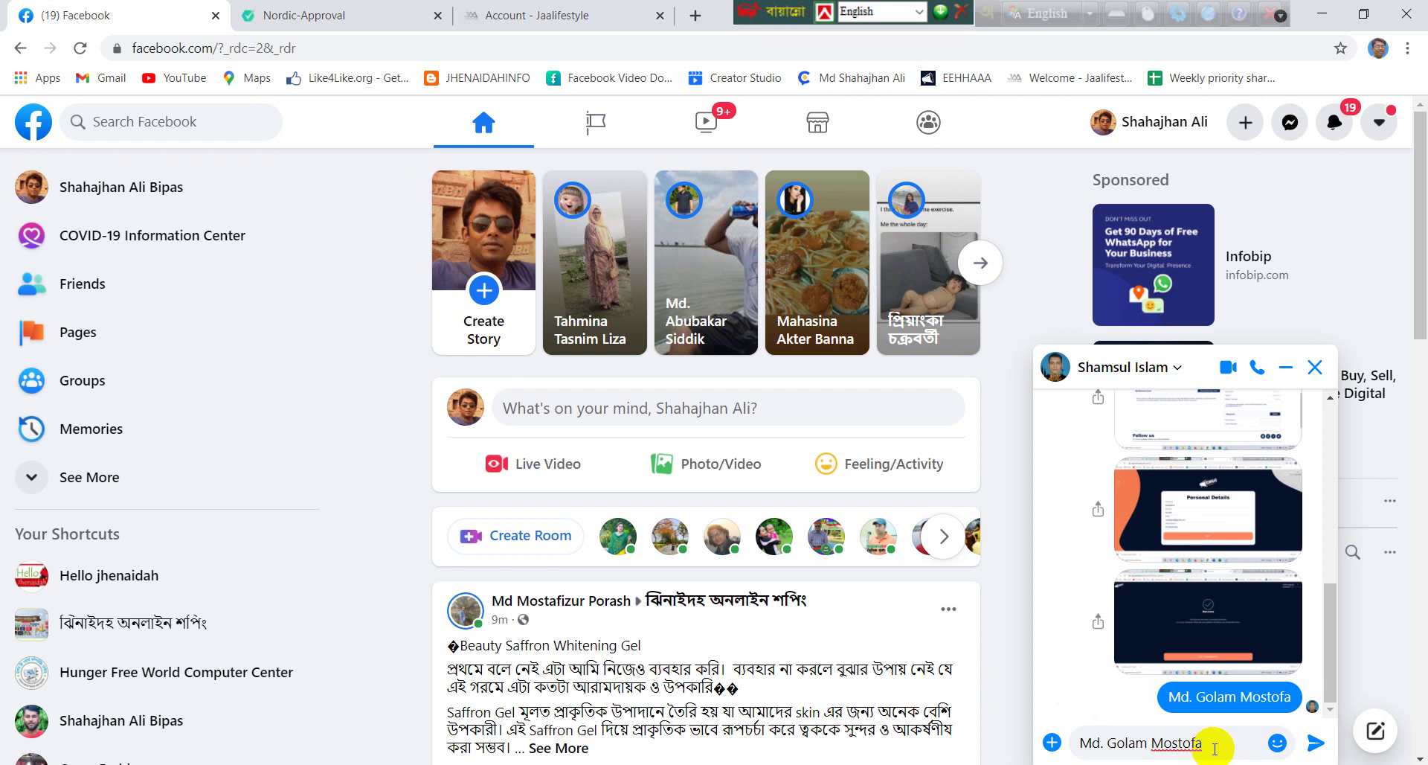
Send the member's full name again in Messenger and close the Nordic-Approval verification tab
{"action": "key", "text": "Return"}
{"action": "key", "text": "ctrl+v"}
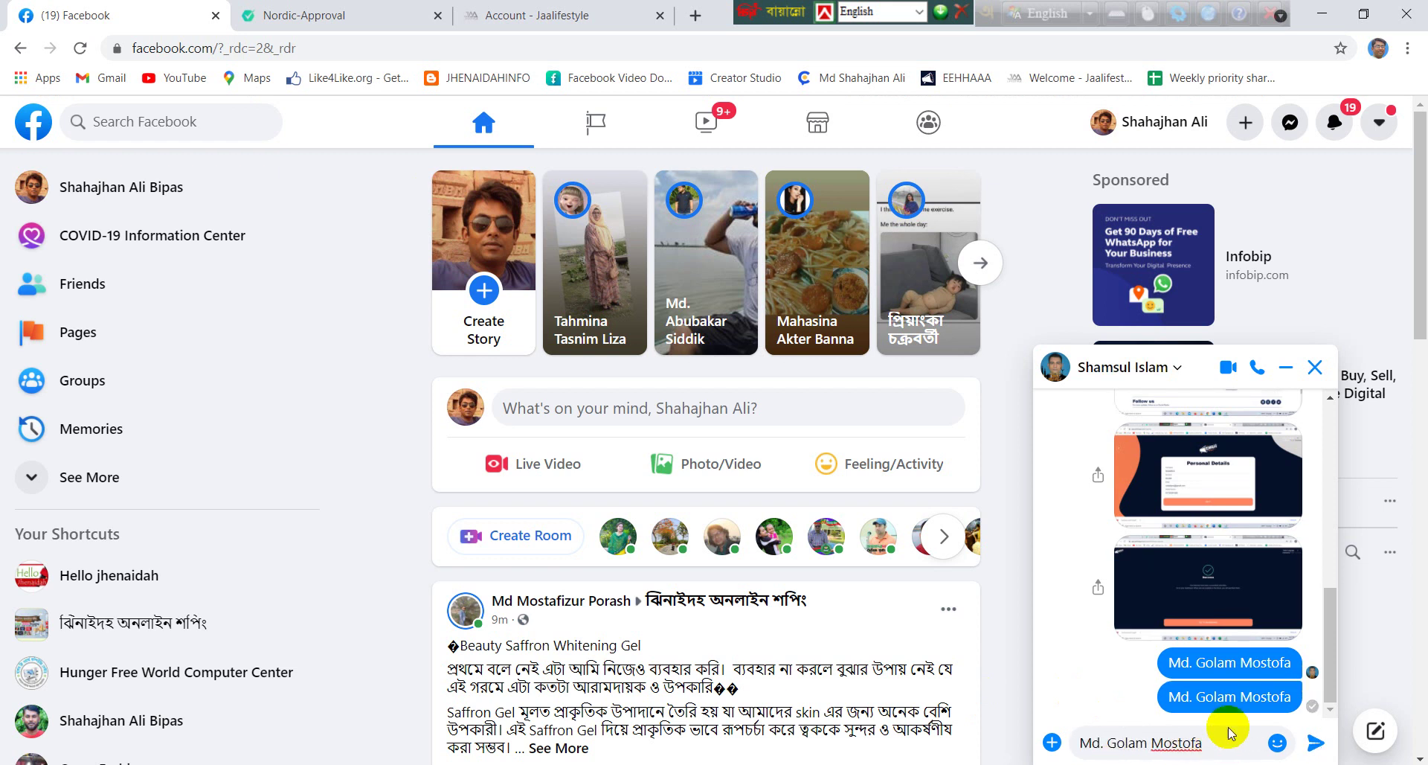
{"action": "left_click", "coordinate": [399, 7]}
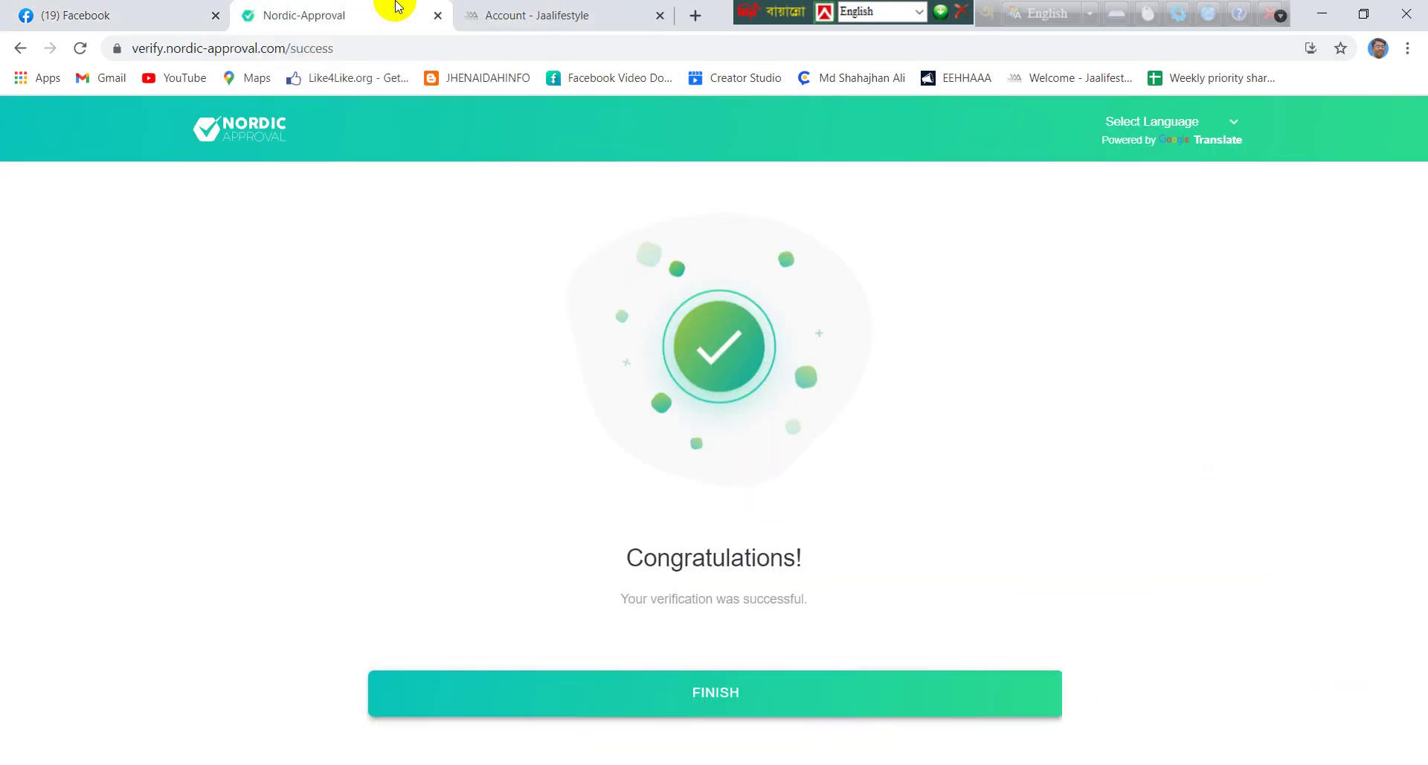
{"action": "left_click", "coordinate": [438, 14]}
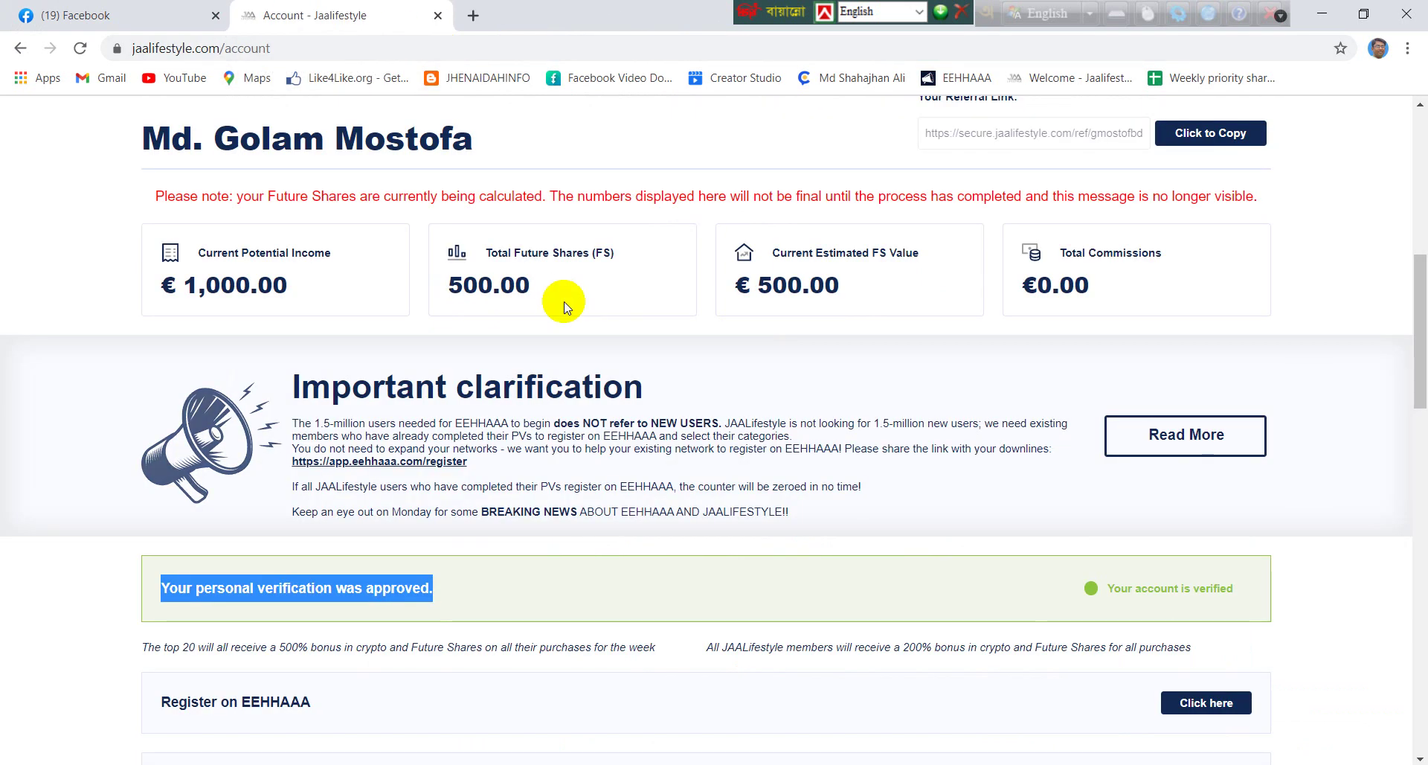
Start the EEHHAAA registration from the account page's 'Register on EEHHAAA' section
{"action": "scroll", "coordinate": [563, 306], "scroll_direction": "down", "scroll_amount": 5}
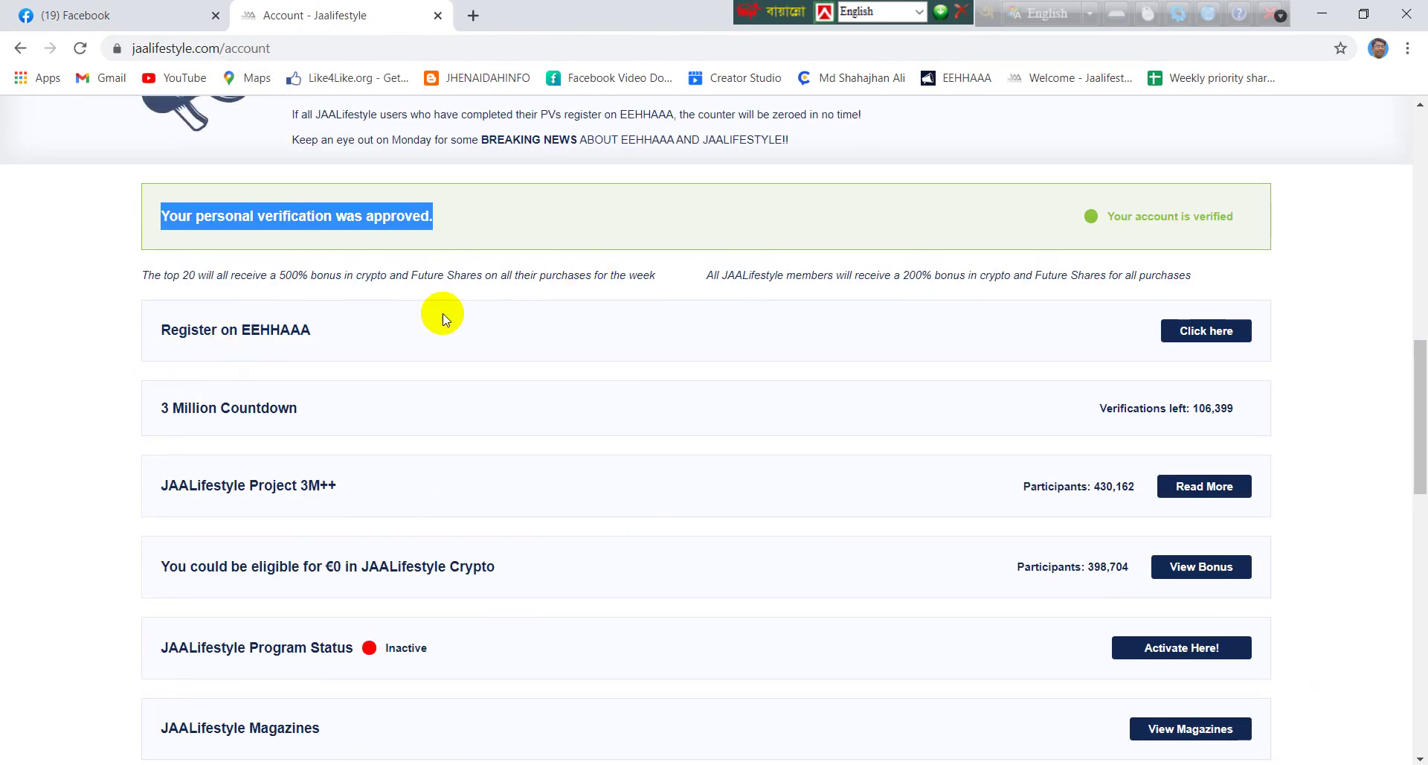
{"action": "scroll", "coordinate": [450, 317], "scroll_direction": "up", "scroll_amount": 1}
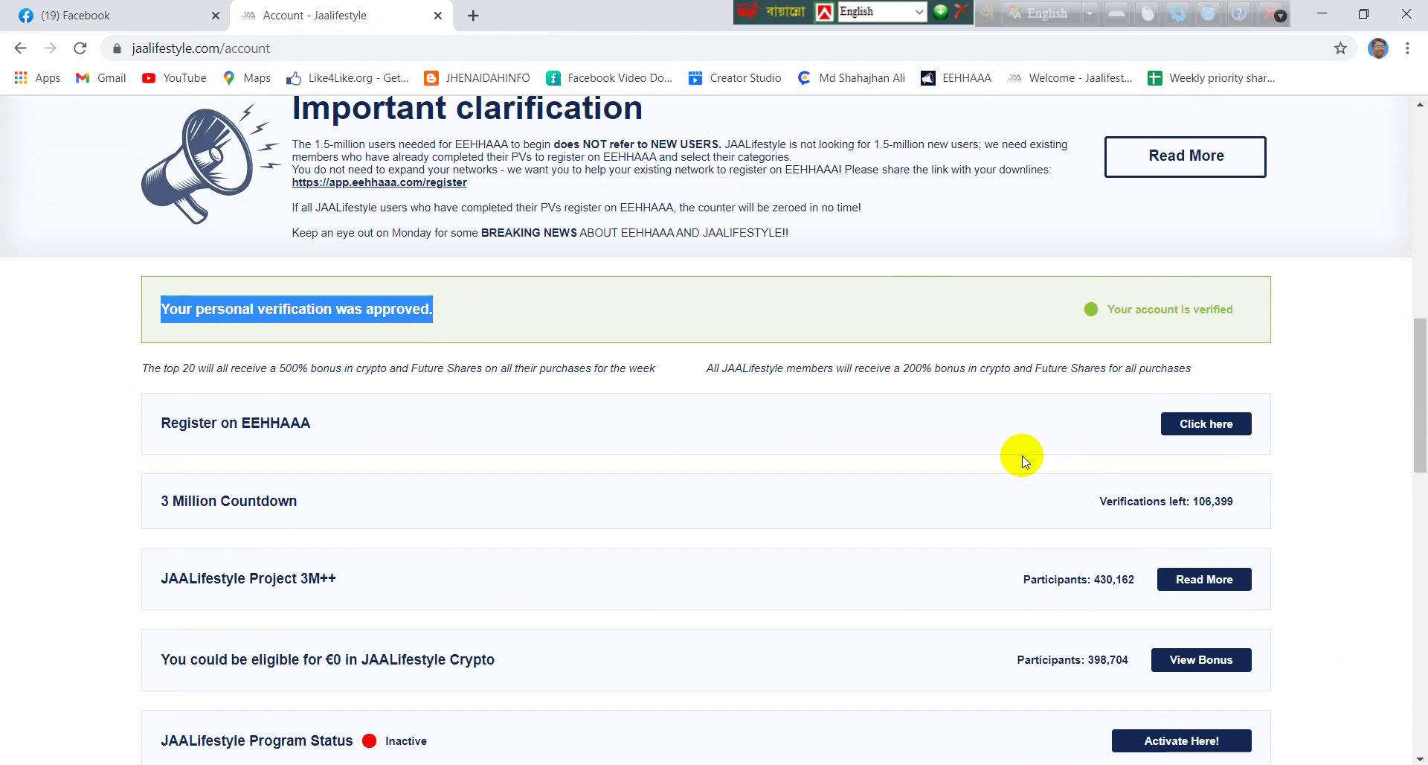
{"action": "scroll", "coordinate": [695, 334], "scroll_direction": "up", "scroll_amount": 7}
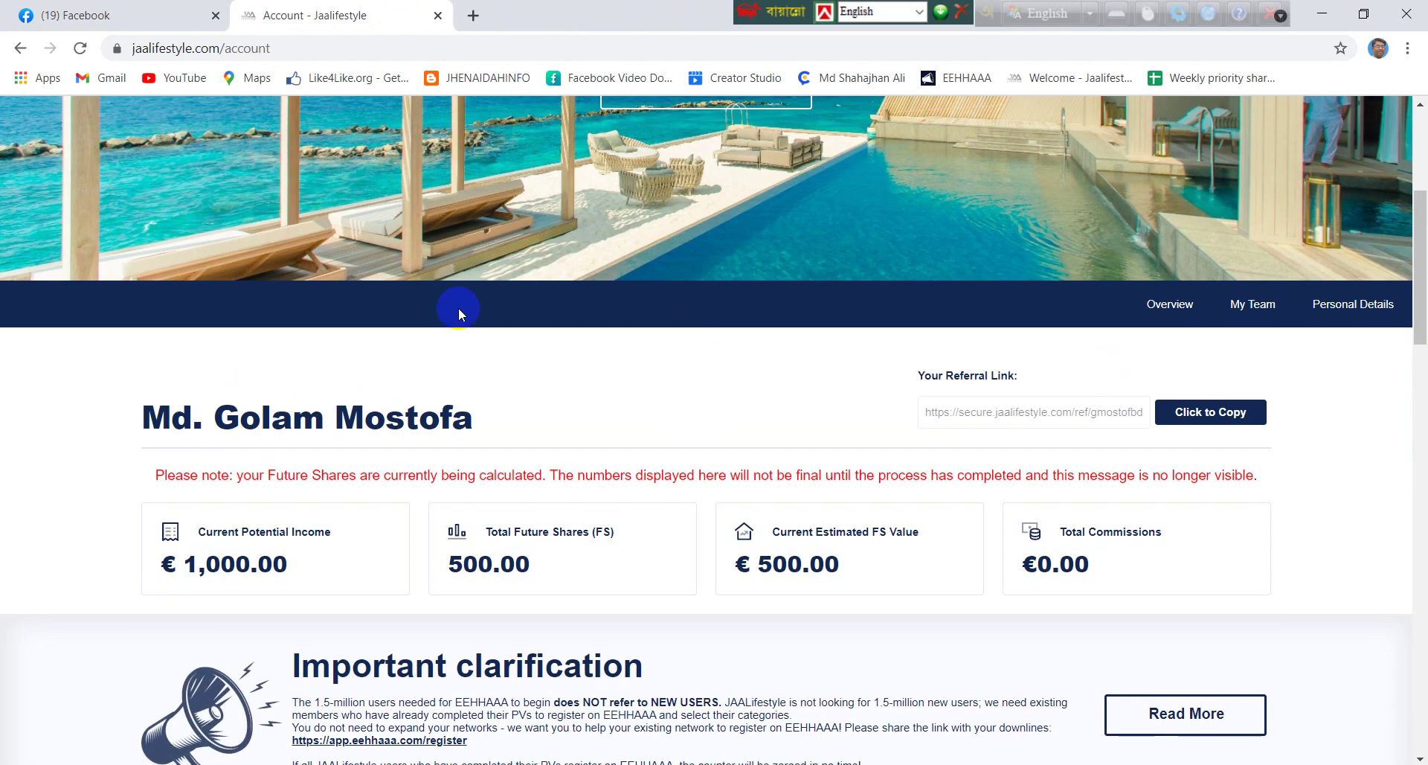
{"action": "scroll", "coordinate": [466, 360], "scroll_direction": "down", "scroll_amount": 2}
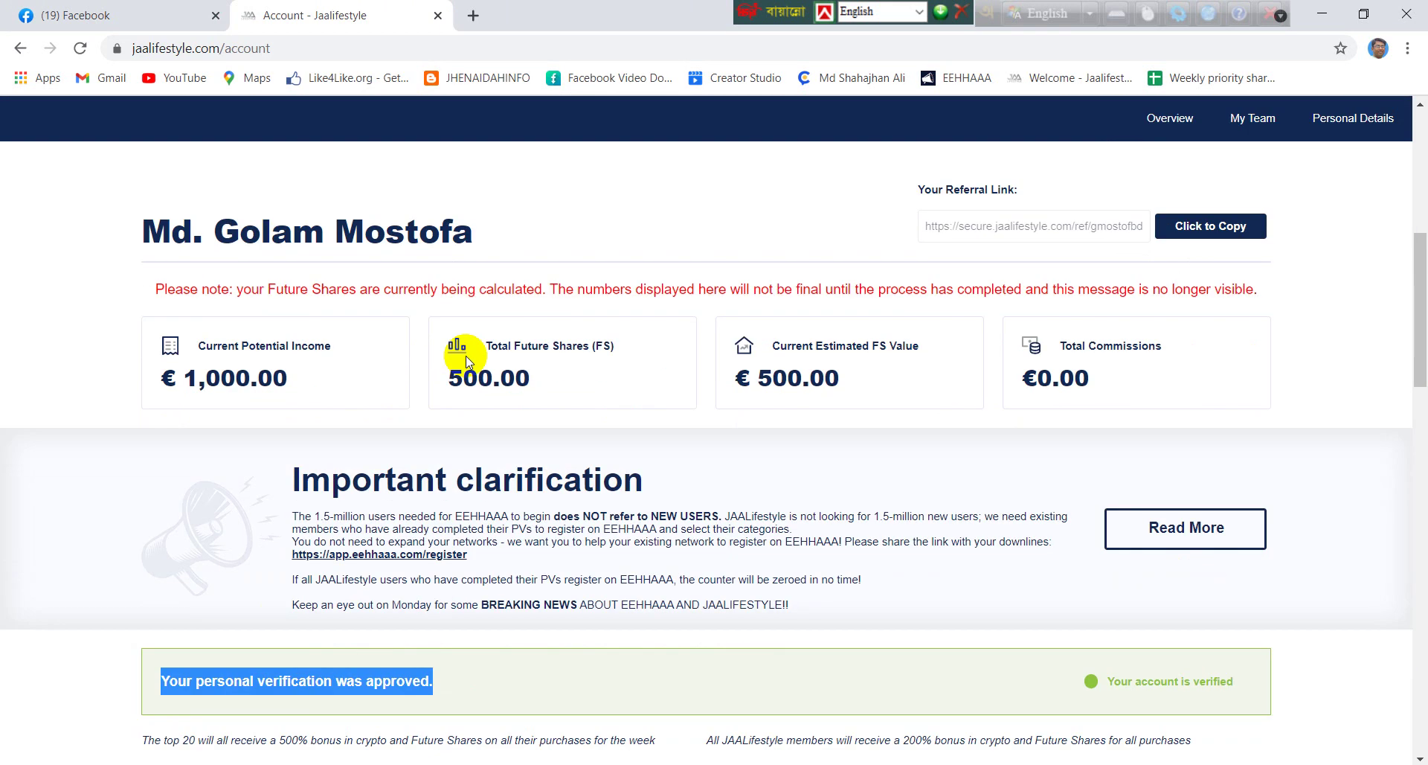
{"action": "scroll", "coordinate": [466, 360], "scroll_direction": "down", "scroll_amount": 5}
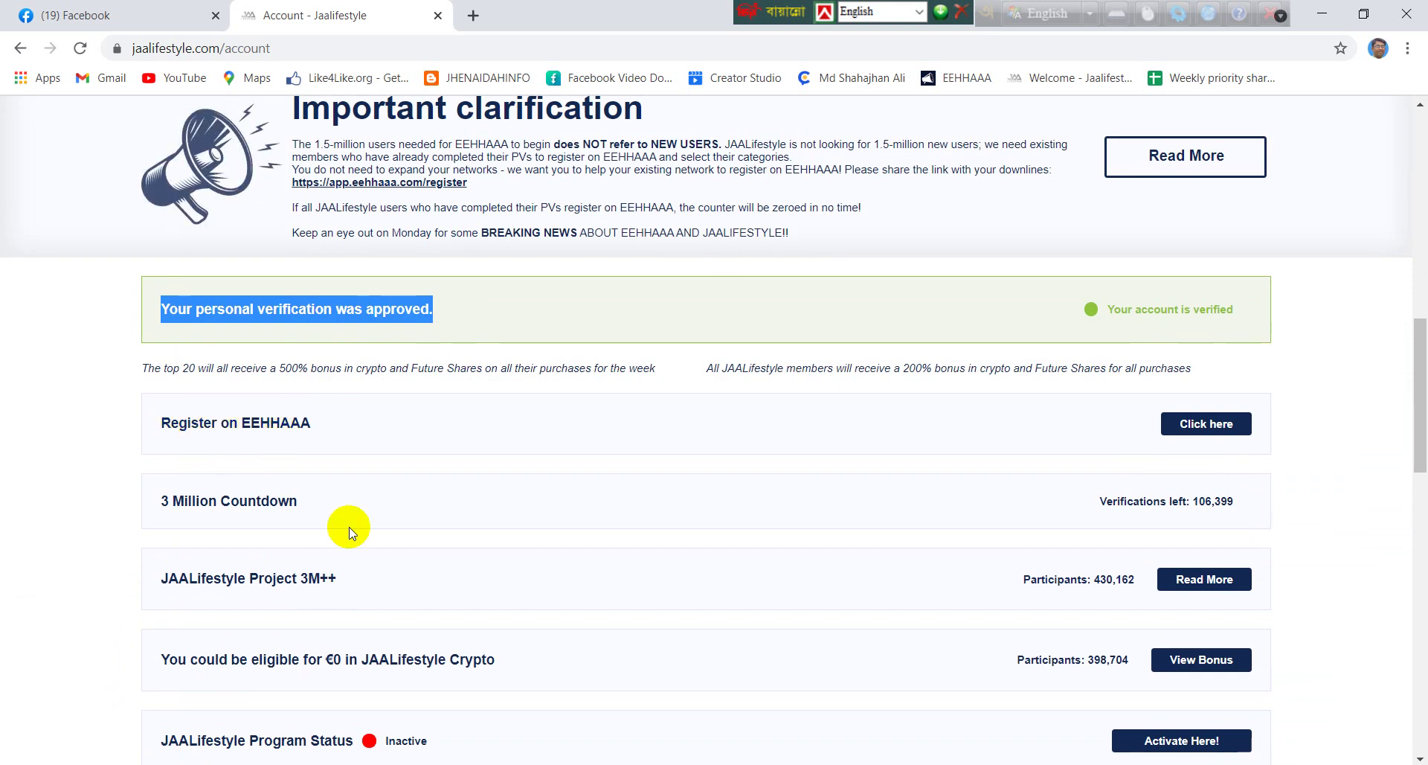
{"action": "left_click", "coordinate": [1183, 429]}
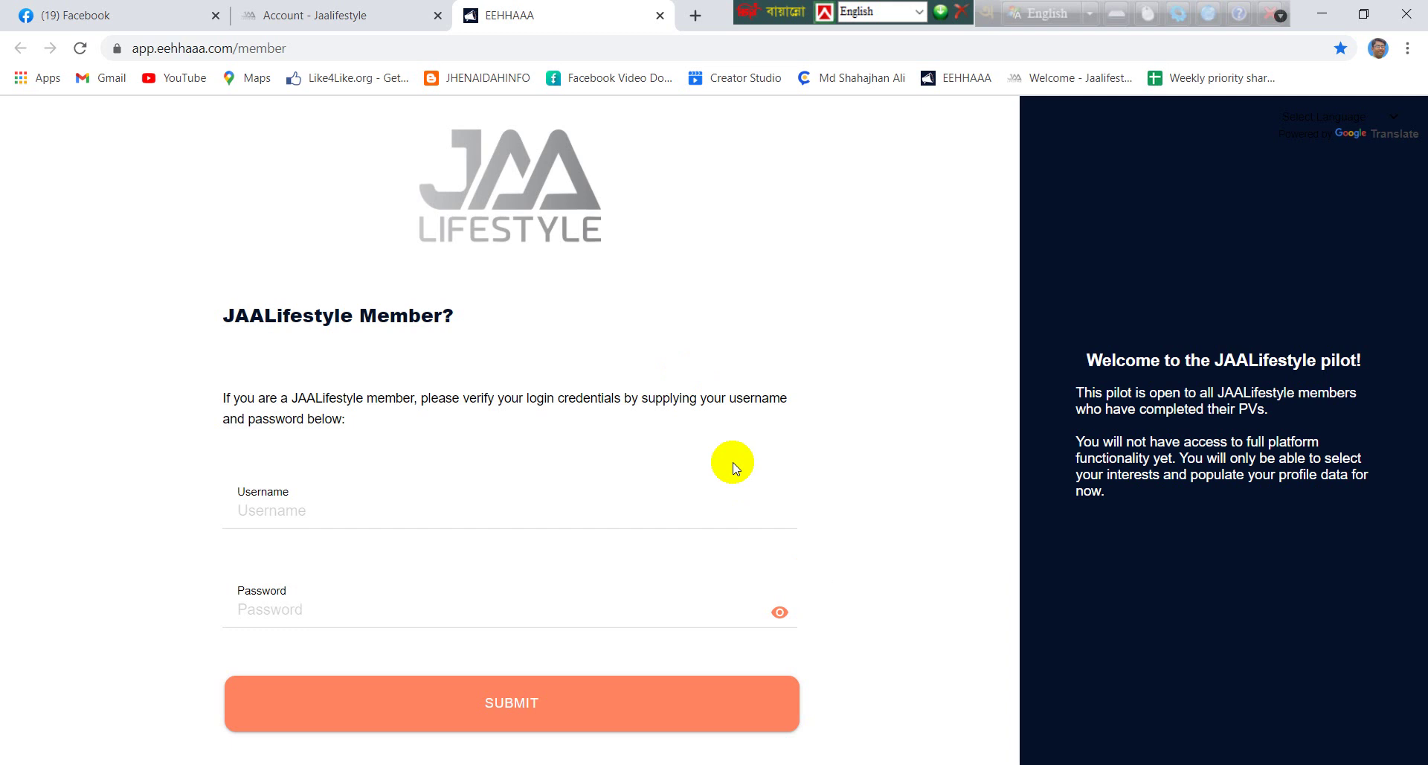
Bring the Notepad login notes over the EEHHAAA sign-in page and select the saved username
{"action": "left_click", "coordinate": [387, 14]}
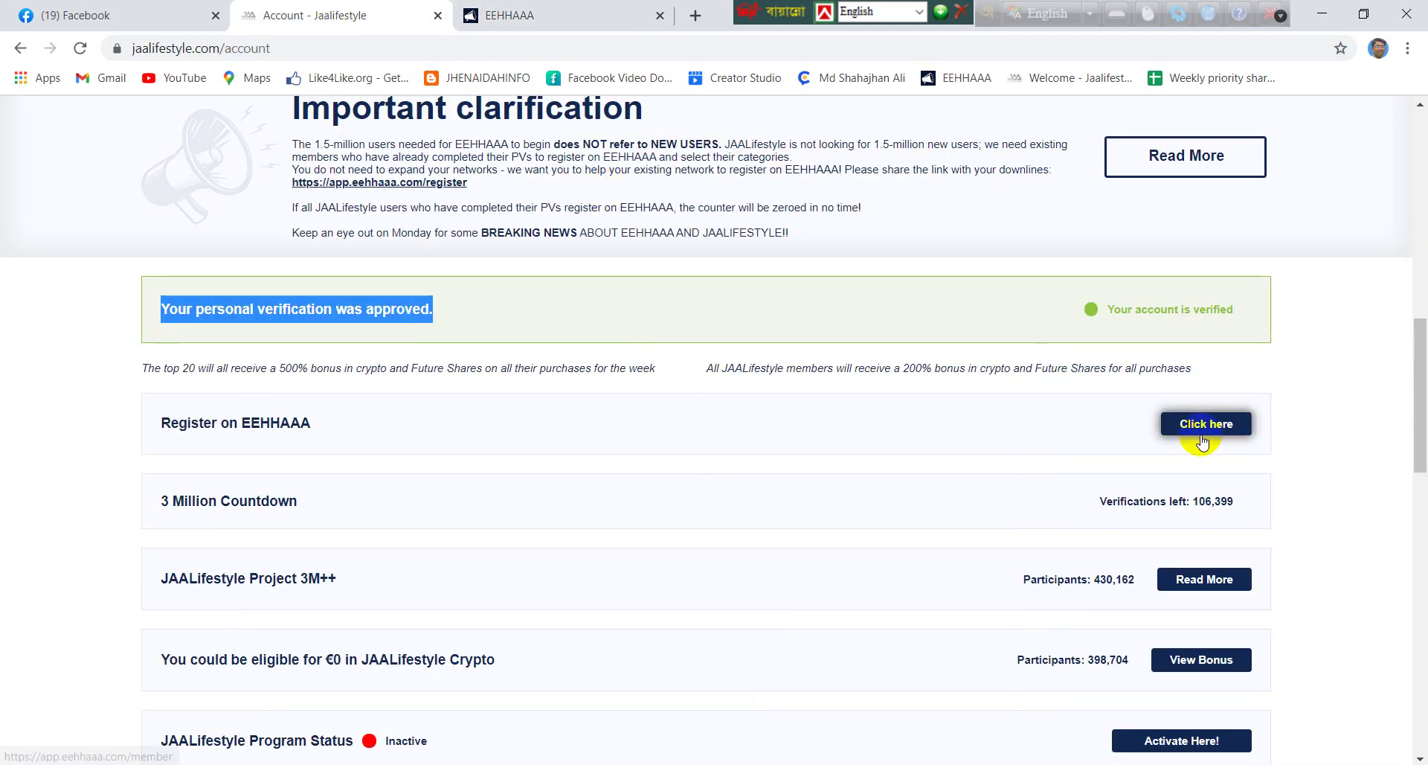
{"action": "left_click", "coordinate": [620, 12]}
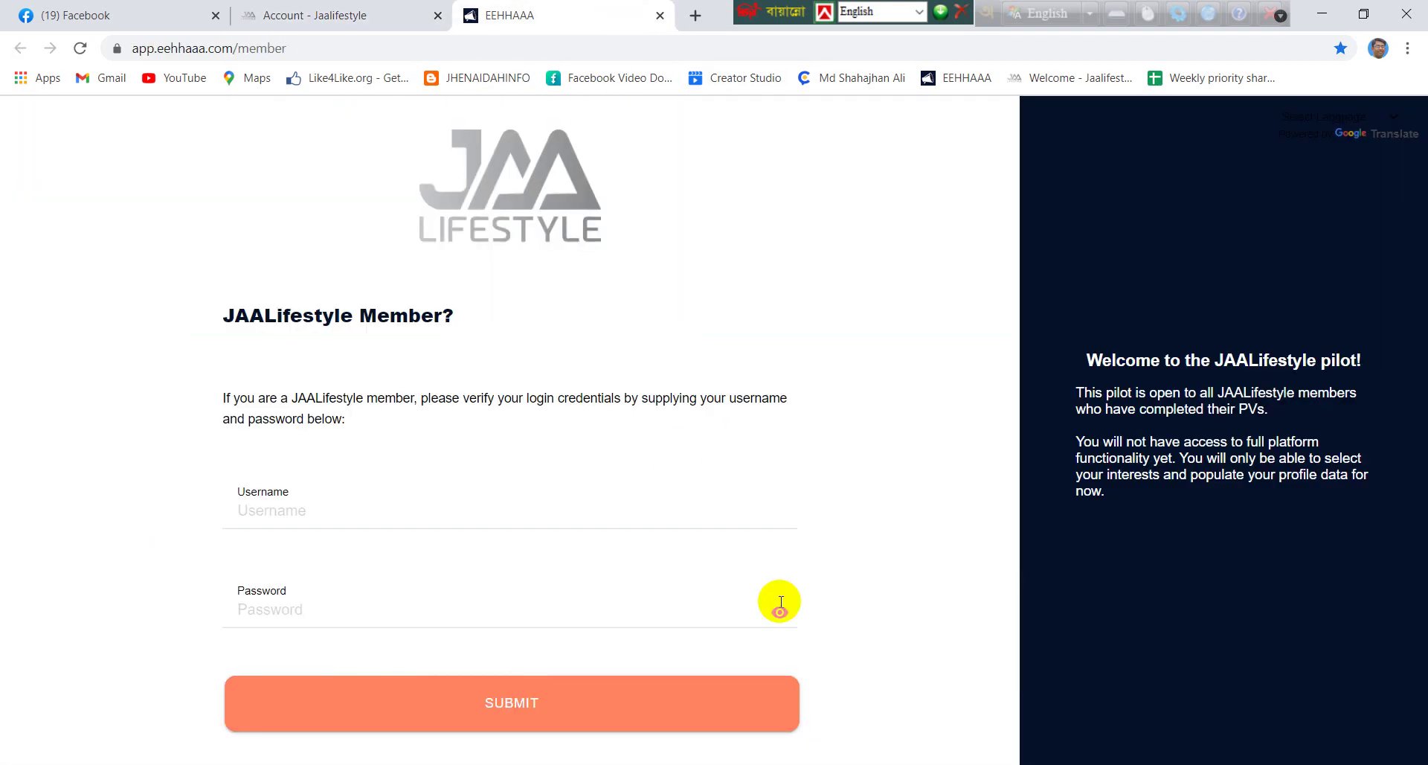
{"action": "key", "text": "alt+Tab"}
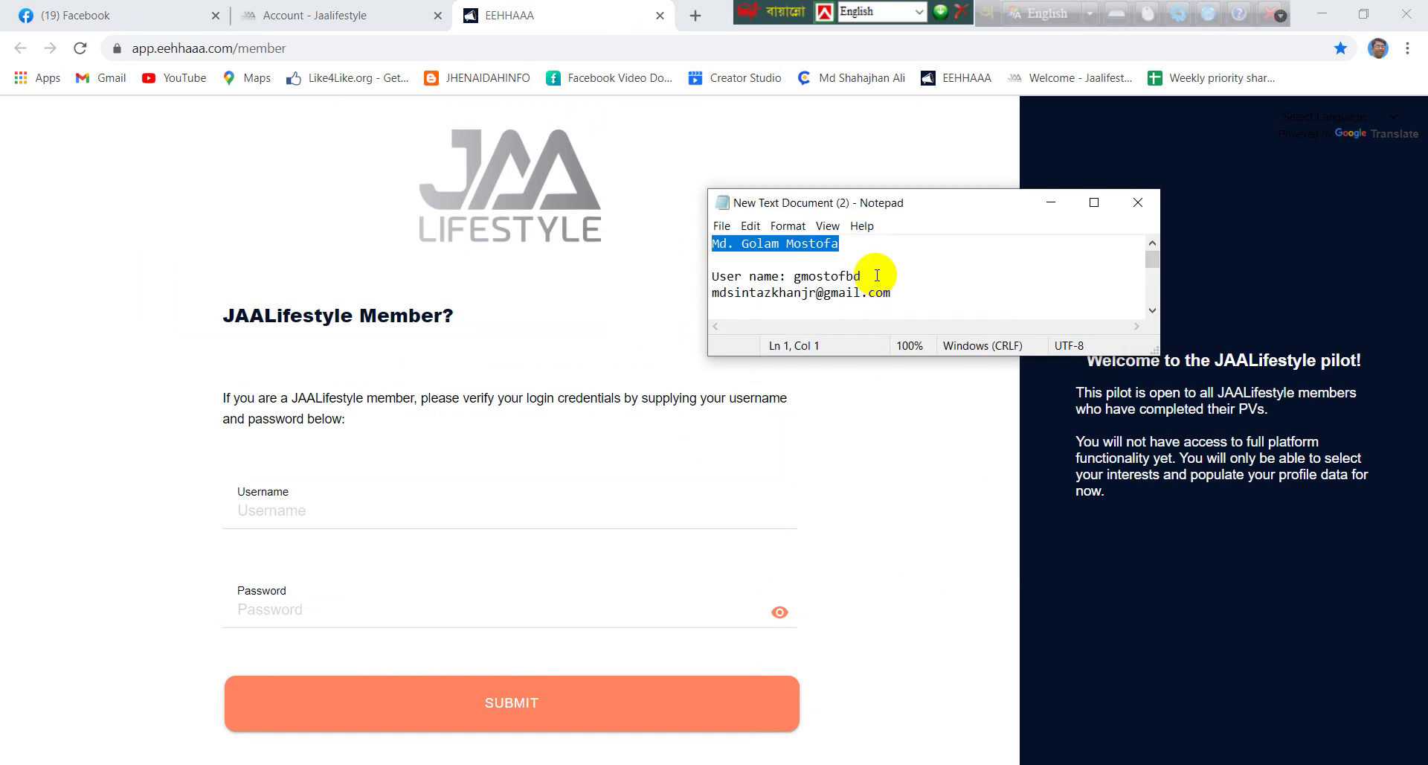
{"action": "scroll", "coordinate": [867, 271], "scroll_direction": "down", "scroll_amount": 1}
{"action": "scroll", "coordinate": [877, 275], "scroll_direction": "up", "scroll_amount": 1}
{"action": "left_click_drag", "start_coordinate": [861, 276], "coordinate": [793, 275]}
{"action": "key", "text": "ctrl+c"}
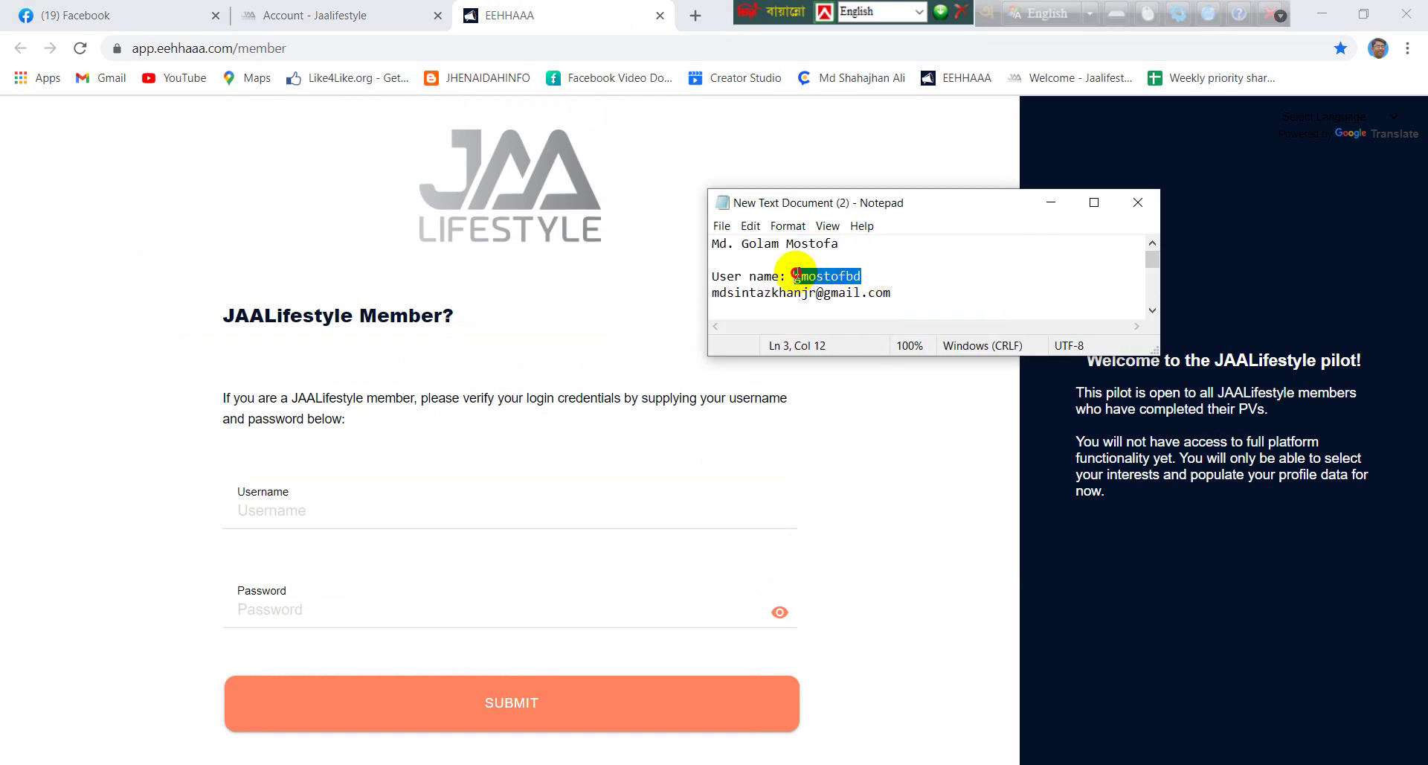
Sign in to EEHHAAA with the pasted JAALifestyle username and the account password
{"action": "left_click", "coordinate": [462, 502]}
{"action": "key", "text": "ctrl+v"}
{"action": "left_click", "coordinate": [380, 620]}
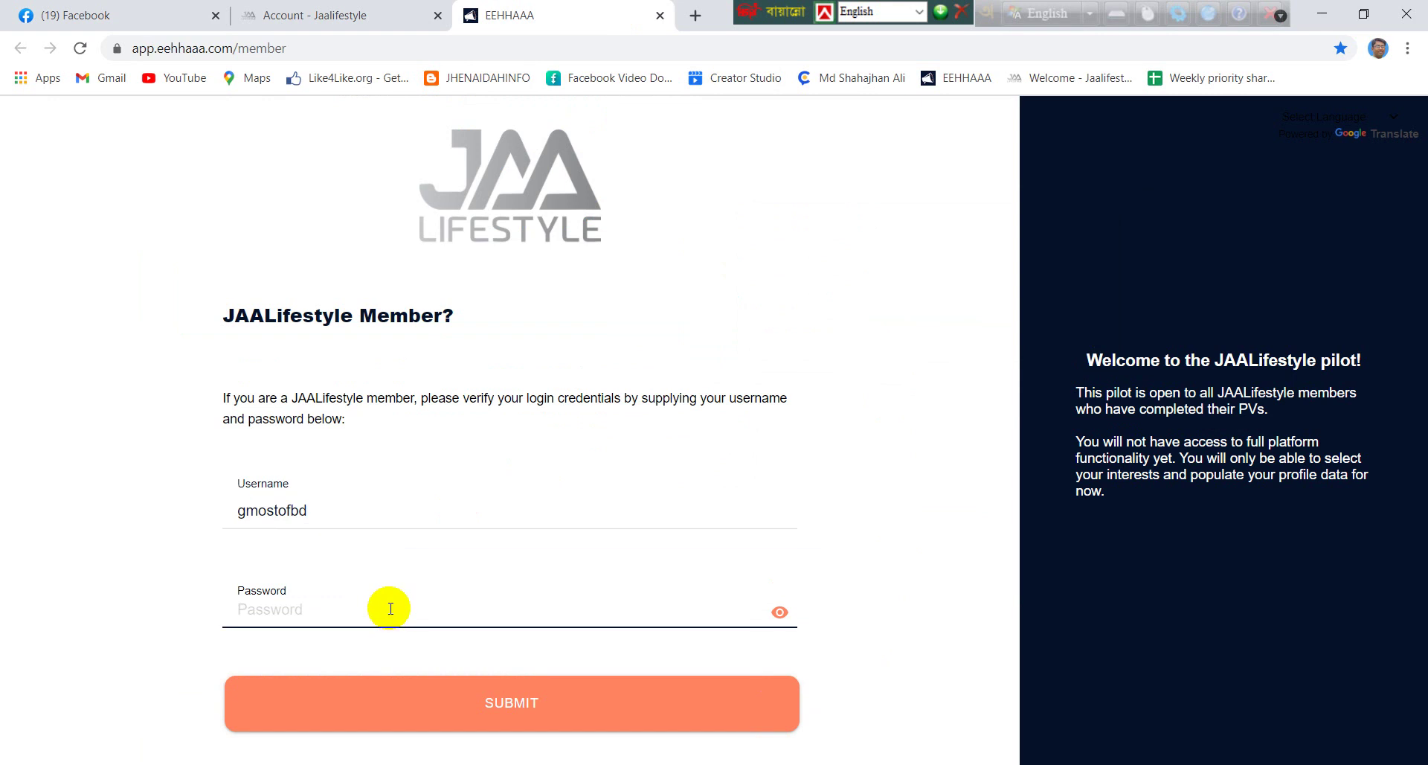
{"action": "type", "text": "1"}
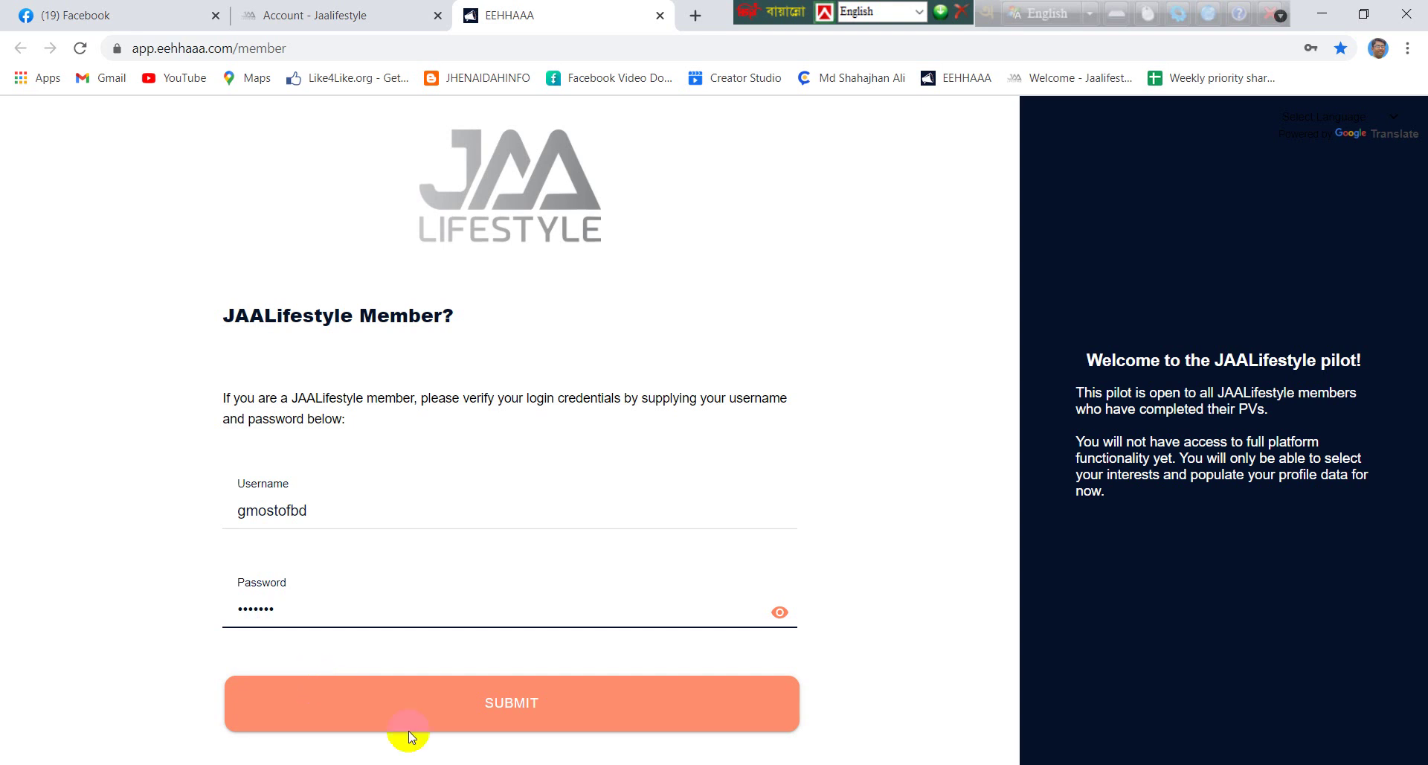
{"action": "left_click", "coordinate": [468, 718]}
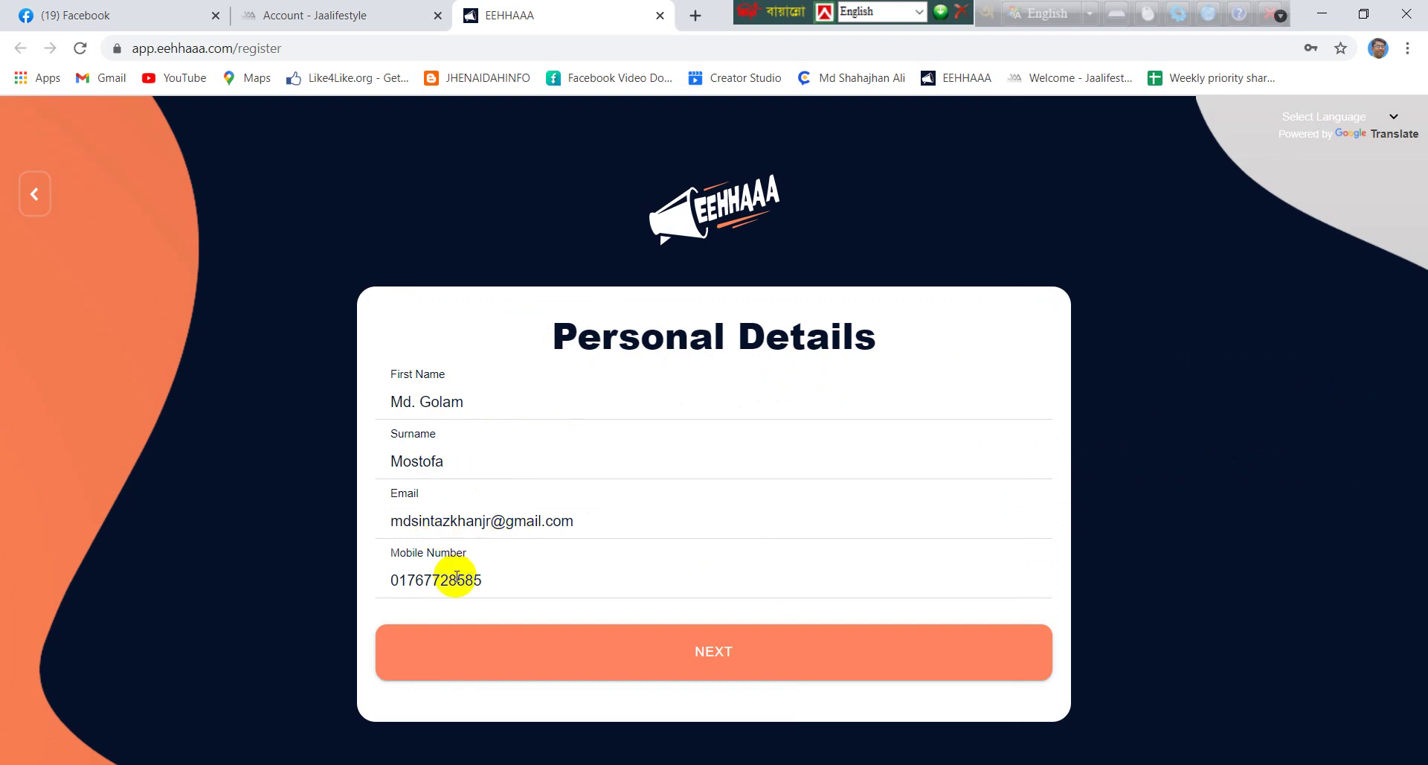
Confirm the prefilled personal details and minimize Chrome to reach the desktop
{"action": "left_click", "coordinate": [747, 667]}
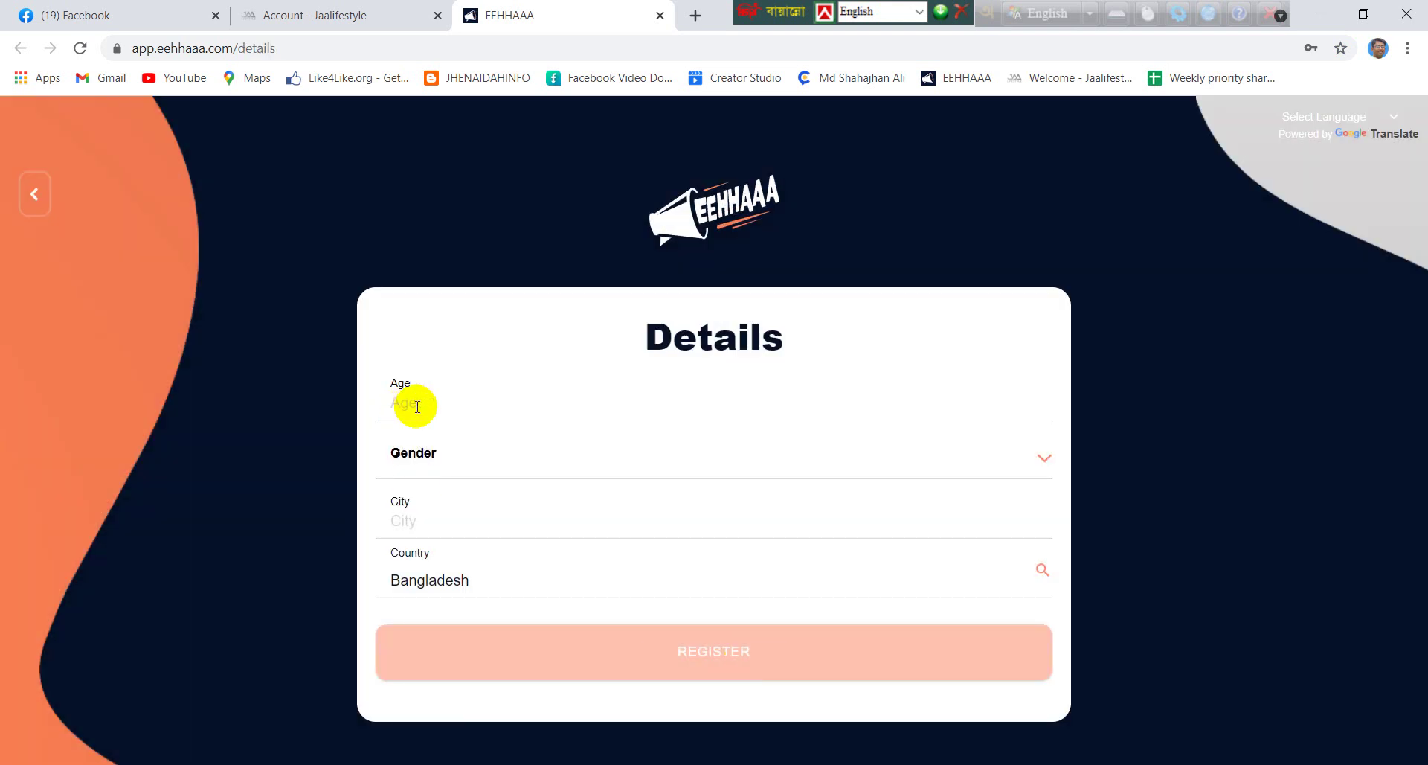
{"action": "left_click", "coordinate": [1323, 15]}
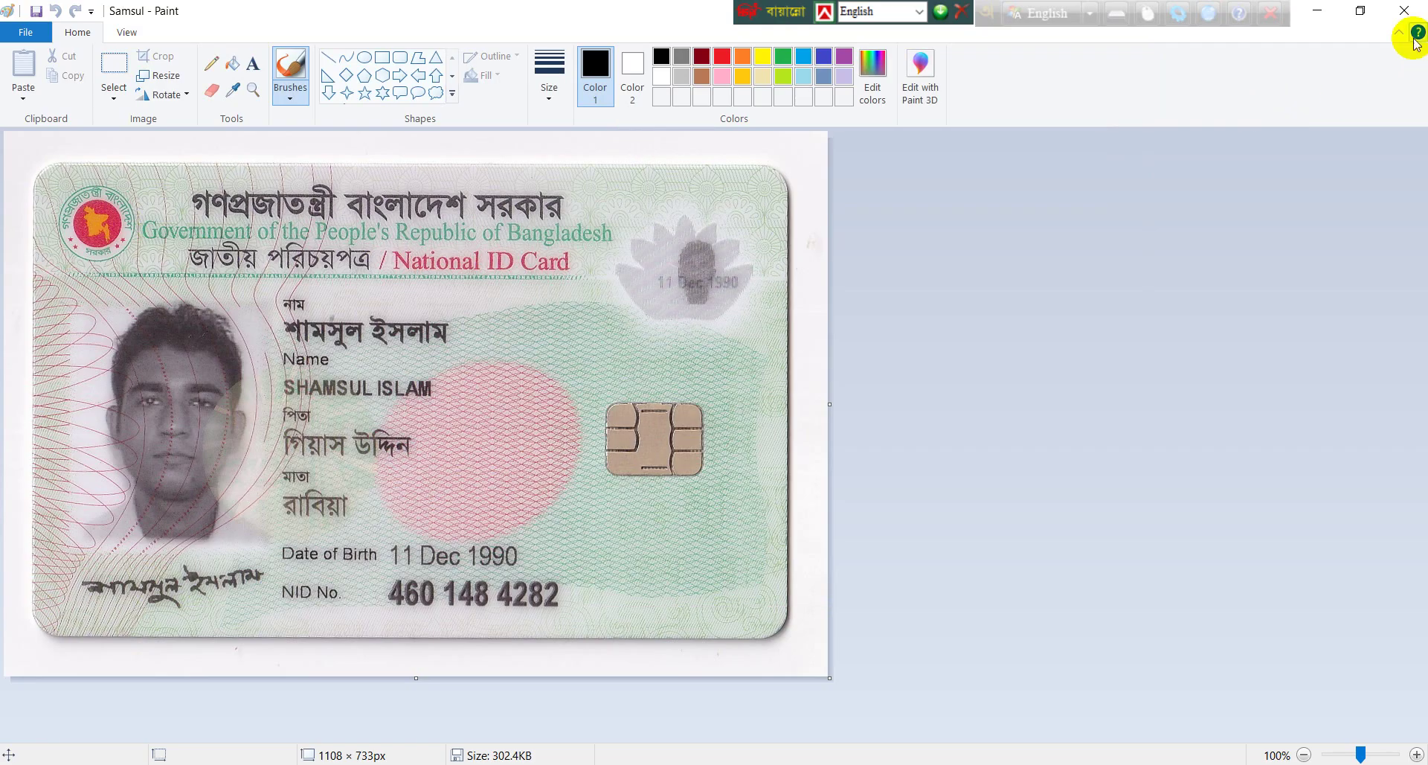
Close the wrong ID card image, open the member's own ID card image, then close Paint
{"action": "left_click", "coordinate": [1408, 8]}
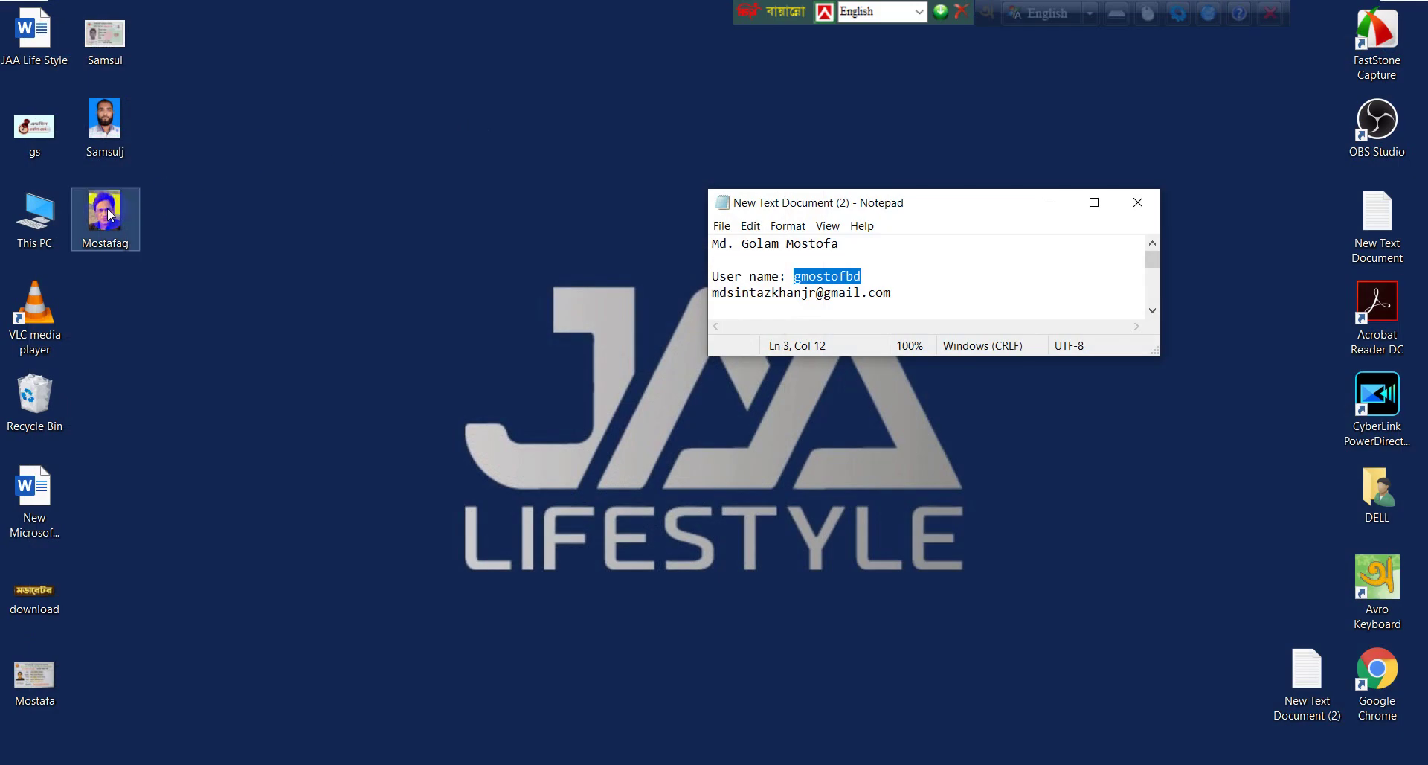
{"action": "double_click", "coordinate": [35, 675]}
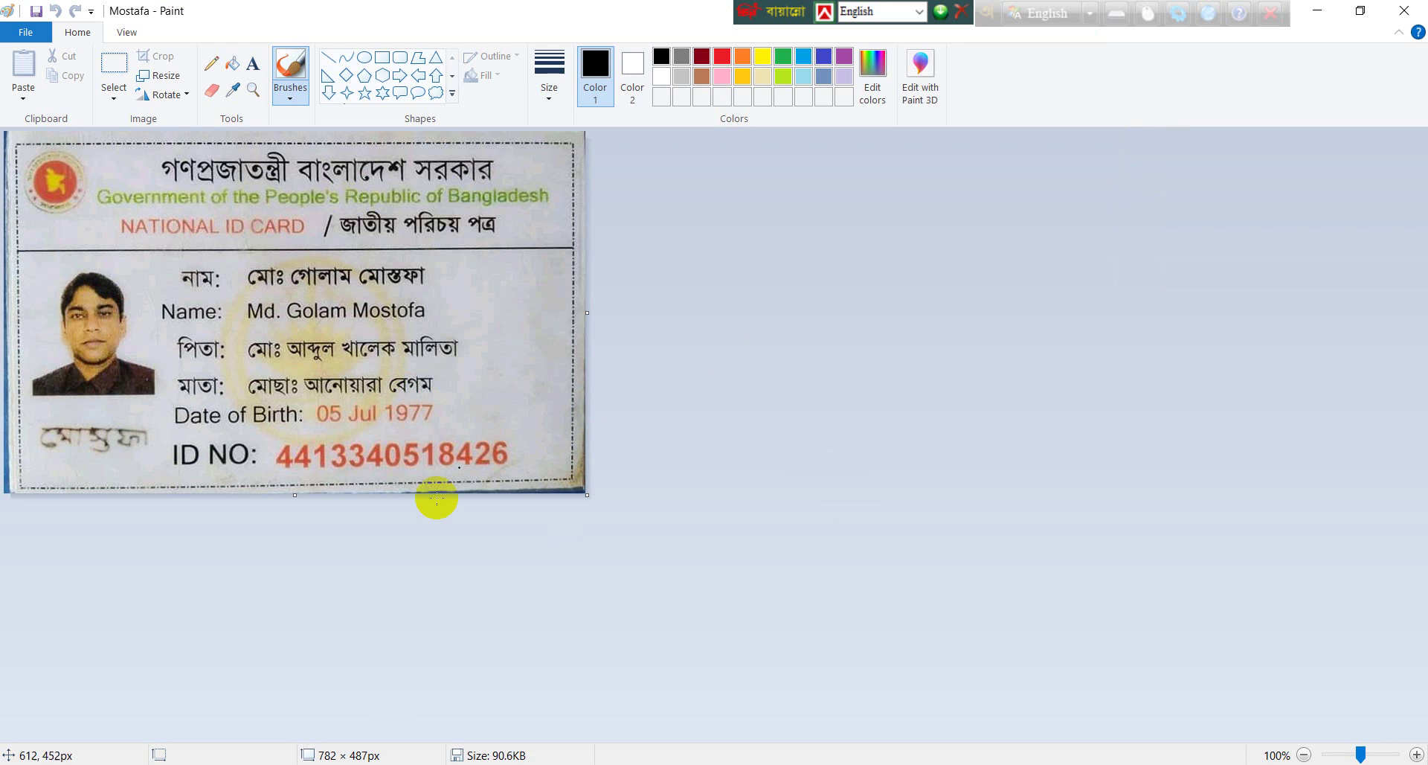
{"action": "left_click", "coordinate": [1404, 15]}
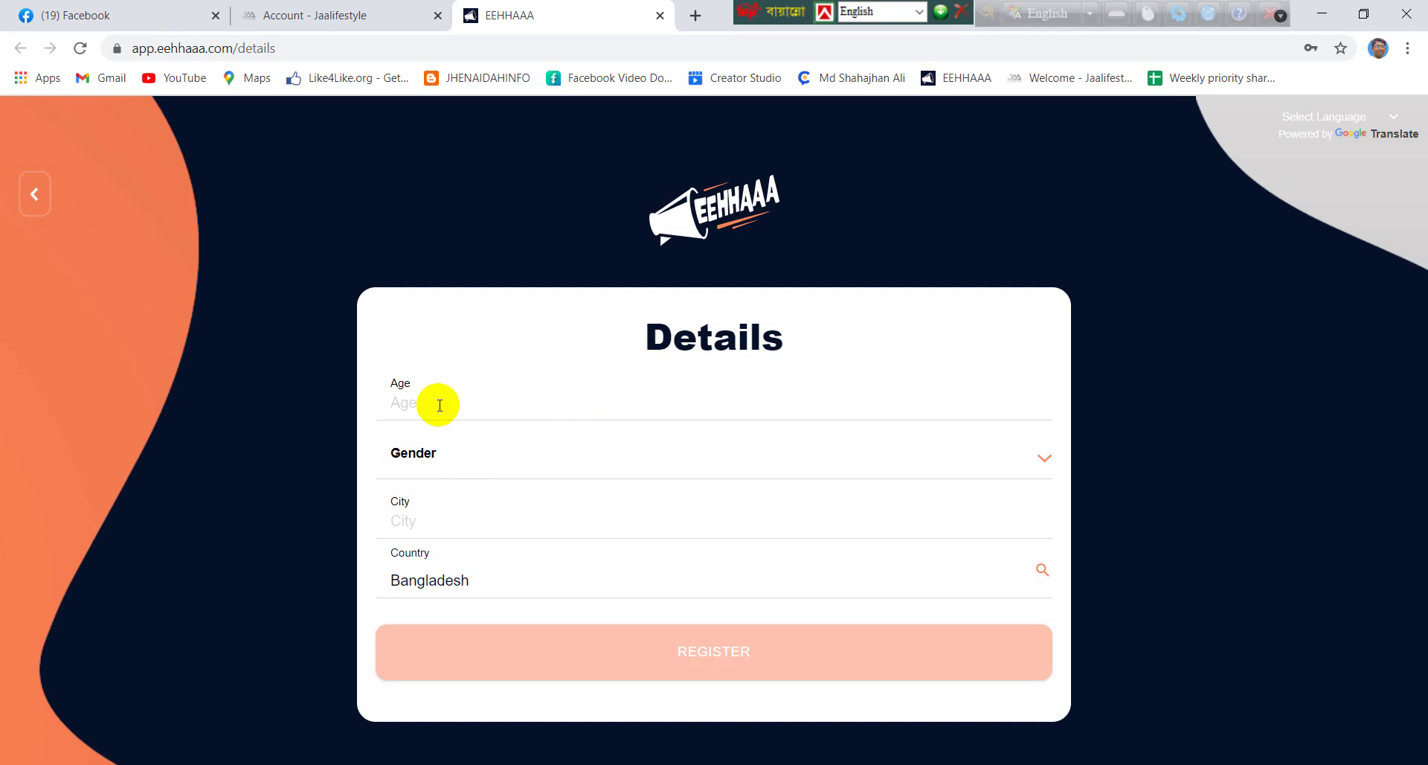
Fill in age 44, gender Male and city Jhenaidah on the Details form, then register
{"action": "left_click", "coordinate": [438, 404]}
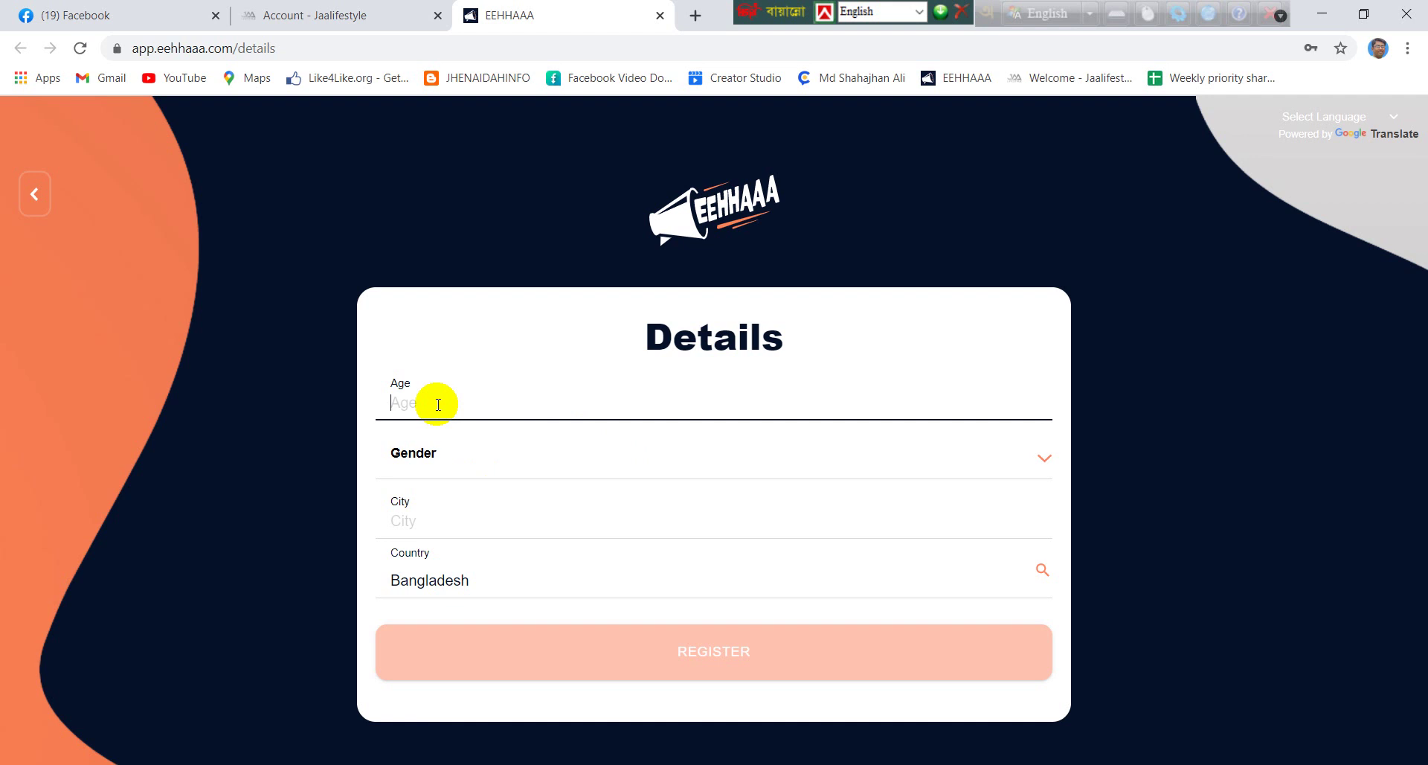
{"action": "type", "text": "44"}
{"action": "left_click", "coordinate": [501, 472]}
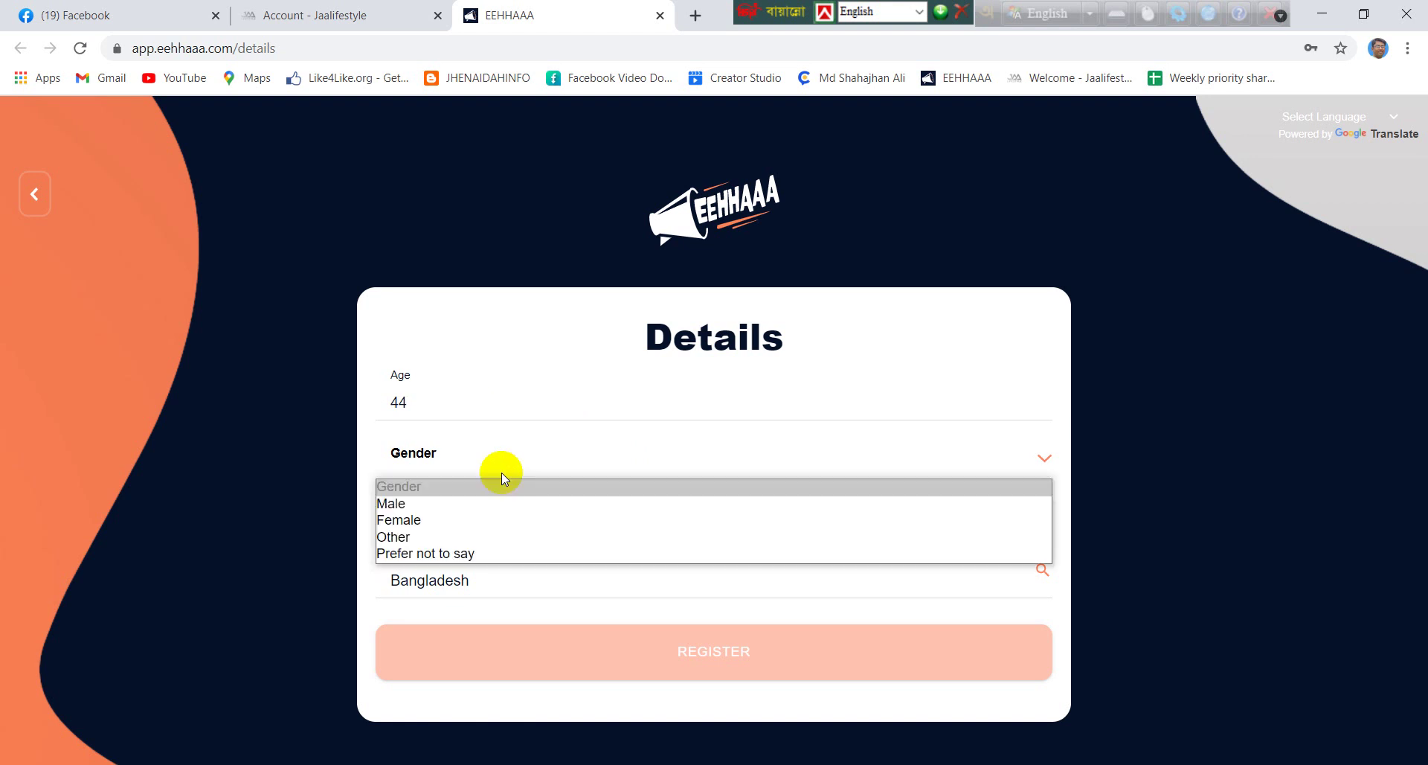
{"action": "left_click", "coordinate": [483, 506]}
{"action": "left_click", "coordinate": [552, 519]}
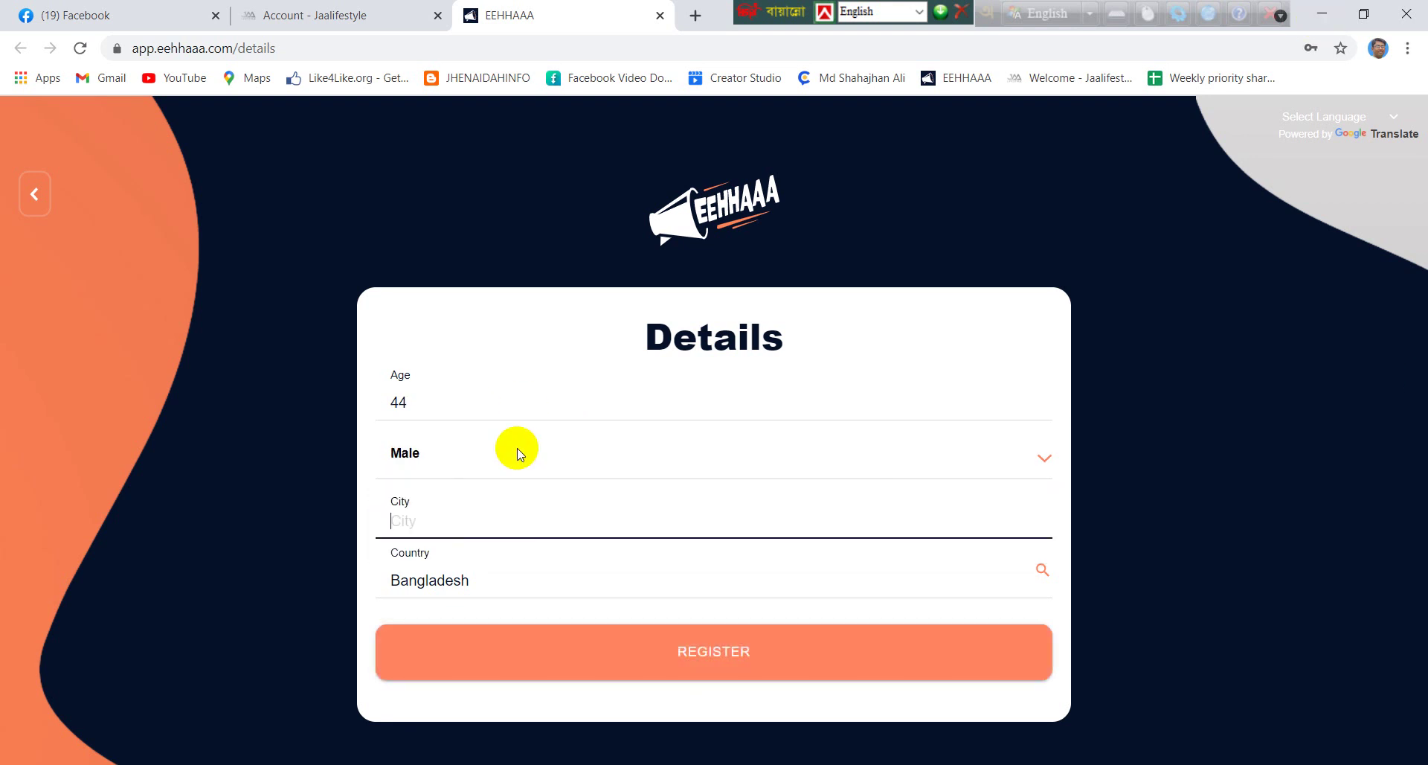
{"action": "type", "text": "Jh"}
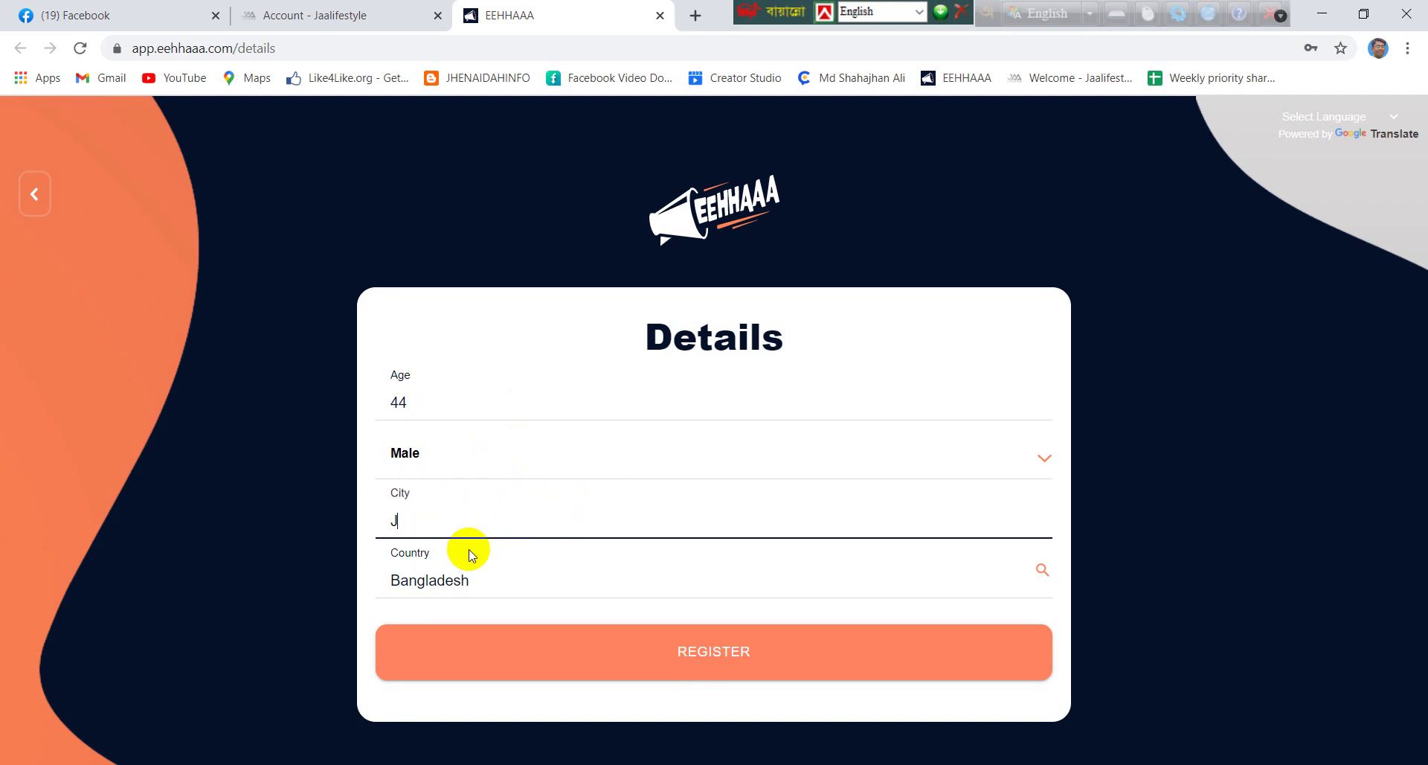
{"action": "type", "text": "enaidah"}
{"action": "left_click", "coordinate": [684, 665]}
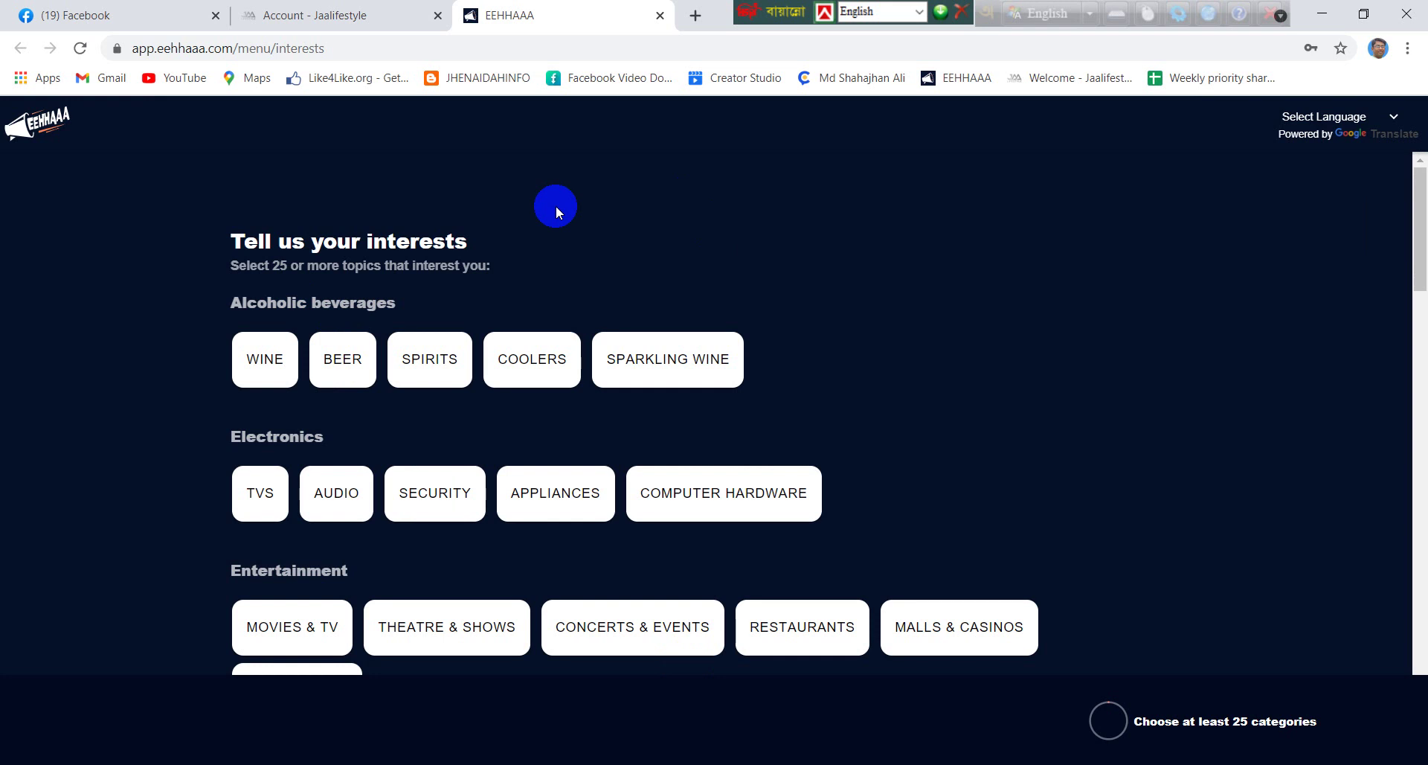
Pick drink, electronics and entertainment interests: Wine, Beer, Spirits, TVs, Audio, Security, Computer Hardware, Movies, Theatre, Concerts, Restaurants
{"action": "scroll", "coordinate": [519, 244], "scroll_direction": "down", "scroll_amount": 7}
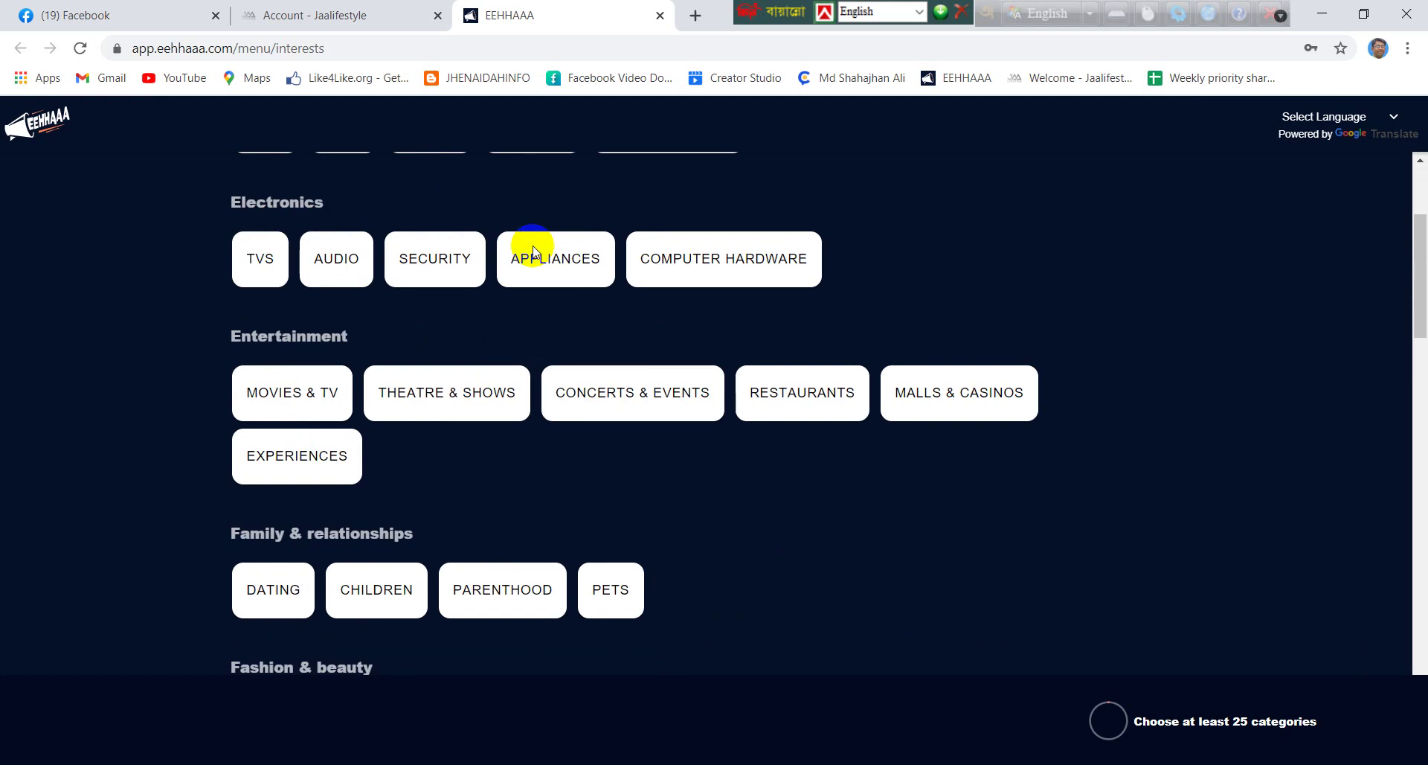
{"action": "scroll", "coordinate": [546, 361], "scroll_direction": "up", "scroll_amount": 5}
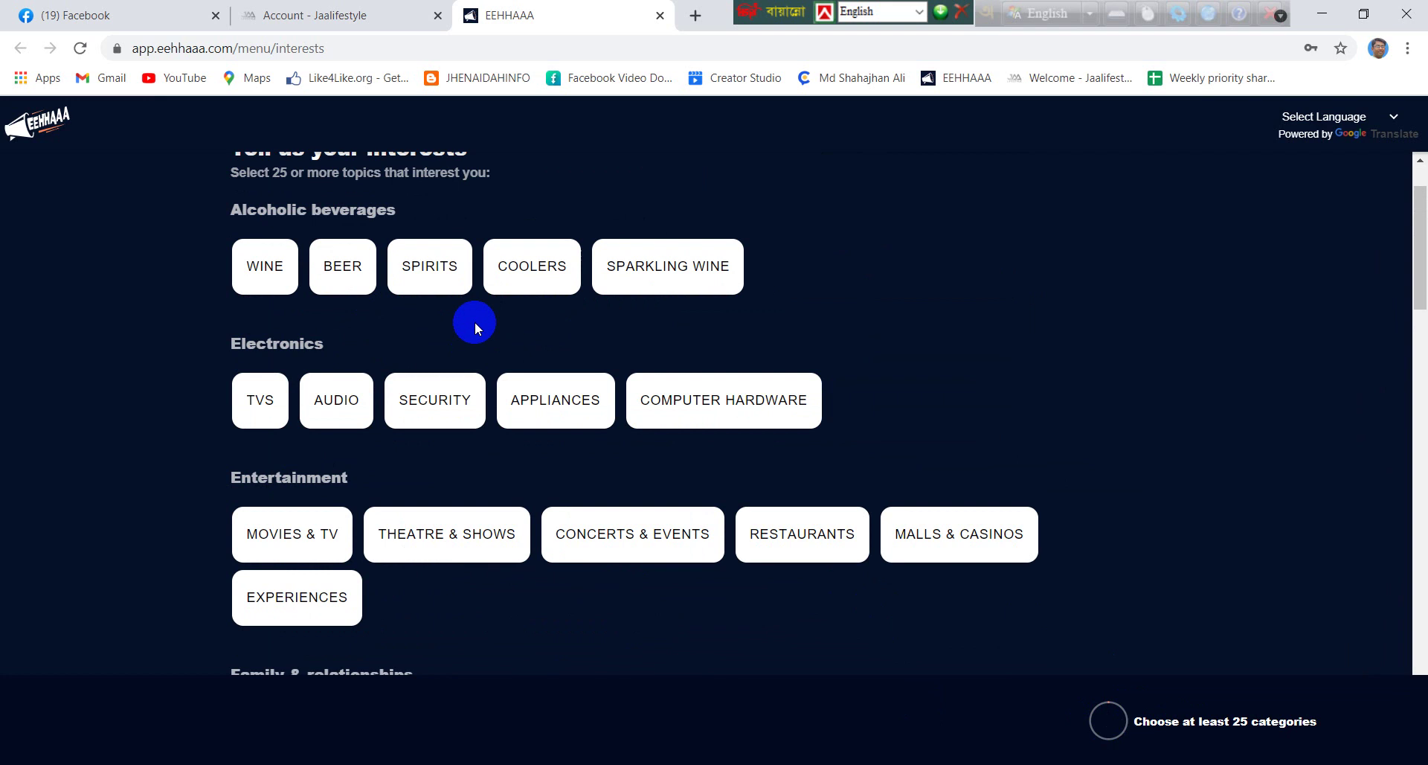
{"action": "scroll", "coordinate": [487, 331], "scroll_direction": "up", "scroll_amount": 1}
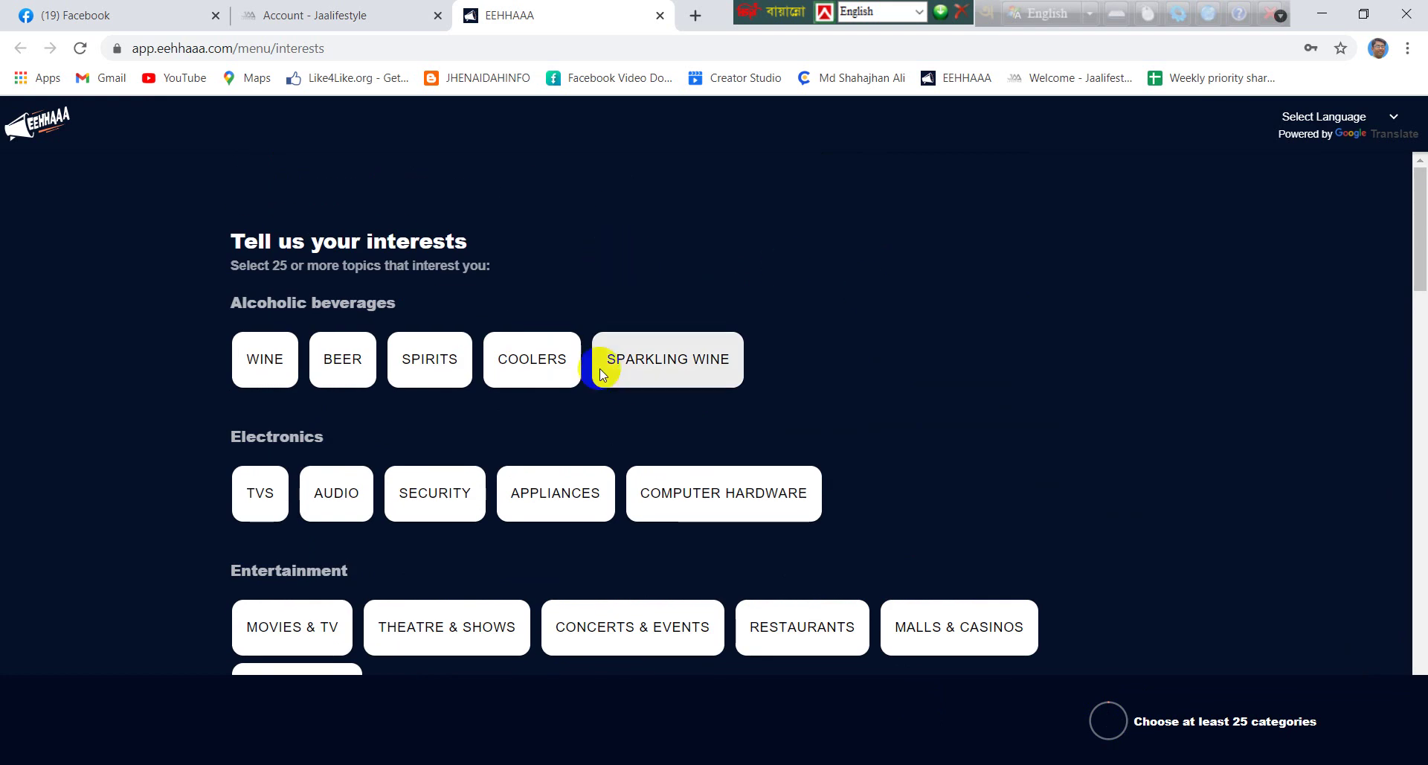
{"action": "left_click", "coordinate": [265, 359]}
{"action": "left_click", "coordinate": [338, 372]}
{"action": "left_click", "coordinate": [414, 372]}
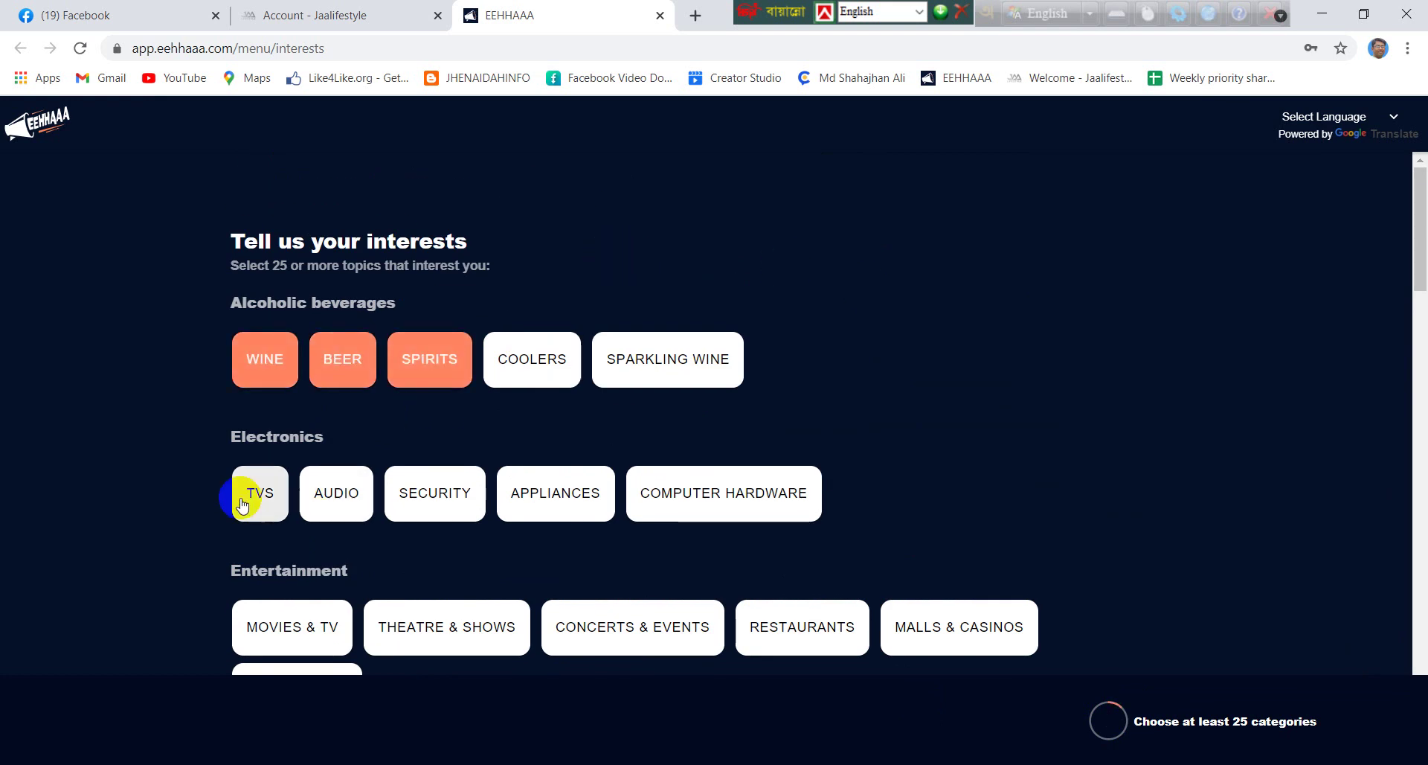
{"action": "left_click", "coordinate": [247, 494]}
{"action": "left_click", "coordinate": [321, 494]}
{"action": "left_click", "coordinate": [435, 509]}
{"action": "scroll", "coordinate": [437, 506], "scroll_direction": "down", "scroll_amount": 1}
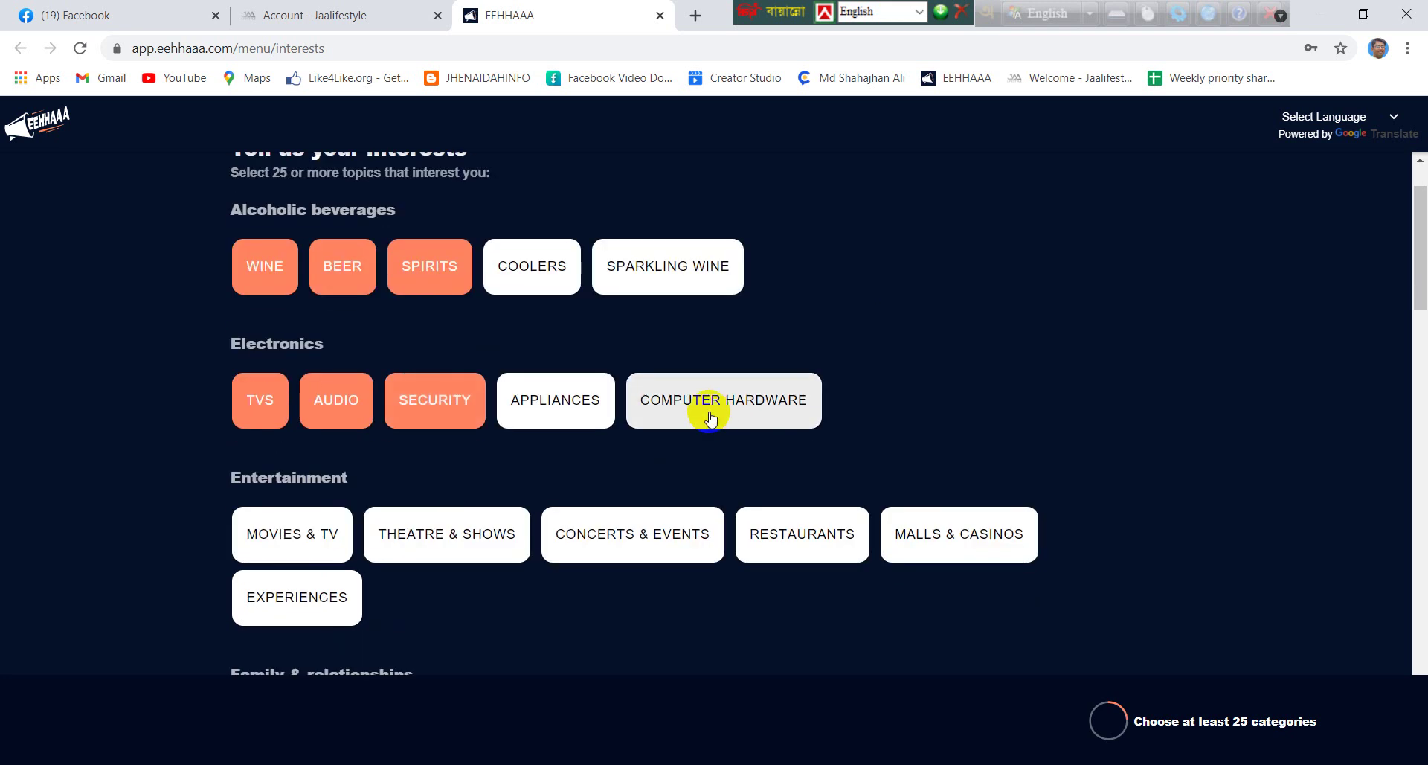
{"action": "left_click", "coordinate": [710, 409]}
{"action": "left_click", "coordinate": [320, 533]}
{"action": "left_click", "coordinate": [479, 547]}
{"action": "left_click", "coordinate": [595, 539]}
{"action": "left_click", "coordinate": [800, 539]}
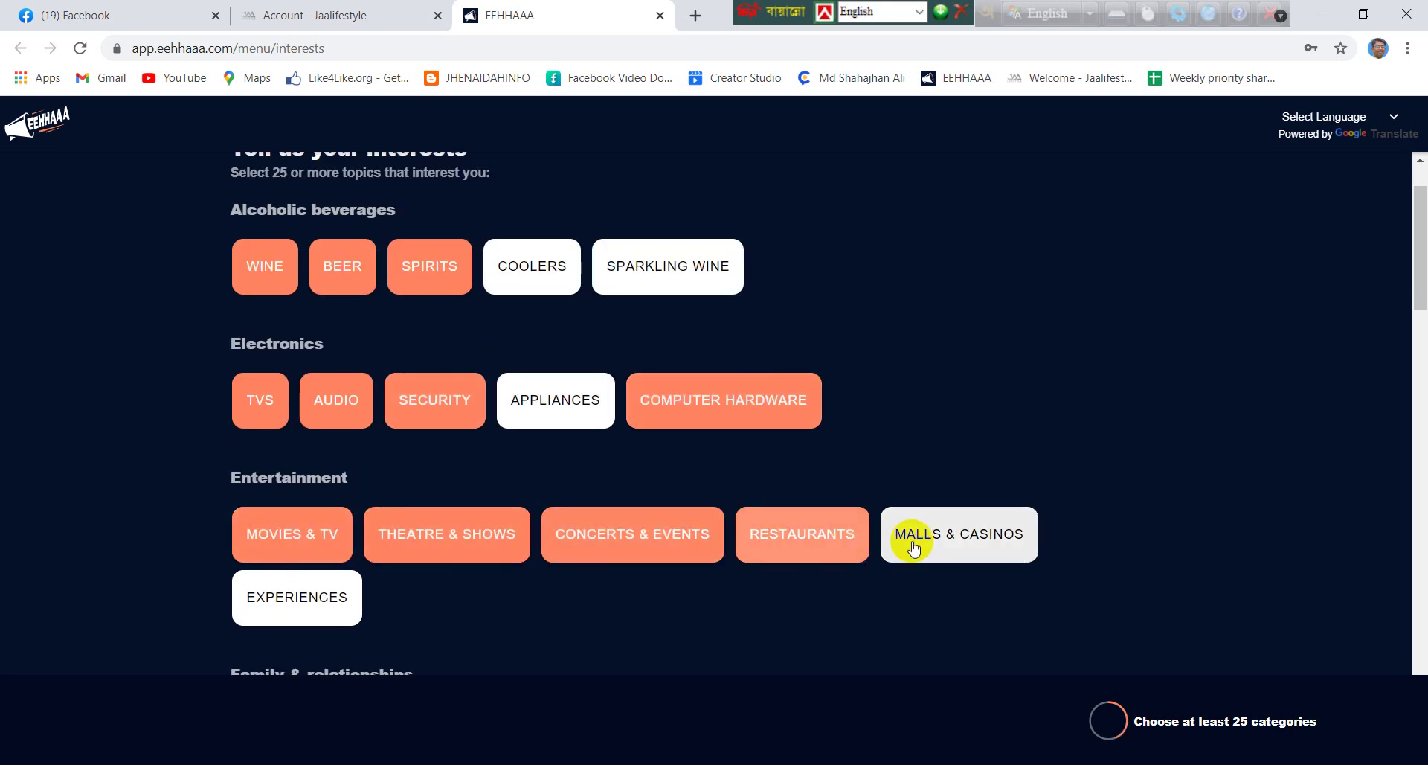
Add Dating, Children, fashion, beauty, banking, stock market, investment, insurance, food and beverage interests
{"action": "scroll", "coordinate": [915, 542], "scroll_direction": "down", "scroll_amount": 2}
{"action": "left_click", "coordinate": [1117, 721]}
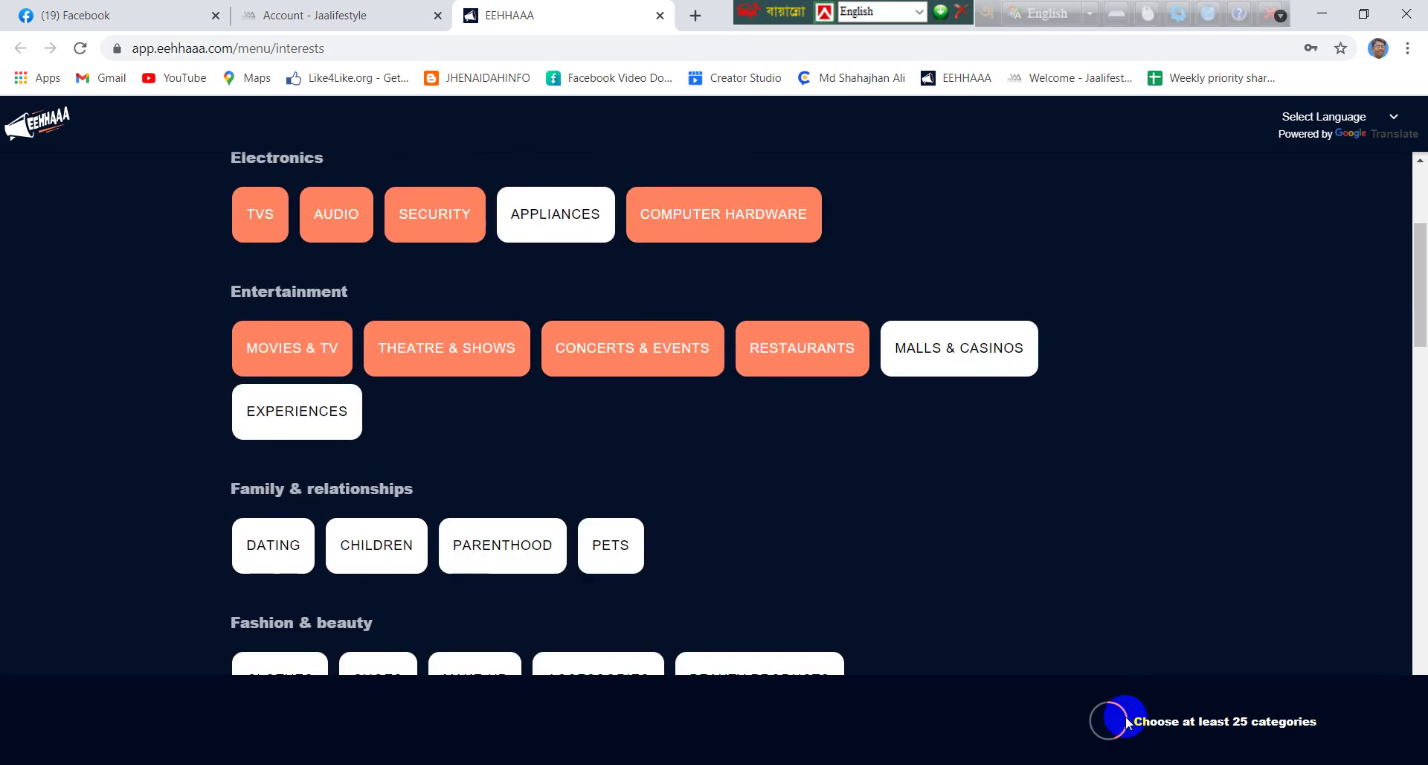
{"action": "scroll", "coordinate": [875, 493], "scroll_direction": "down", "scroll_amount": 2}
{"action": "left_click", "coordinate": [275, 360]}
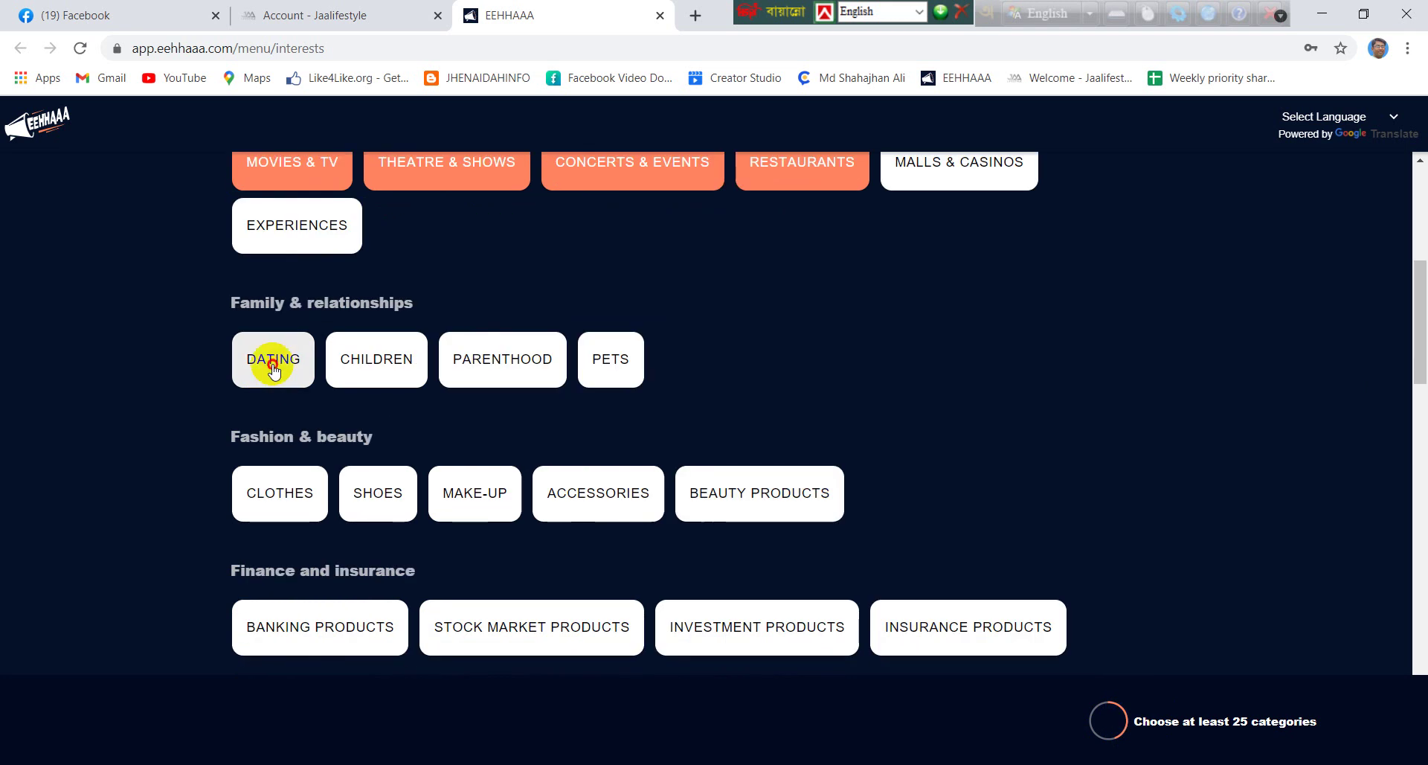
{"action": "left_click", "coordinate": [376, 360]}
{"action": "left_click", "coordinate": [273, 500]}
{"action": "left_click", "coordinate": [378, 494]}
{"action": "left_click", "coordinate": [599, 497]}
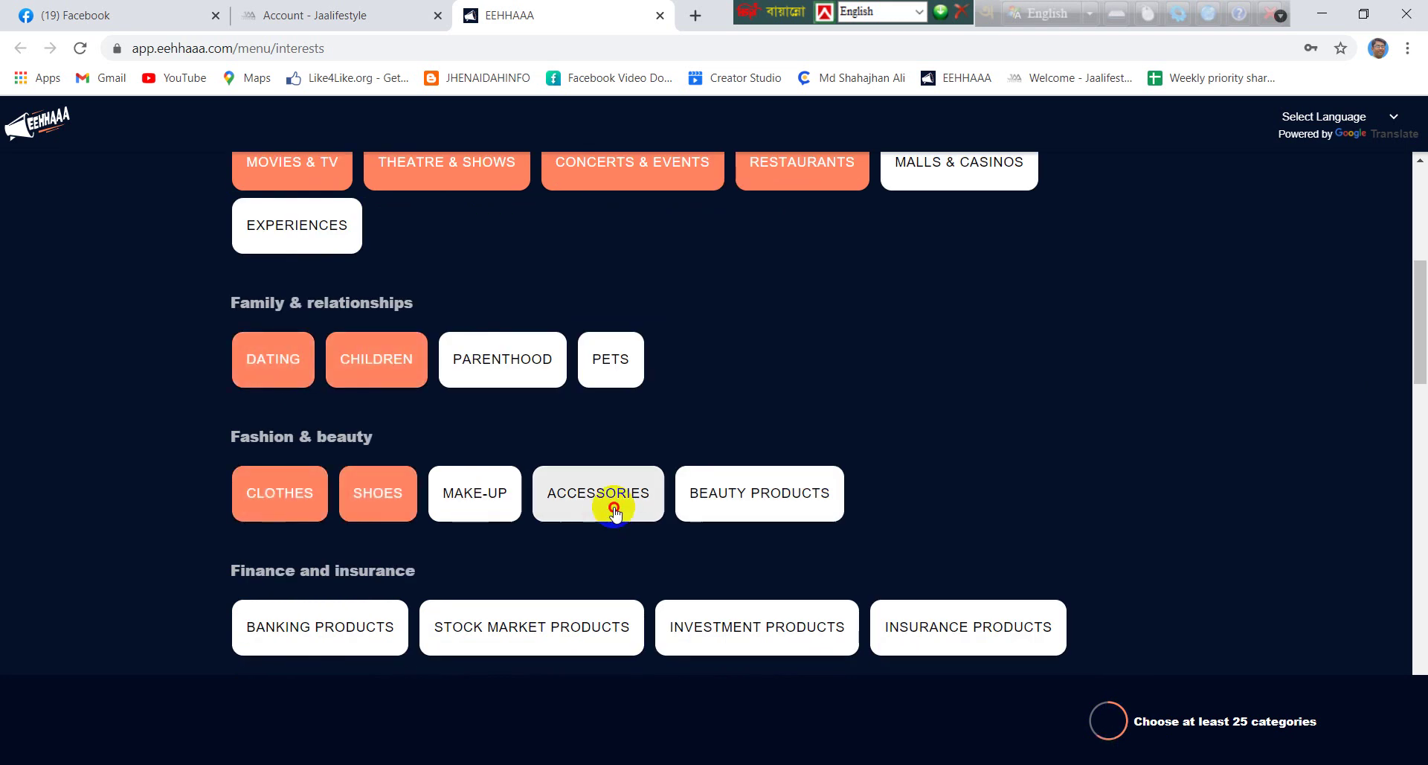
{"action": "left_click", "coordinate": [752, 497]}
{"action": "scroll", "coordinate": [244, 494], "scroll_direction": "down", "scroll_amount": 2}
{"action": "left_click", "coordinate": [287, 448]}
{"action": "left_click", "coordinate": [567, 453]}
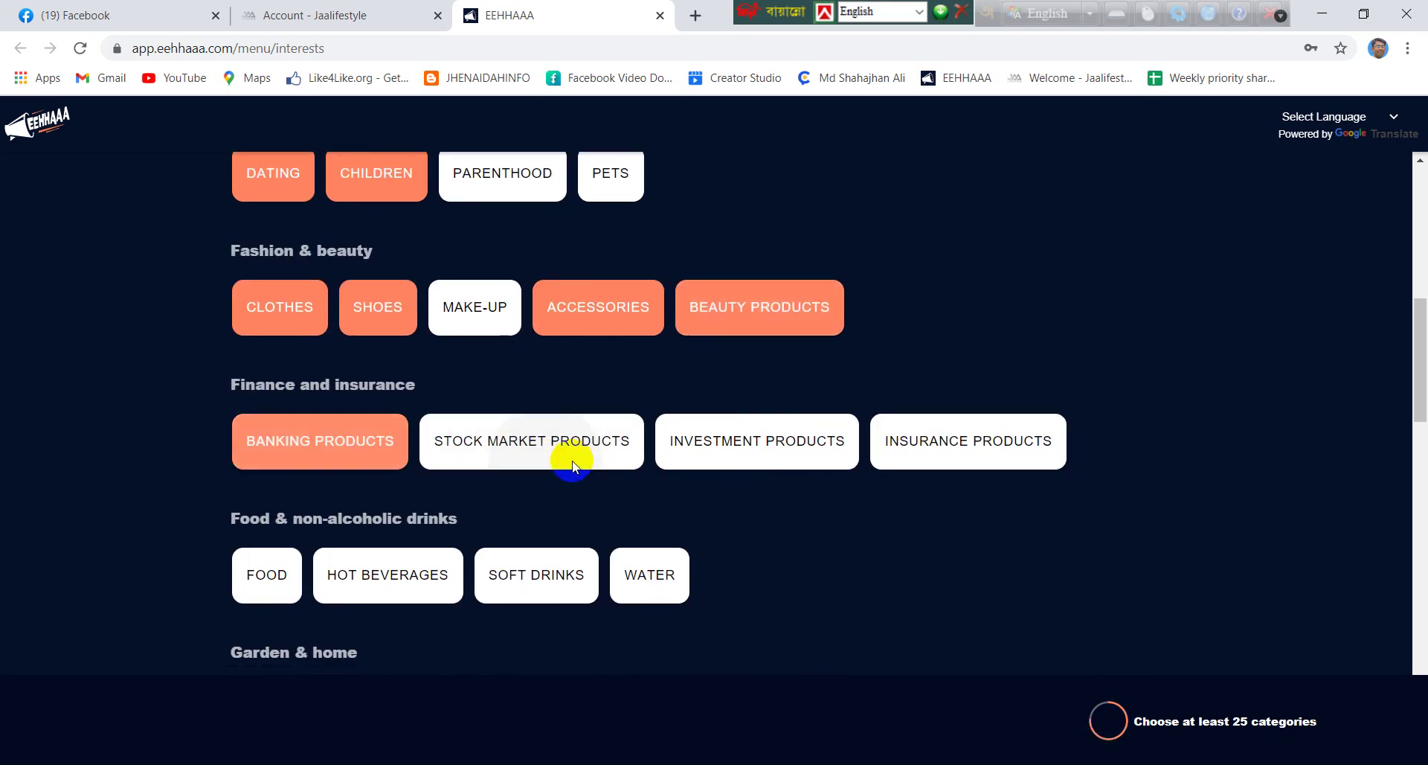
{"action": "left_click", "coordinate": [819, 455]}
{"action": "left_click", "coordinate": [967, 446]}
{"action": "left_click", "coordinate": [476, 572]}
{"action": "left_click", "coordinate": [267, 574]}
{"action": "left_click", "coordinate": [388, 574]}
{"action": "left_click", "coordinate": [520, 575]}
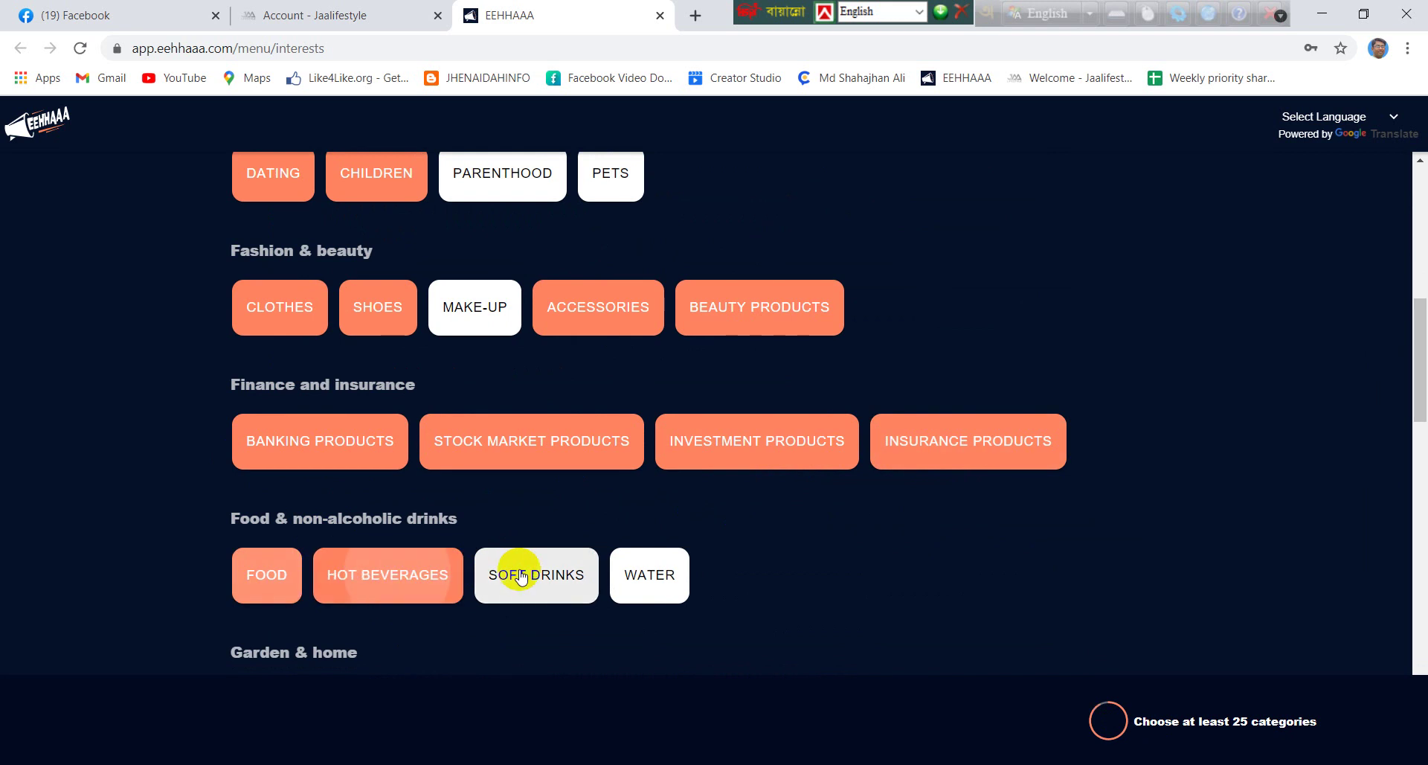
Add home, fitness and hobby interests like Furniture, Toys, Supplements, Meditation, Arts & Crafts, Cooking, Dancing, Gardening
{"action": "scroll", "coordinate": [527, 558], "scroll_direction": "down", "scroll_amount": 3}
{"action": "left_click", "coordinate": [316, 419]}
{"action": "left_click", "coordinate": [386, 427]}
{"action": "left_click", "coordinate": [478, 427]}
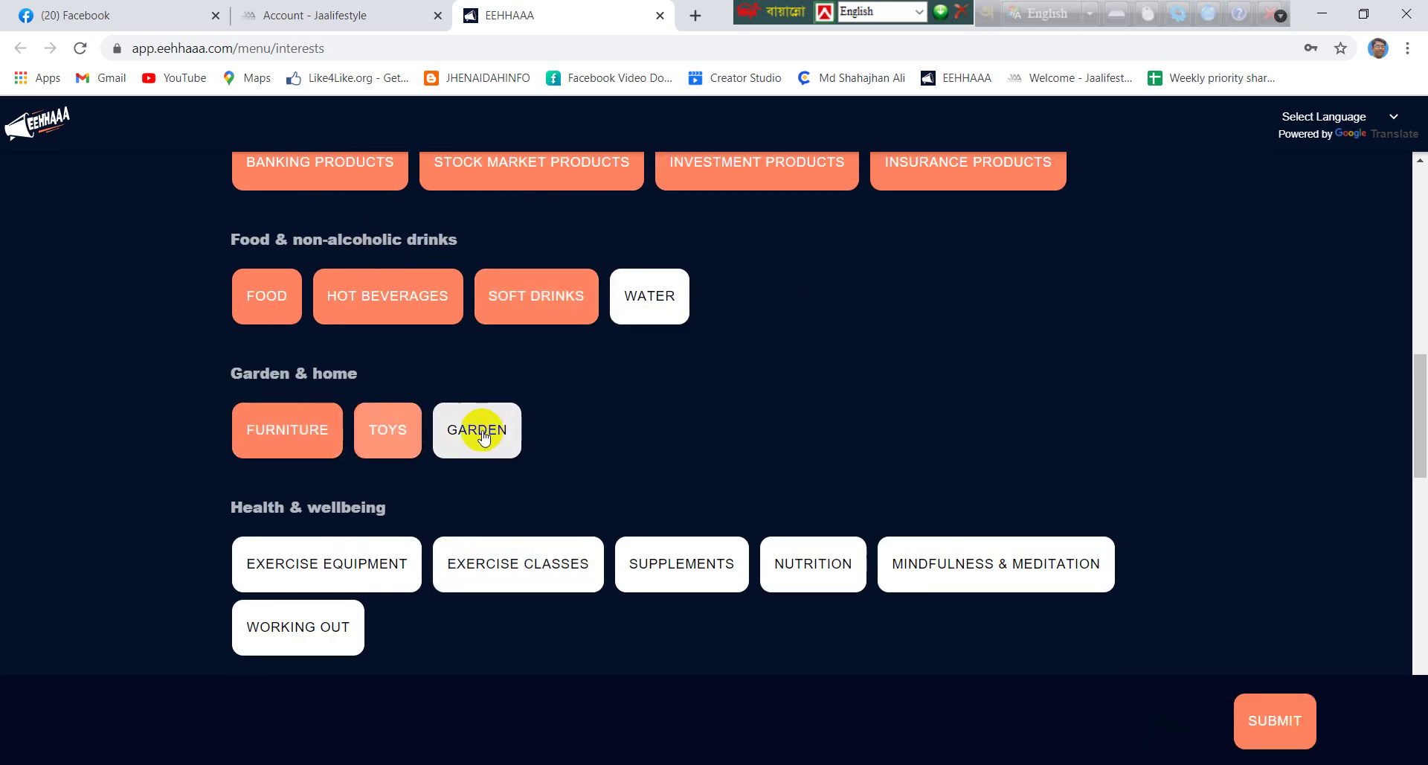
{"action": "left_click", "coordinate": [327, 563]}
{"action": "left_click", "coordinate": [484, 564]}
{"action": "left_click", "coordinate": [647, 569]}
{"action": "left_click", "coordinate": [904, 565]}
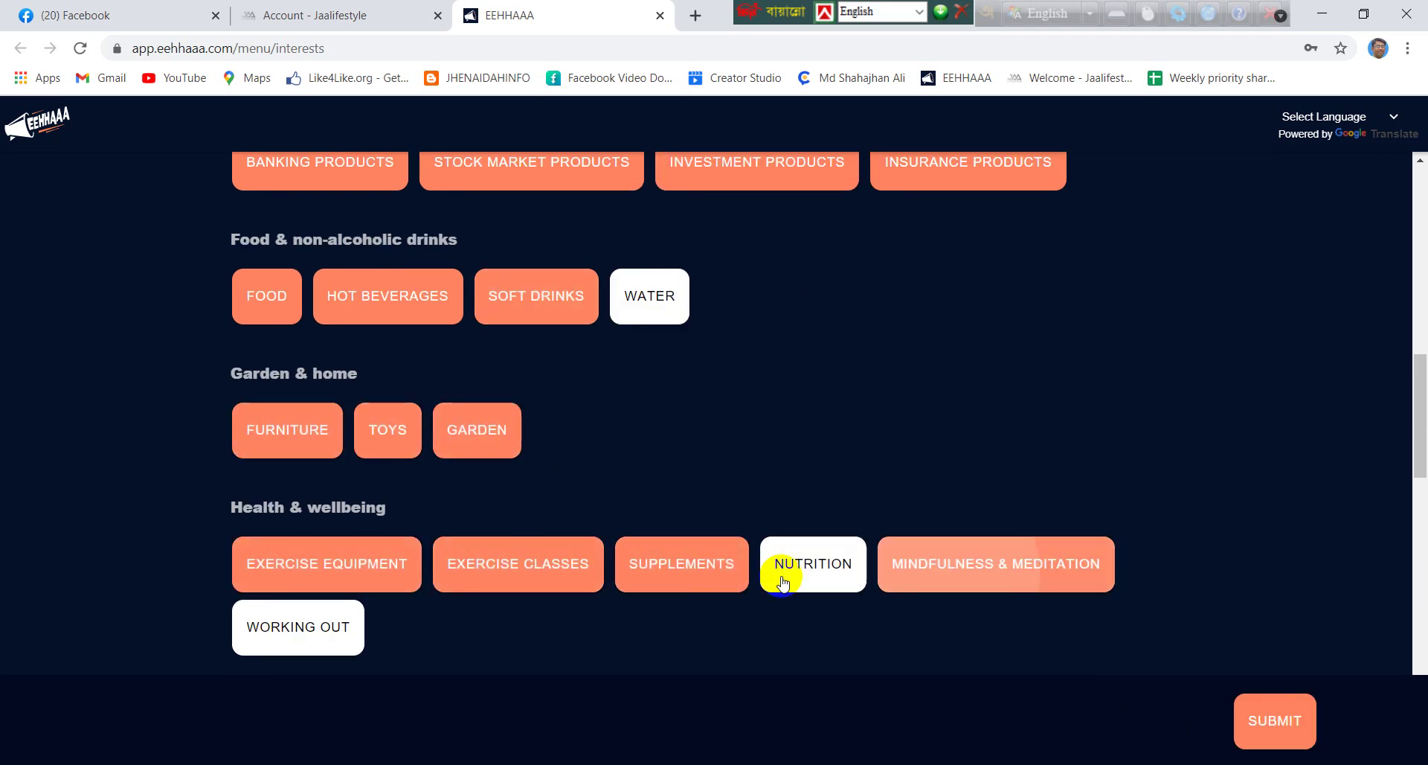
{"action": "left_click", "coordinate": [303, 634]}
{"action": "scroll", "coordinate": [528, 484], "scroll_direction": "down", "scroll_amount": 3}
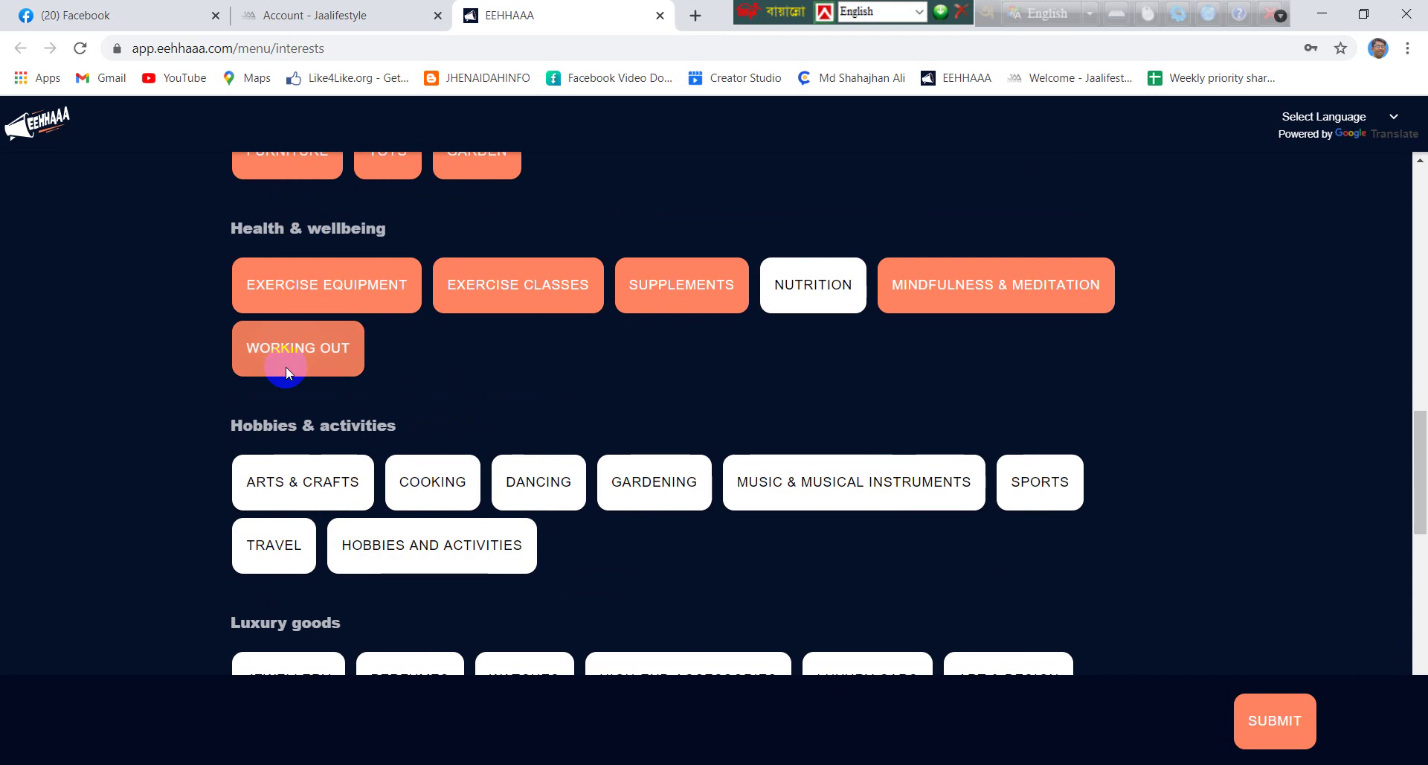
{"action": "left_click", "coordinate": [297, 365]}
{"action": "left_click", "coordinate": [303, 481]}
{"action": "left_click", "coordinate": [432, 481]}
{"action": "left_click", "coordinate": [551, 482]}
{"action": "left_click", "coordinate": [655, 481]}
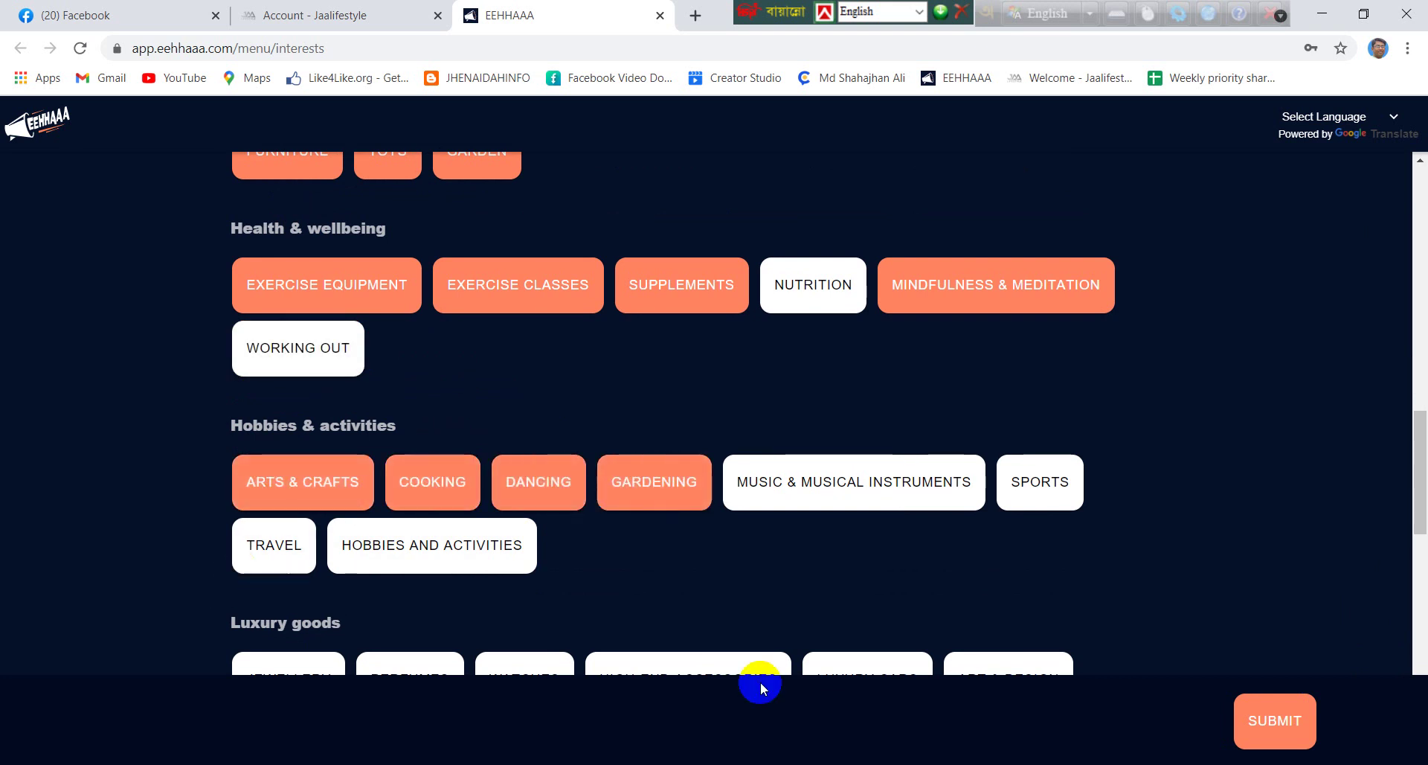
Add luxury, health, mobile and vehicle interests: Jewellery, Watches, Luxury Cars, Medicines, Hospitals, Mobile Phones, Cars, Trailers
{"action": "scroll", "coordinate": [727, 471], "scroll_direction": "down", "scroll_amount": 3}
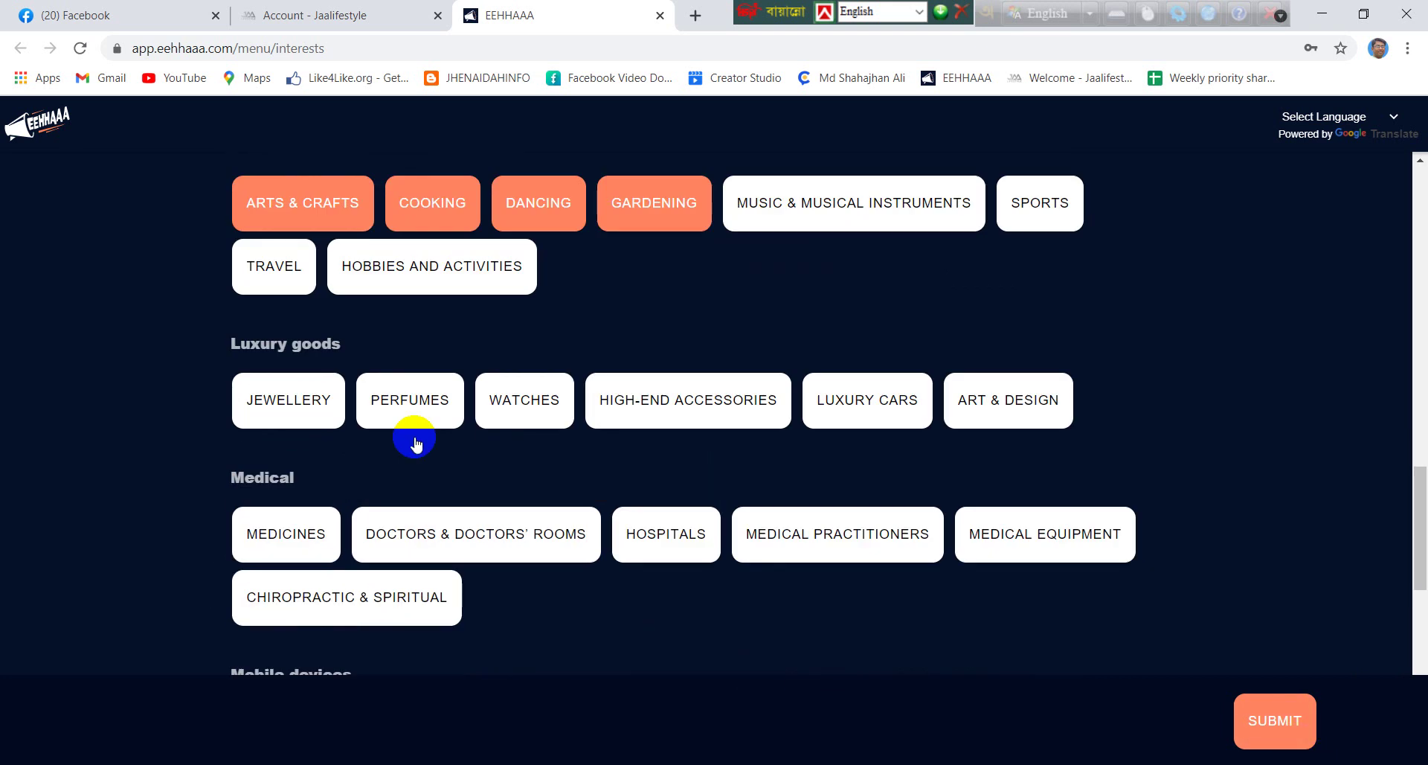
{"action": "left_click", "coordinate": [289, 400]}
{"action": "left_click", "coordinate": [379, 405]}
{"action": "left_click", "coordinate": [519, 417]}
{"action": "left_click", "coordinate": [688, 406]}
{"action": "left_click", "coordinate": [867, 407]}
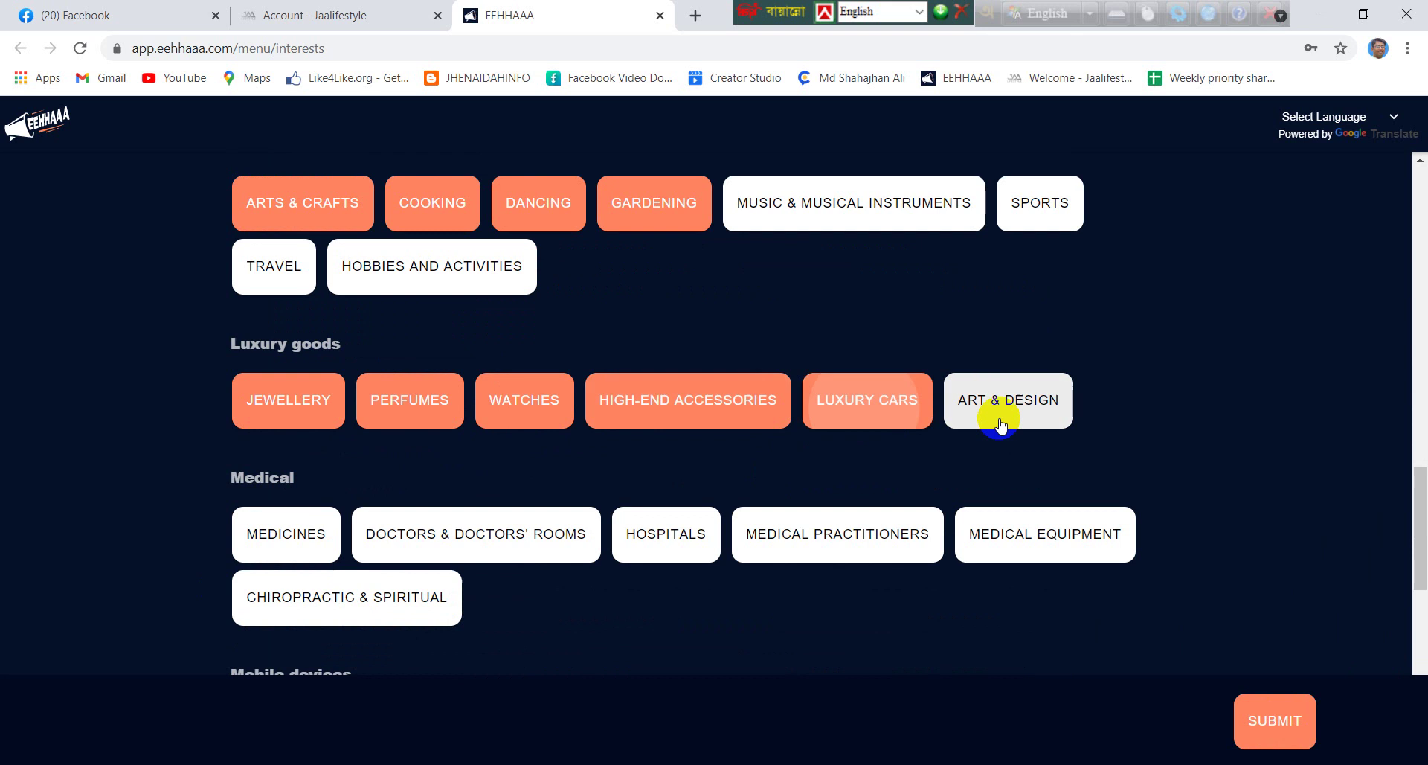
{"action": "left_click", "coordinate": [998, 410]}
{"action": "left_click", "coordinate": [297, 532]}
{"action": "left_click", "coordinate": [446, 537]}
{"action": "scroll", "coordinate": [643, 439], "scroll_direction": "down", "scroll_amount": 3}
{"action": "left_click", "coordinate": [673, 268]}
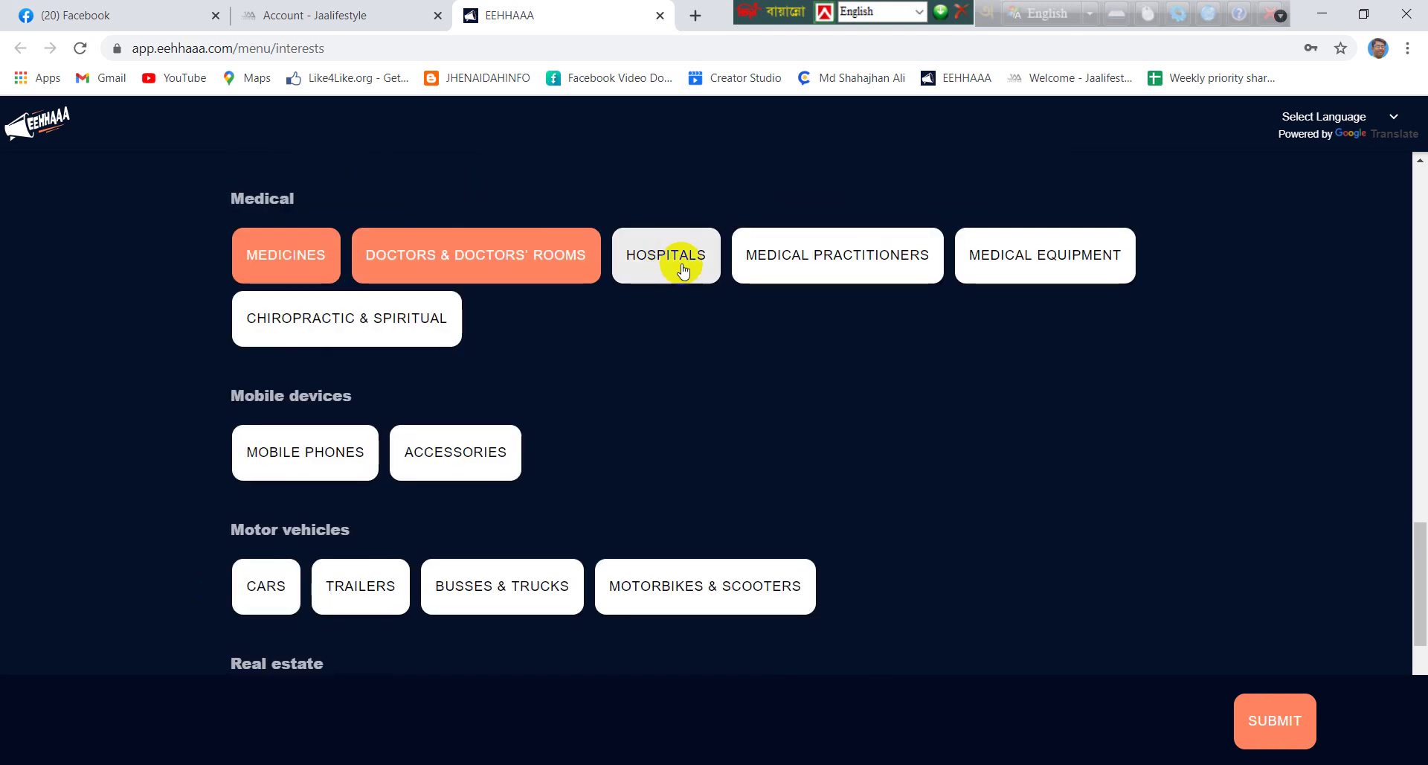
{"action": "left_click", "coordinate": [837, 256]}
{"action": "left_click", "coordinate": [264, 316]}
{"action": "left_click", "coordinate": [246, 461]}
{"action": "left_click", "coordinate": [412, 451]}
{"action": "left_click", "coordinate": [267, 586]}
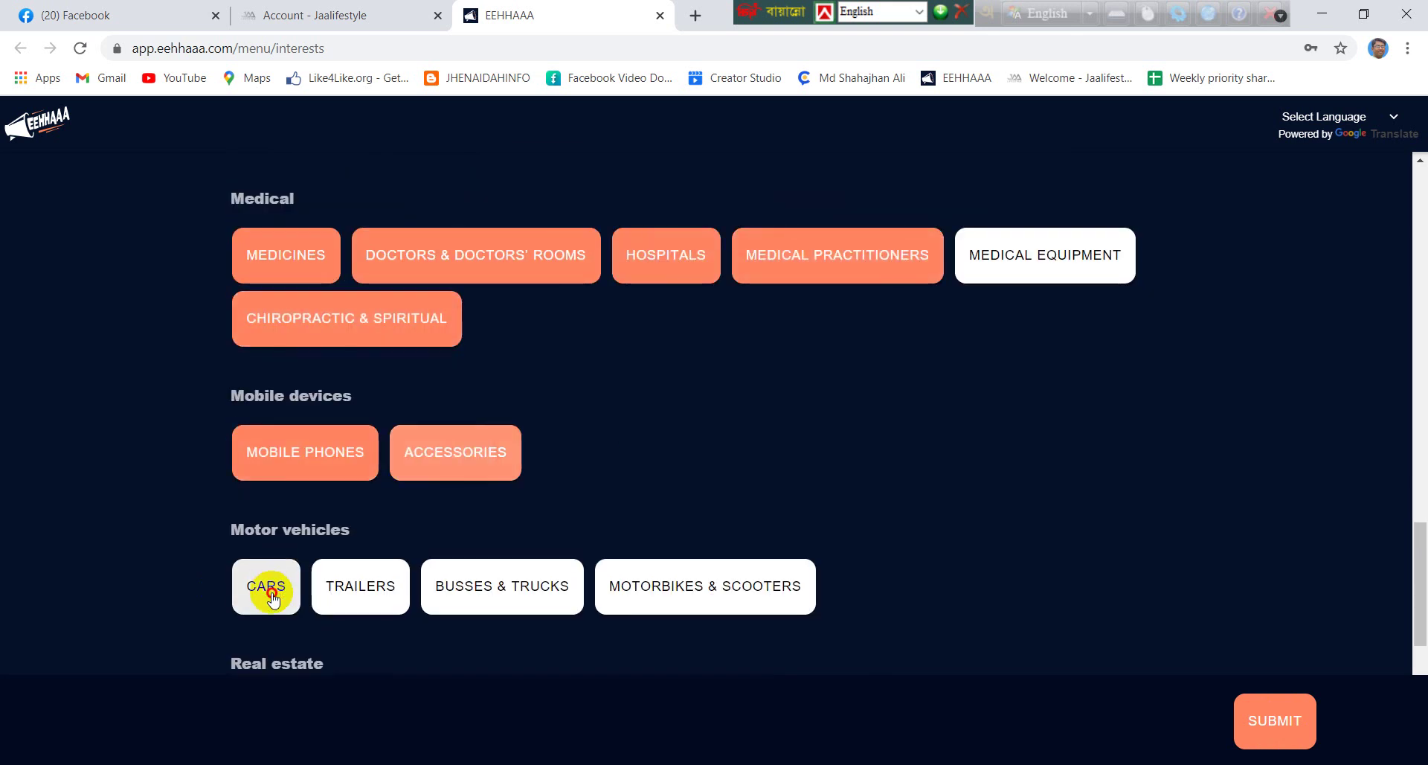
{"action": "left_click", "coordinate": [394, 590]}
{"action": "left_click", "coordinate": [543, 589]}
Add Houses, Apartments, Legal, Maintenance, Sports, Smart Devices, Consoles & Gaming and outdoor activities, then submit the interests
{"action": "scroll", "coordinate": [561, 653], "scroll_direction": "down", "scroll_amount": 3}
{"action": "left_click", "coordinate": [294, 433]}
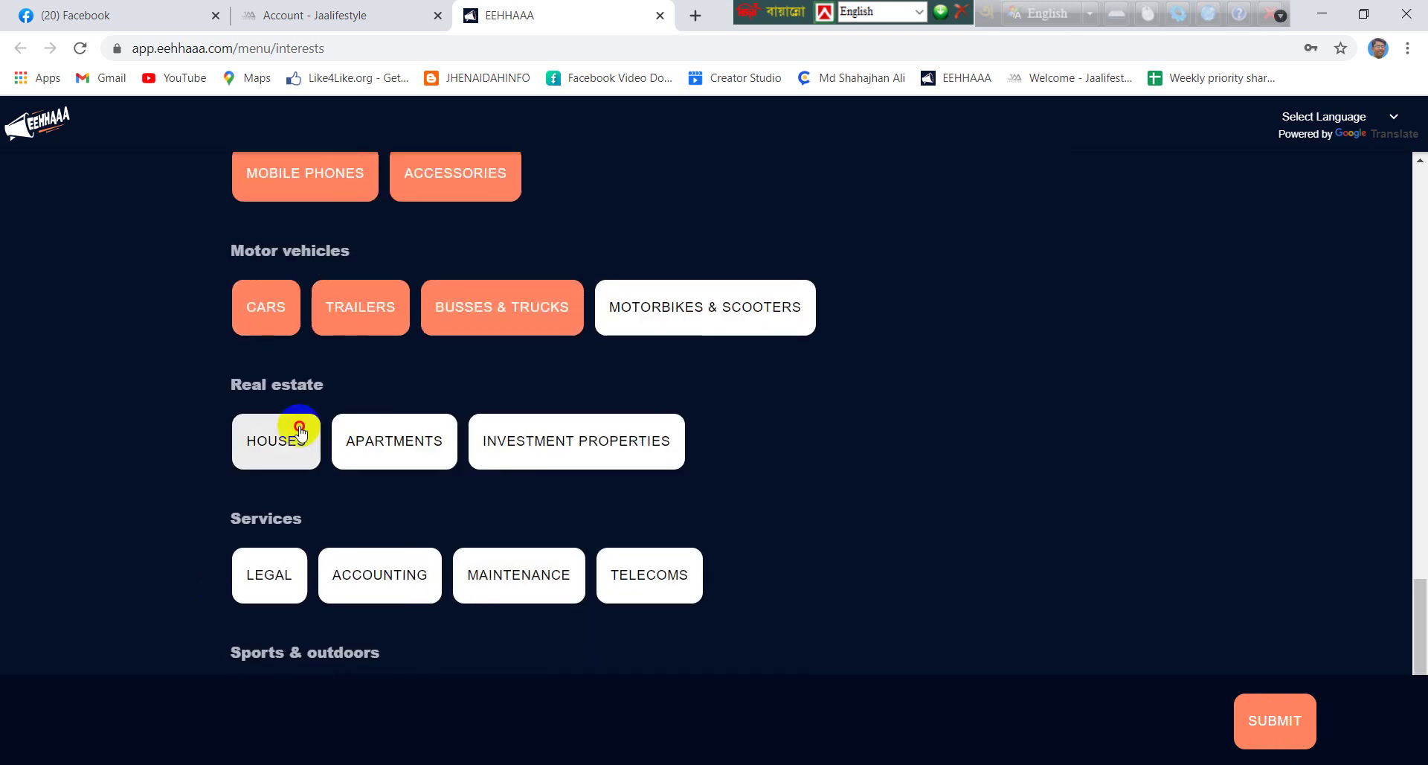
{"action": "left_click", "coordinate": [395, 441]}
{"action": "left_click", "coordinate": [286, 573]}
{"action": "left_click", "coordinate": [357, 585]}
{"action": "left_click", "coordinate": [498, 584]}
{"action": "scroll", "coordinate": [533, 542], "scroll_direction": "down", "scroll_amount": 3}
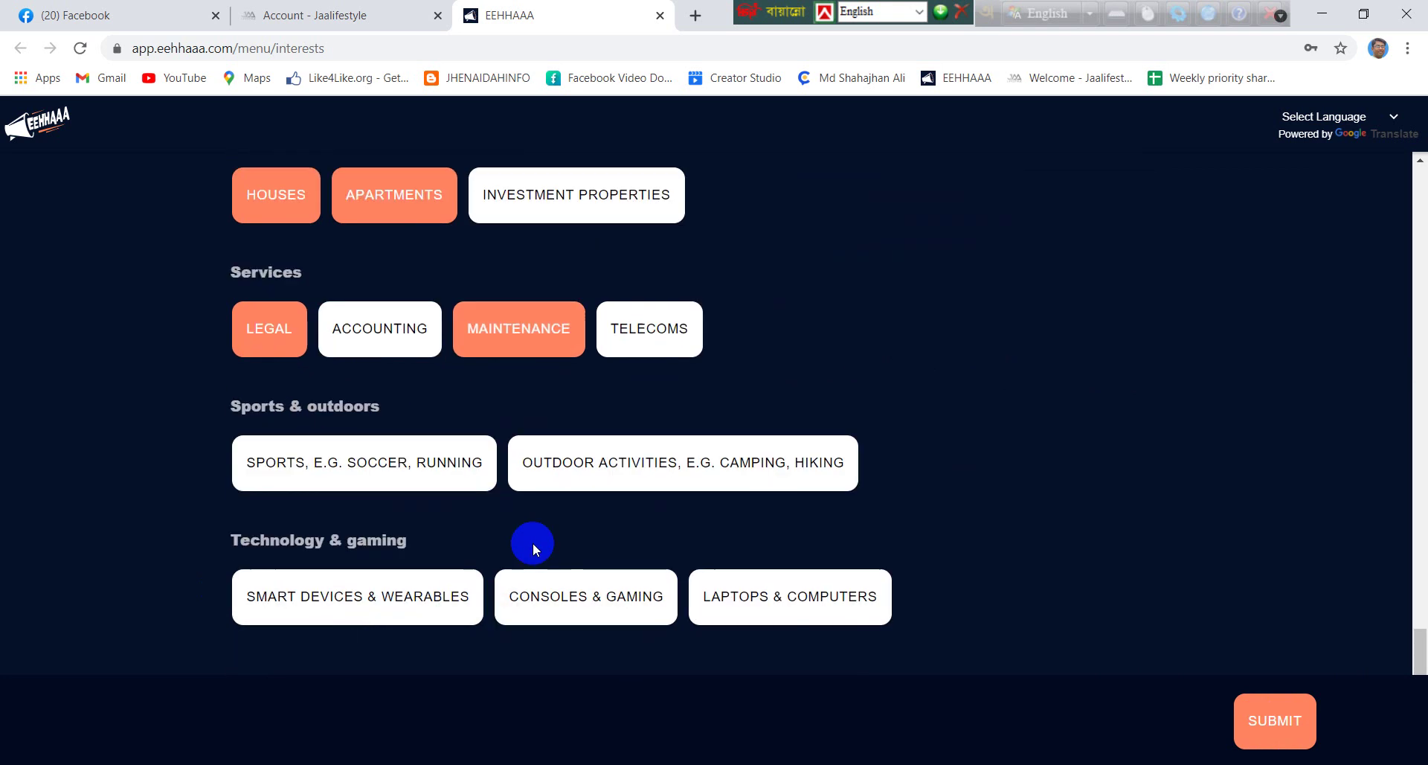
{"action": "left_click", "coordinate": [318, 468]}
{"action": "left_click", "coordinate": [342, 597]}
{"action": "left_click", "coordinate": [537, 603]}
{"action": "left_click", "coordinate": [616, 473]}
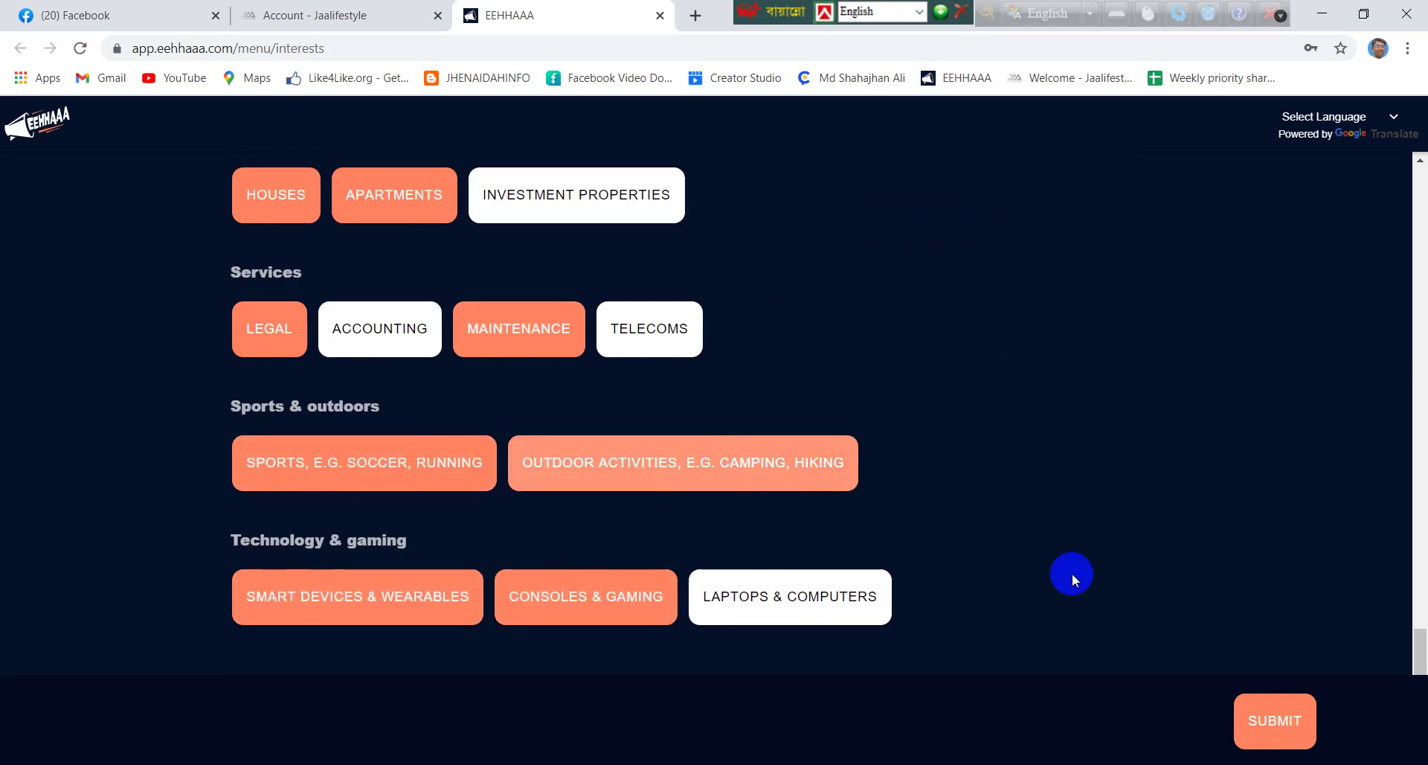
{"action": "left_click", "coordinate": [1276, 726]}
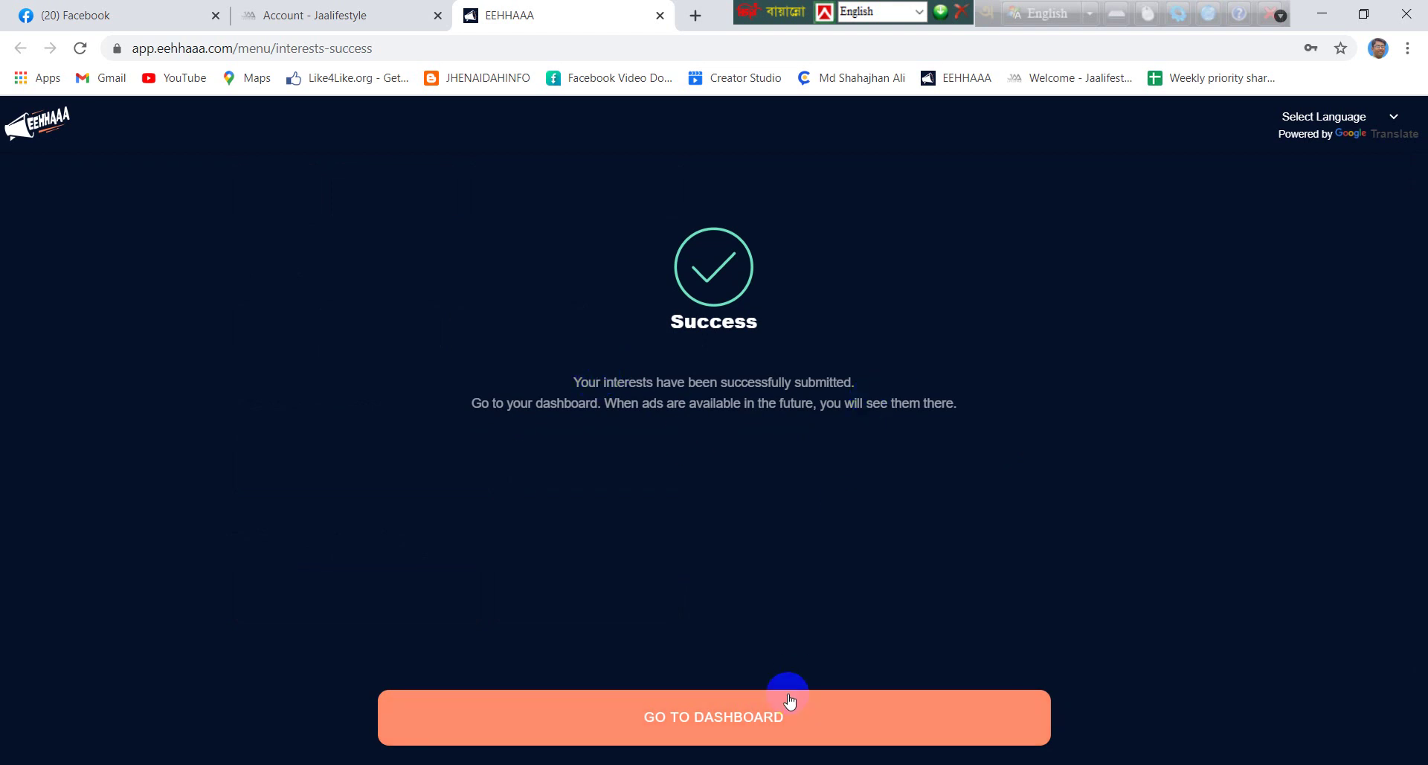
Open the EEHHAAA dashboard at 0 ads watched, then minimize Chrome and close the Notepad notes
{"action": "left_click", "coordinate": [719, 726]}
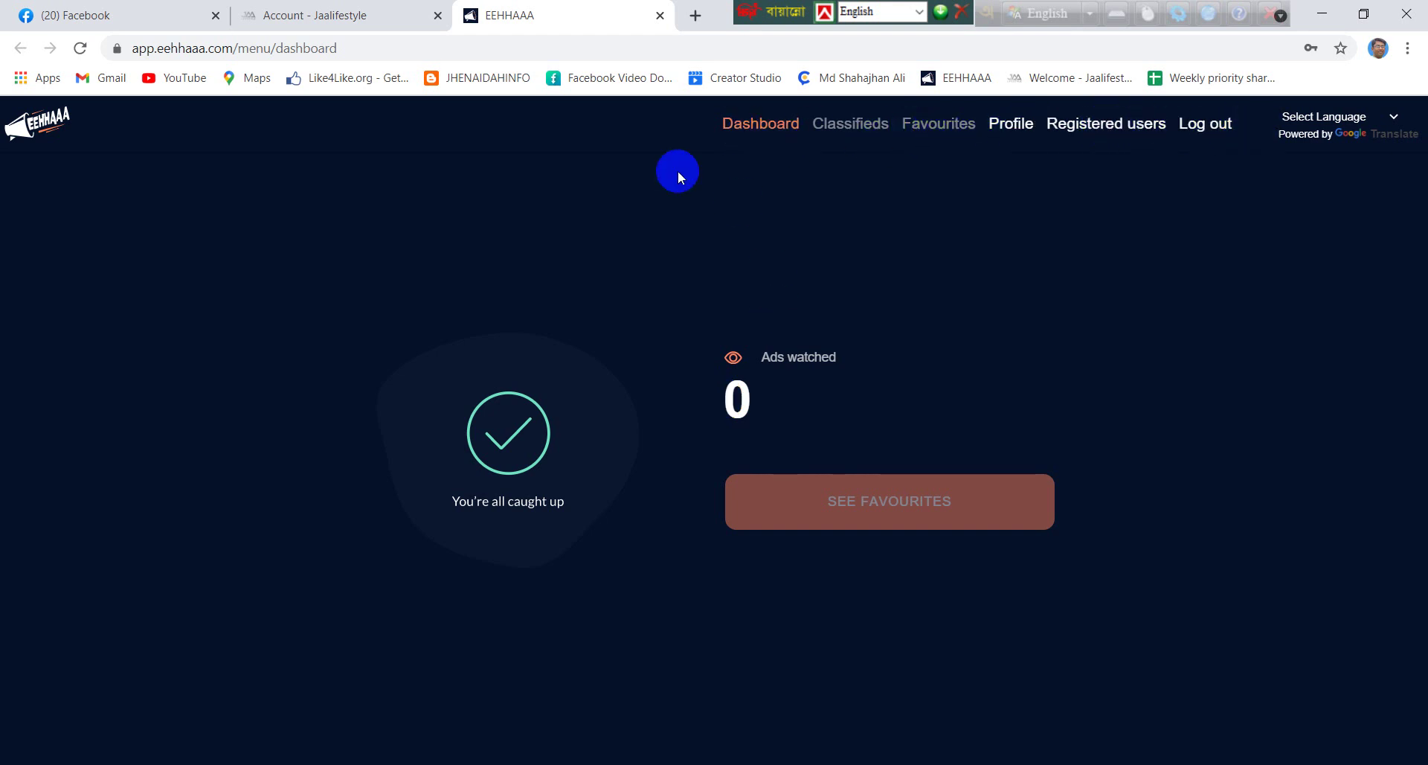
{"action": "left_click", "coordinate": [1323, 14]}
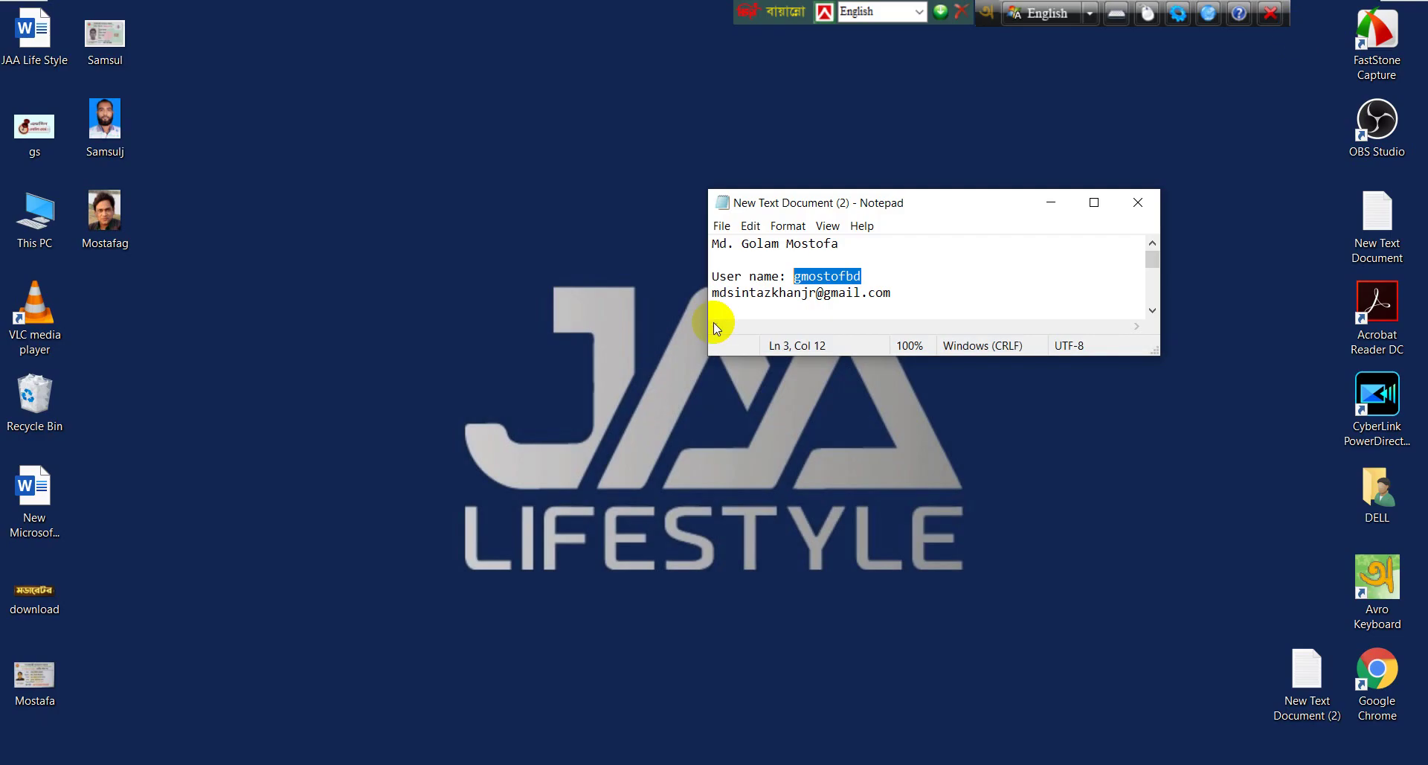
{"action": "left_click", "coordinate": [1142, 212]}
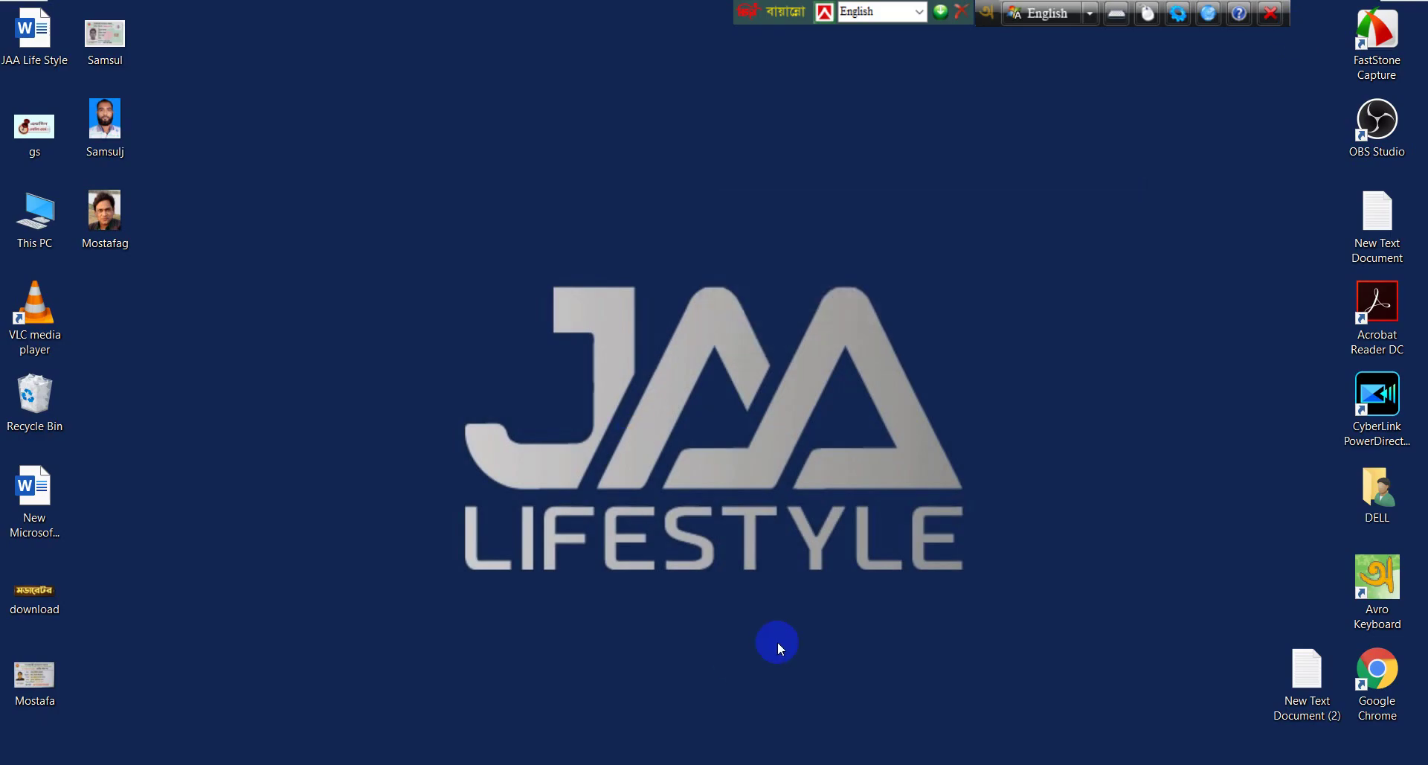